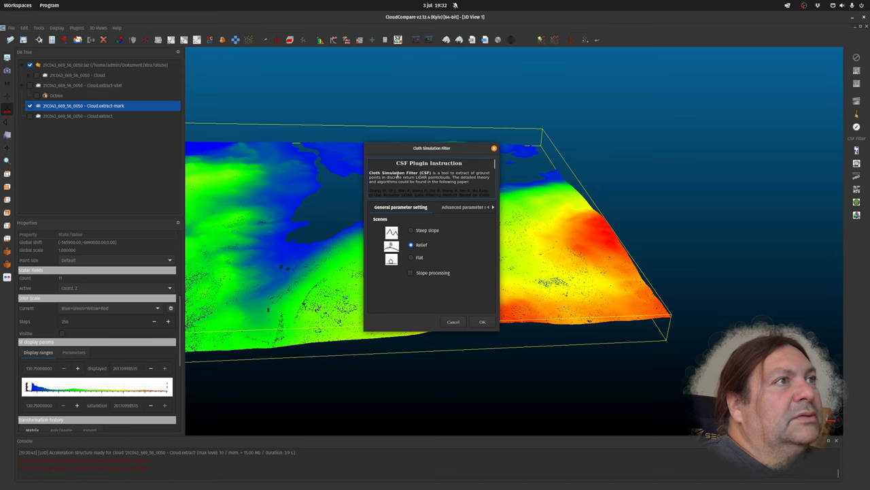
Run the Cloth Simulation Filter on the extract-mark cloud with the Relief scene and cloth mesh export enabled.
left_click(464, 208)
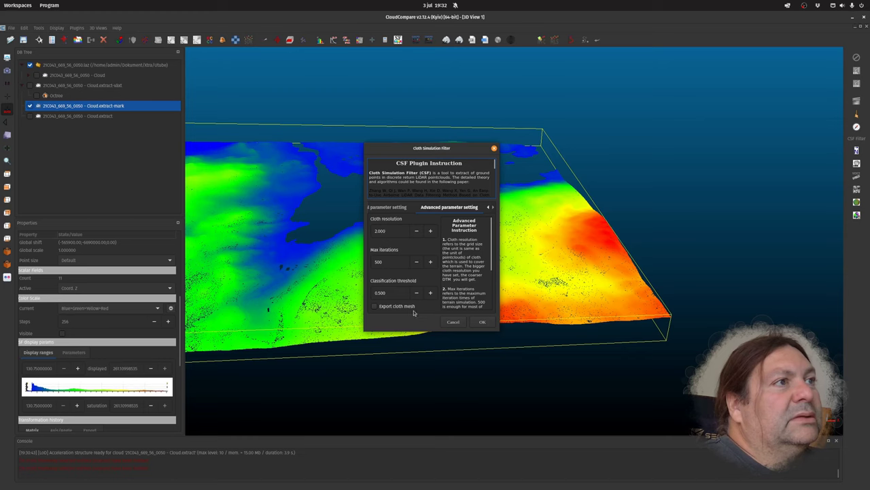
left_click(383, 306)
left_click(480, 322)
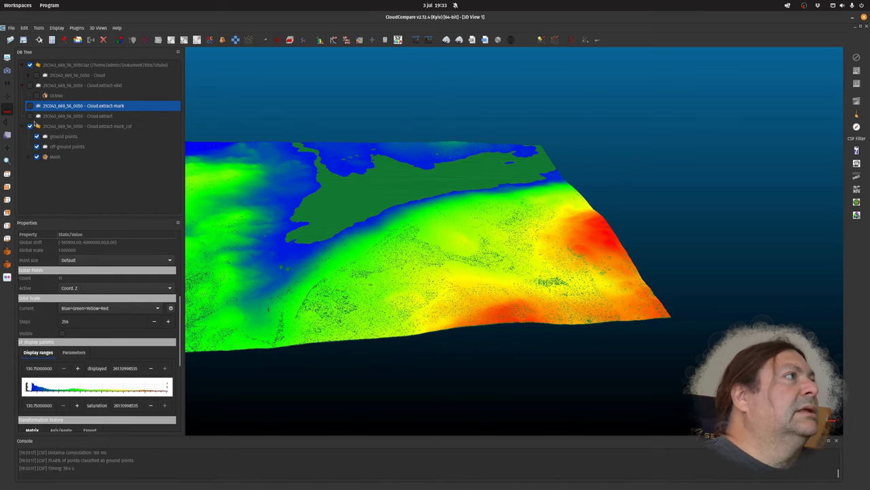
Delete the ground points and off-ground points clouds produced by the cloth filter.
left_click(49, 135)
left_click(52, 147, "shift")
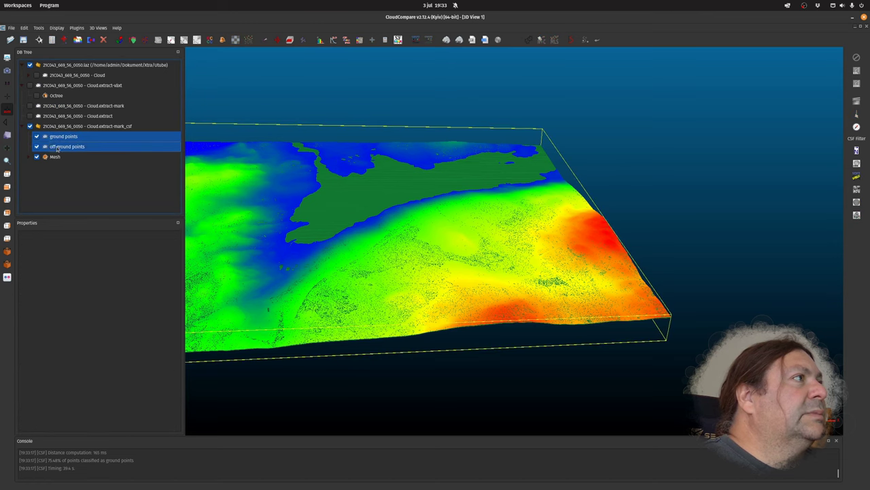
key("Delete")
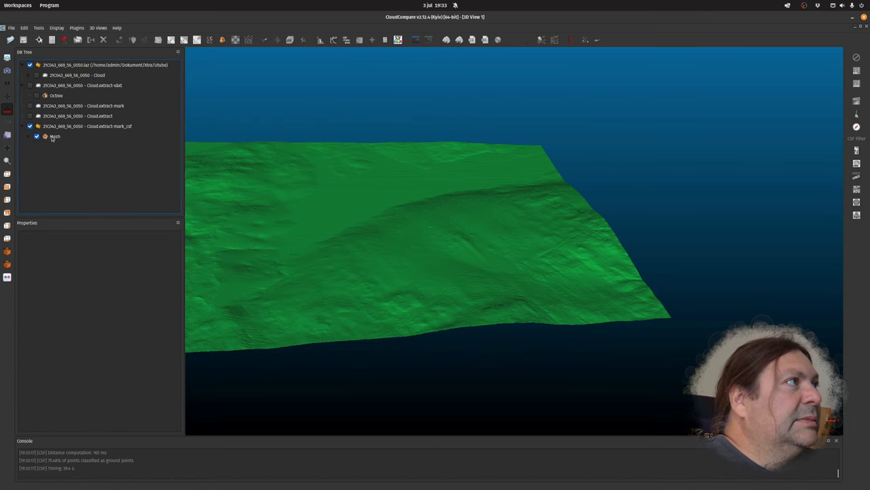
Move the mesh into the main LAZ file group and delete the emptied extract-mark_csf group.
left_click_drag(55, 136, 61, 65)
left_click(68, 138)
key("Delete")
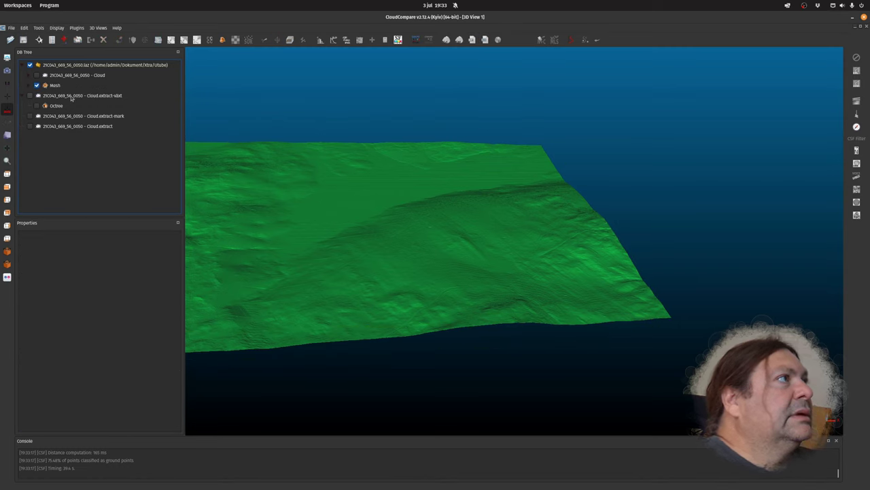
left_click(25, 97)
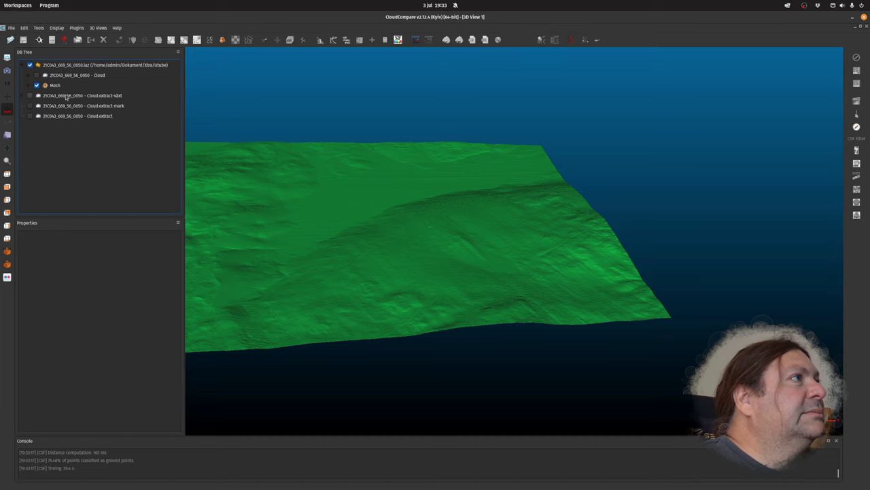
Compute signed cloud-to-mesh distances with the extract-växt cloud as compared and the terrain mesh as reference.
left_click(55, 86)
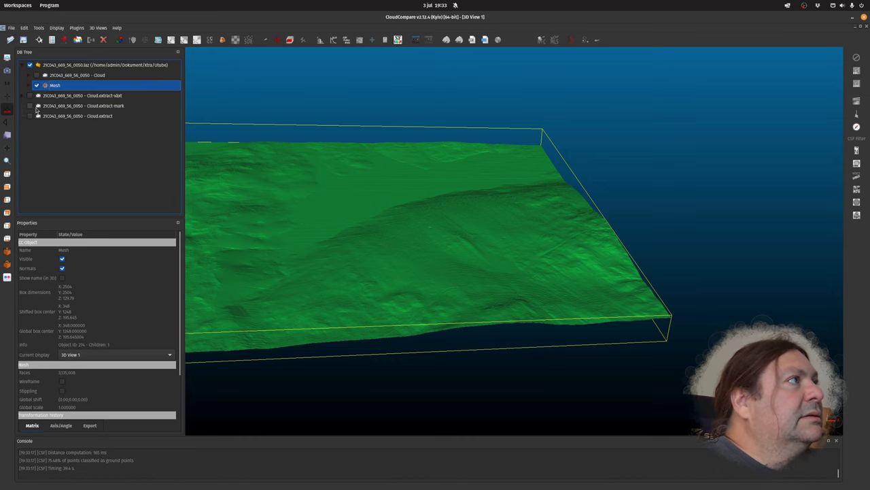
scroll(617, 288, "up", 1)
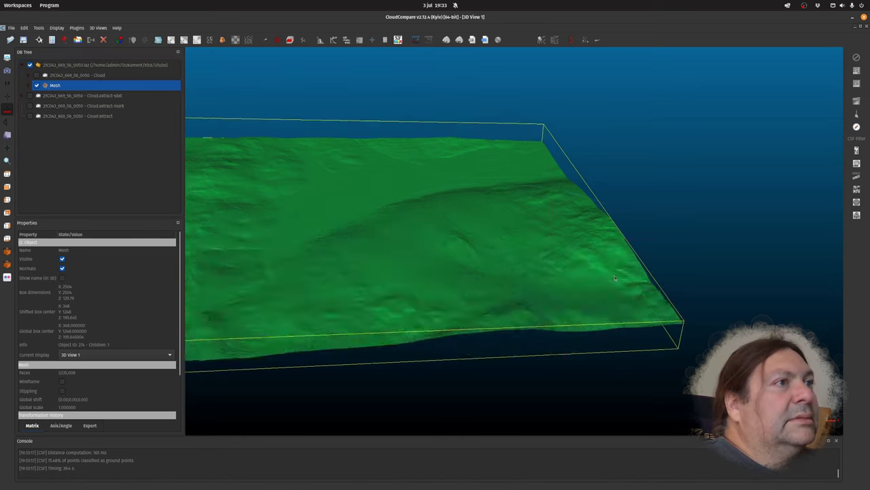
left_click_drag(422, 301, 306, 350)
left_click_drag(422, 285, 383, 264)
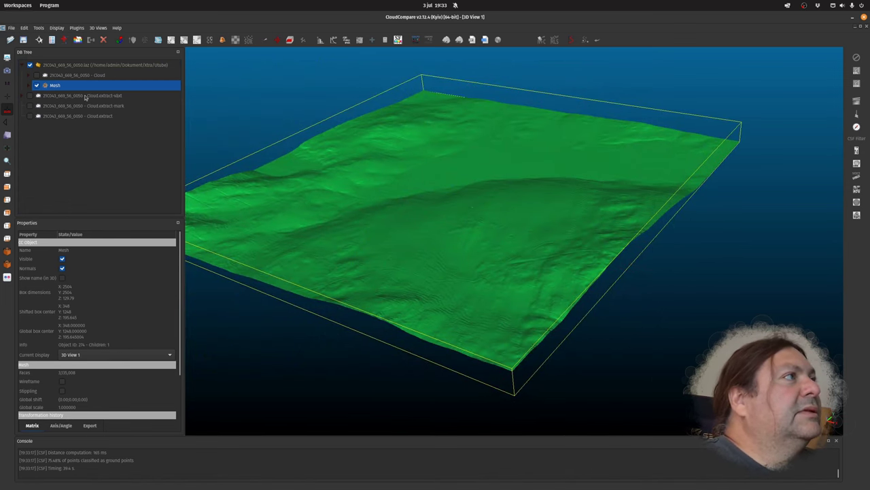
left_click(85, 95, "ctrl")
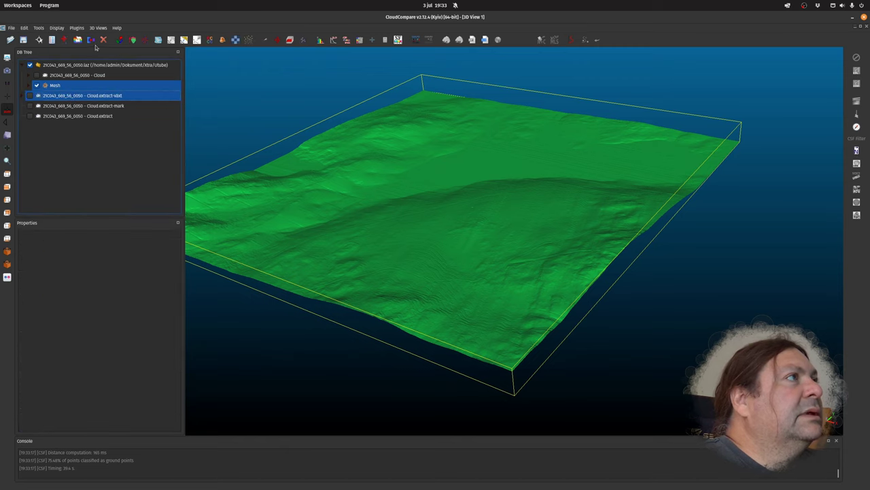
left_click(184, 40)
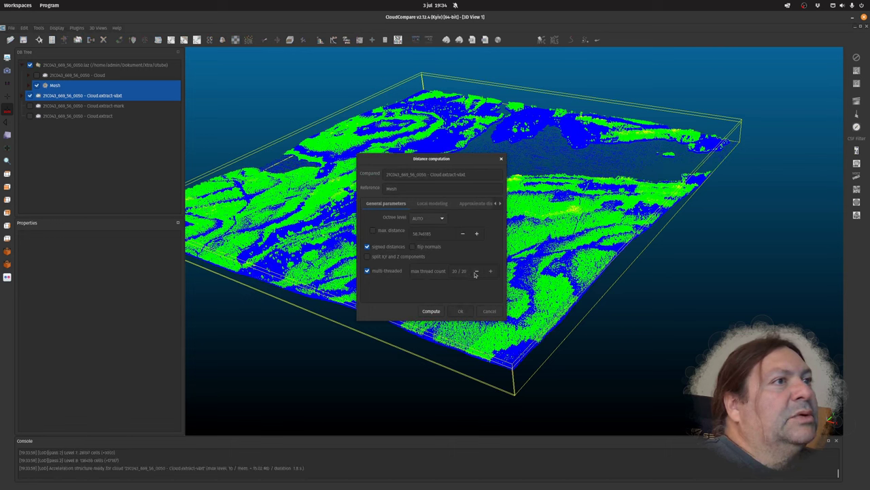
left_click(431, 312)
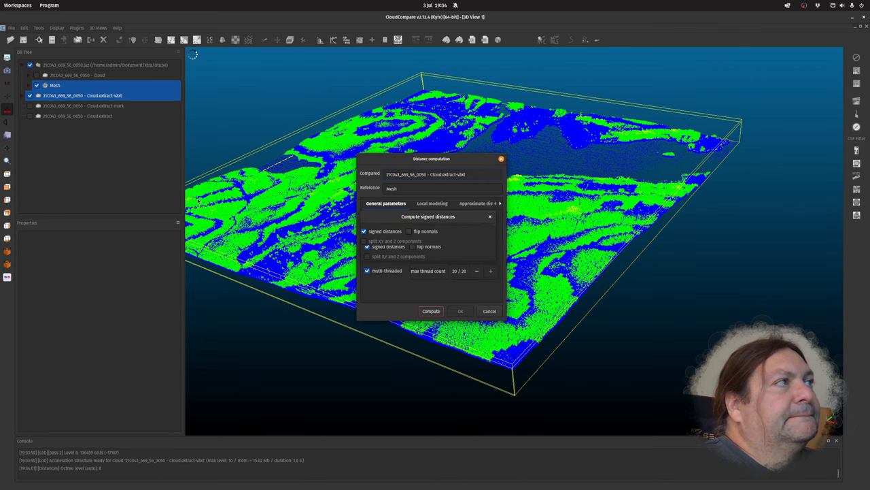
left_click(461, 310)
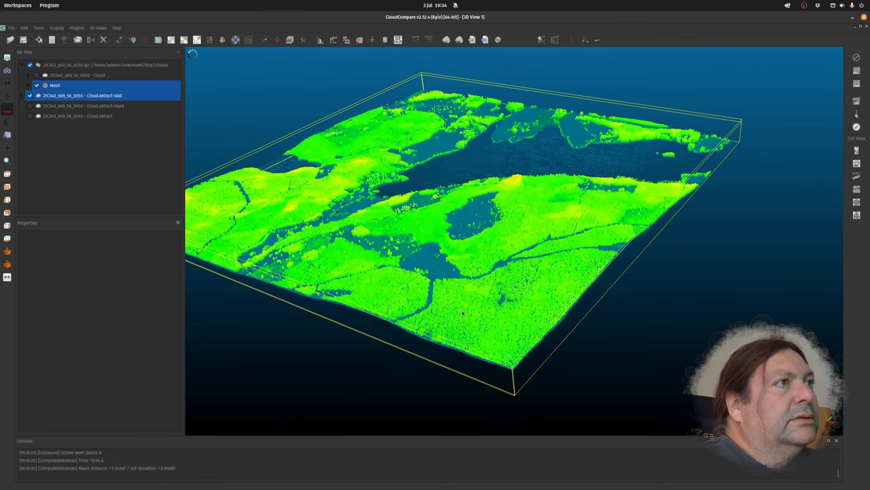
Hide the mesh and the extract-växt cloud and show only the unlabelled Cloud.extract cloud.
left_click(85, 106)
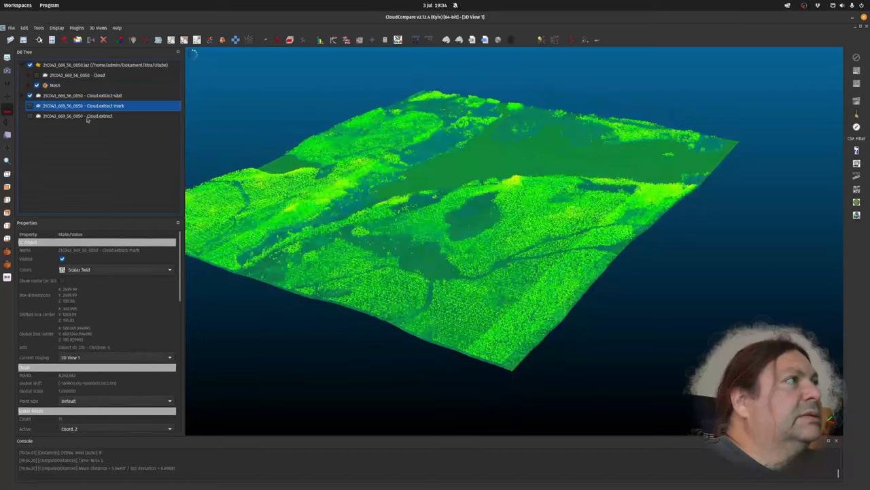
left_click(87, 116)
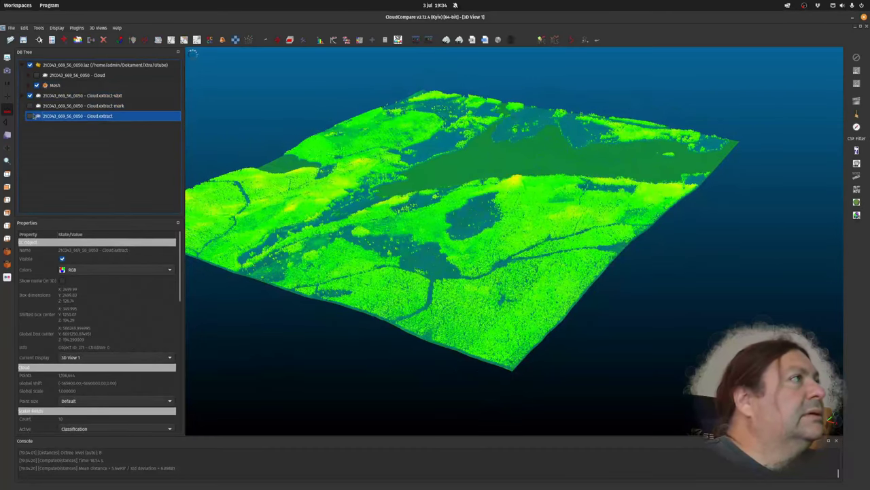
left_click(37, 85)
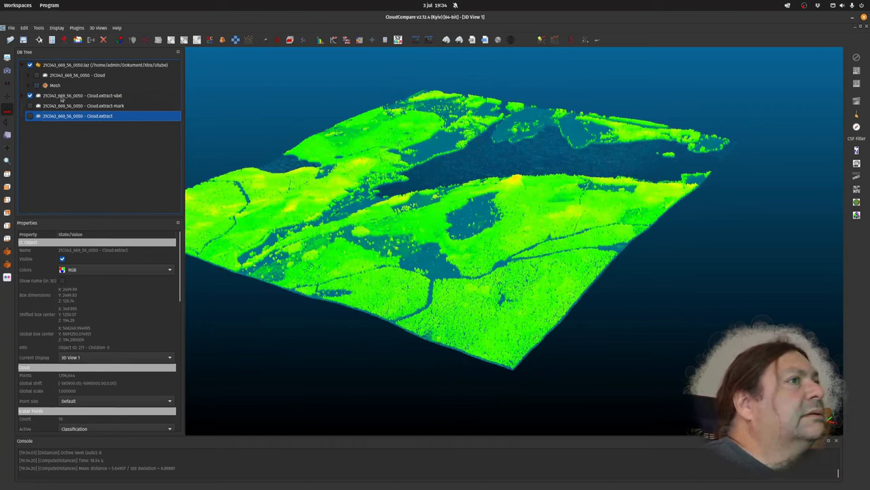
left_click(30, 117)
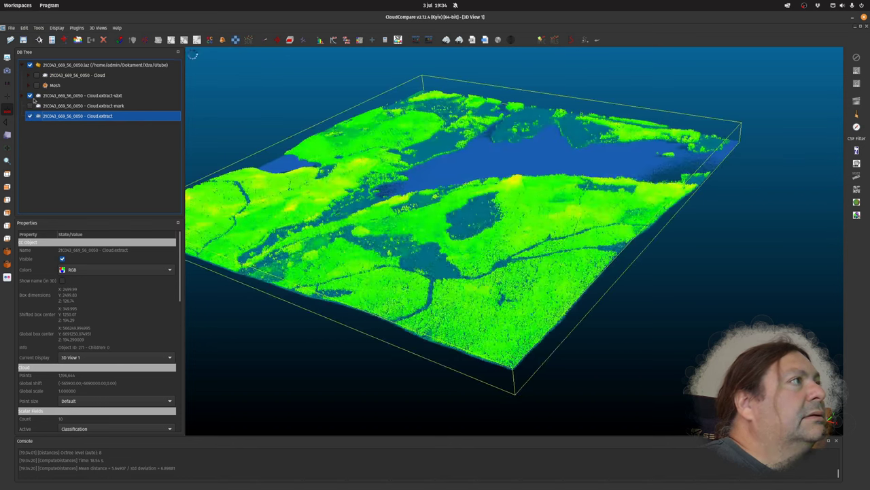
left_click(30, 96)
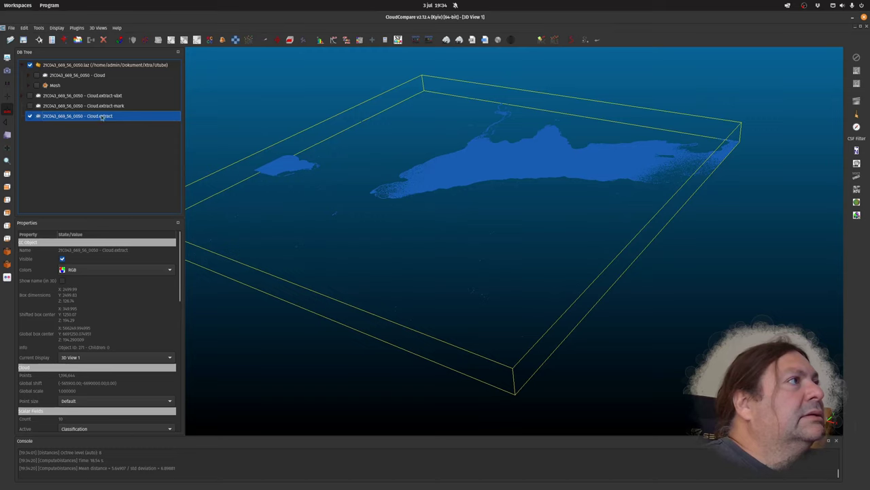
Append "-övrigt" to the name of the Cloud.extract cloud.
double_click(101, 116)
left_click(124, 115)
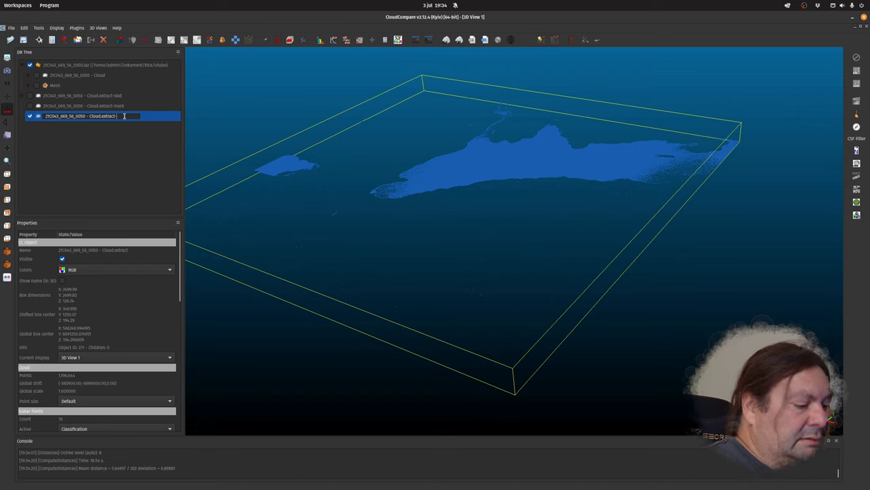
type("-övrigt")
key("Return")
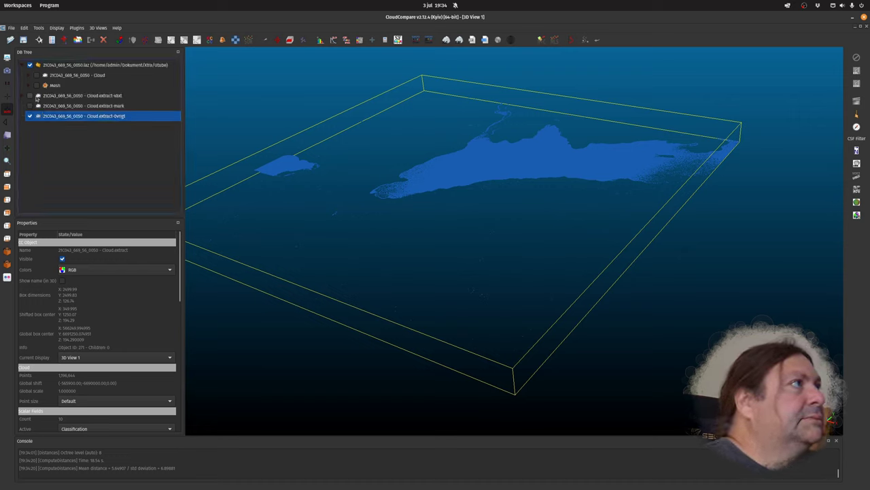
Hide the extract-övrigt cloud and show the extract-växt cloud instead.
left_click(38, 95)
left_click(29, 116)
left_click(30, 96)
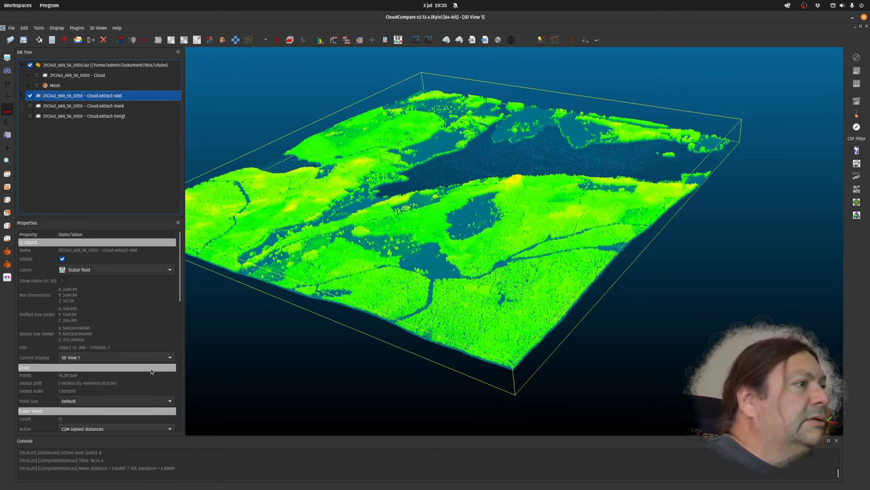
Set the displayed range of the växt cloud's C2M signed distances to -1 through 40.
scroll(136, 367, "down", 5)
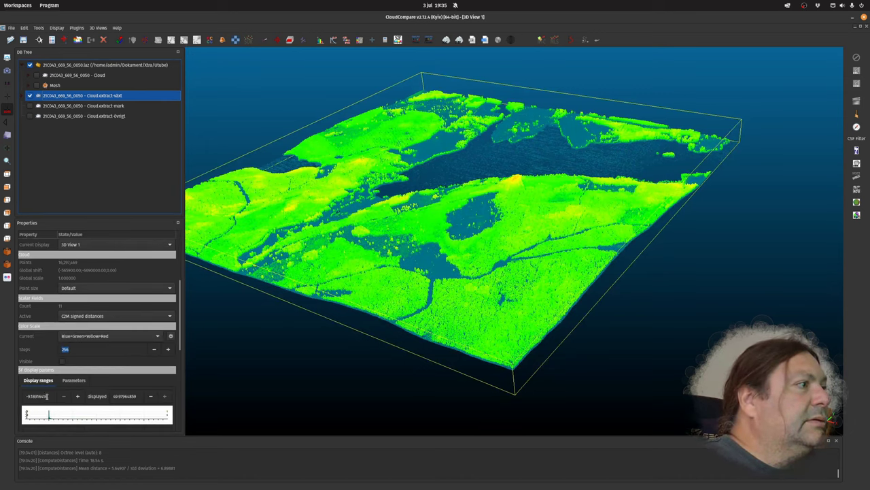
left_click_drag(46, 397, 2, 399)
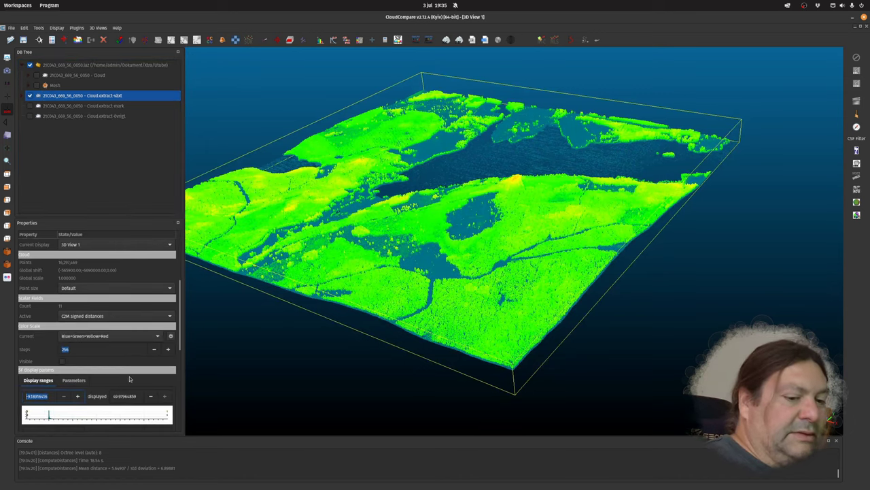
type("-1")
key("Tab")
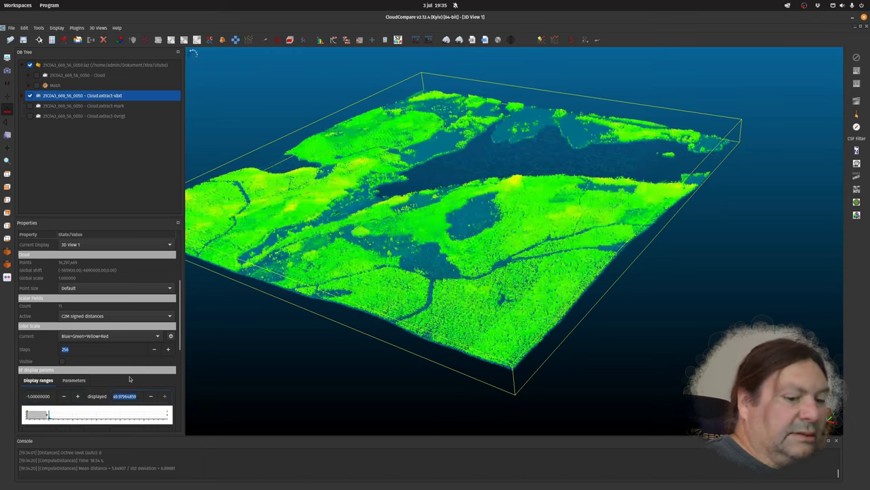
type("40")
key("Return")
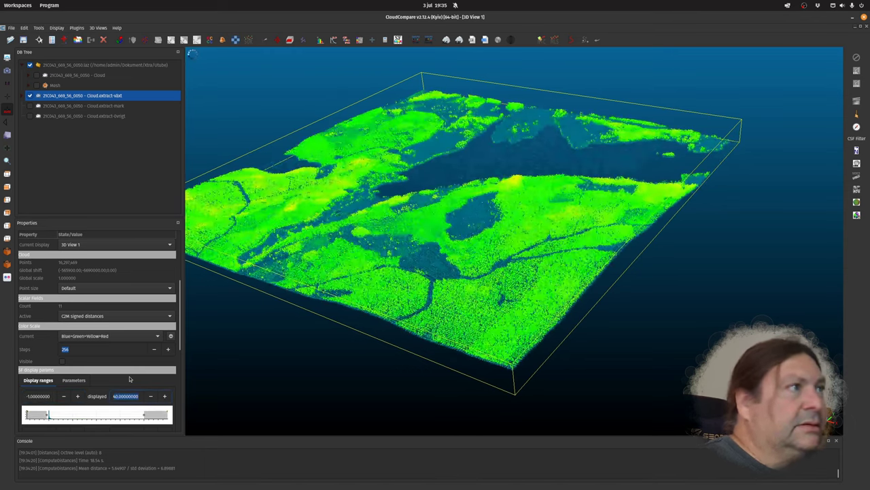
Try 35 as the upper limit of the displayed distance range, and return it to 40.
type("60")
key("Return")
type("35")
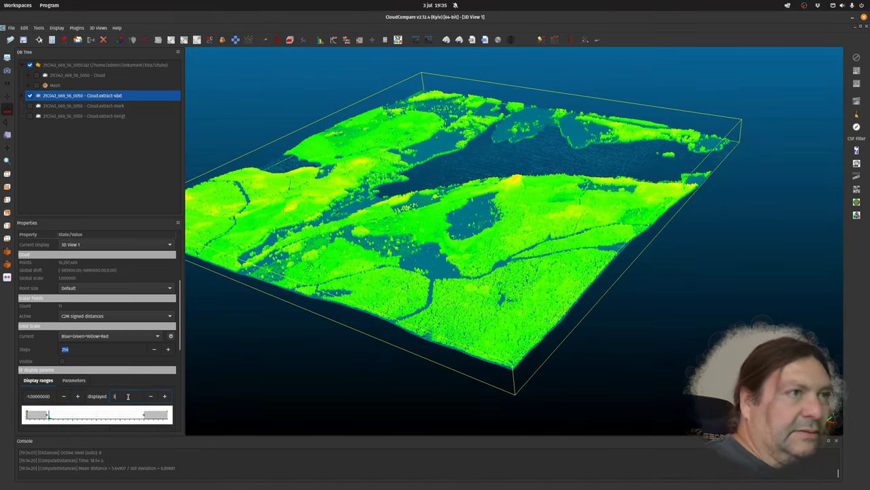
key("Return")
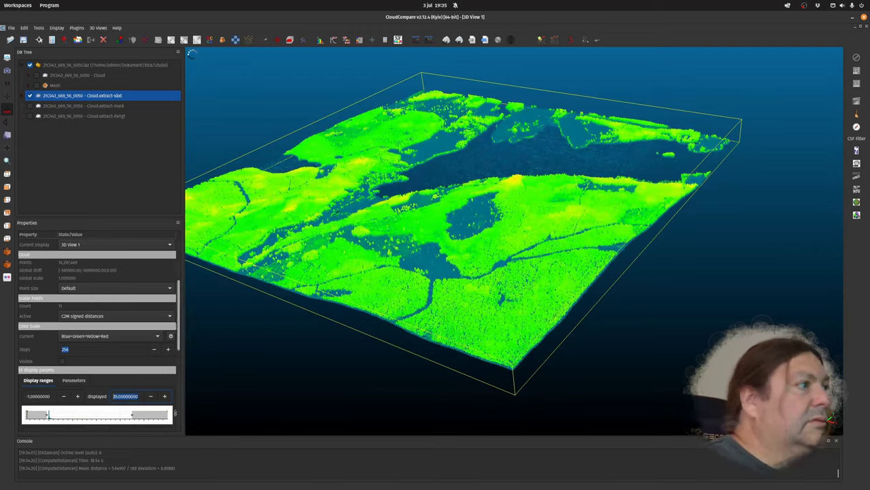
scroll(162, 362, "down", 2)
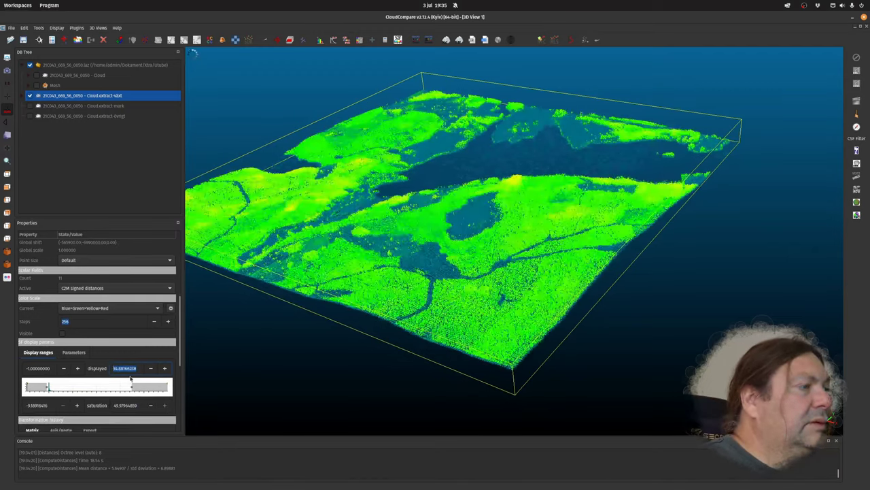
type("40")
key("Return")
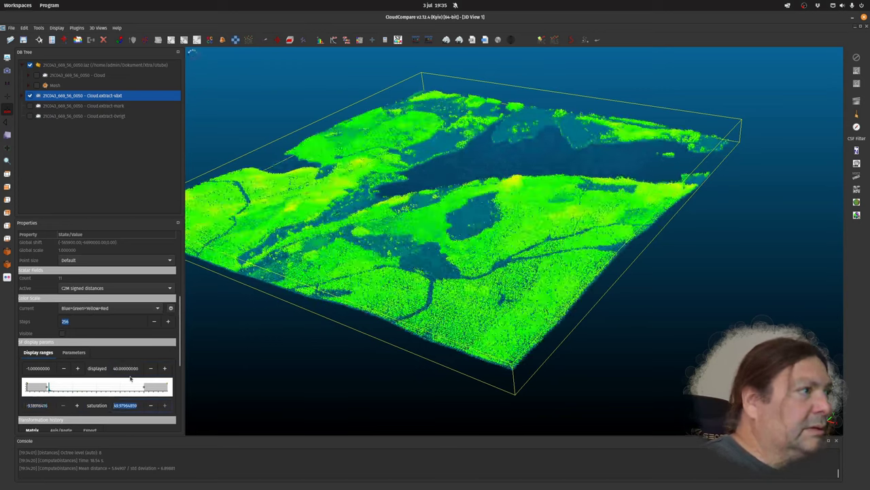
Set the colour saturation range of the signed distances to -1 through 40.
left_click_drag(52, 405, 11, 408)
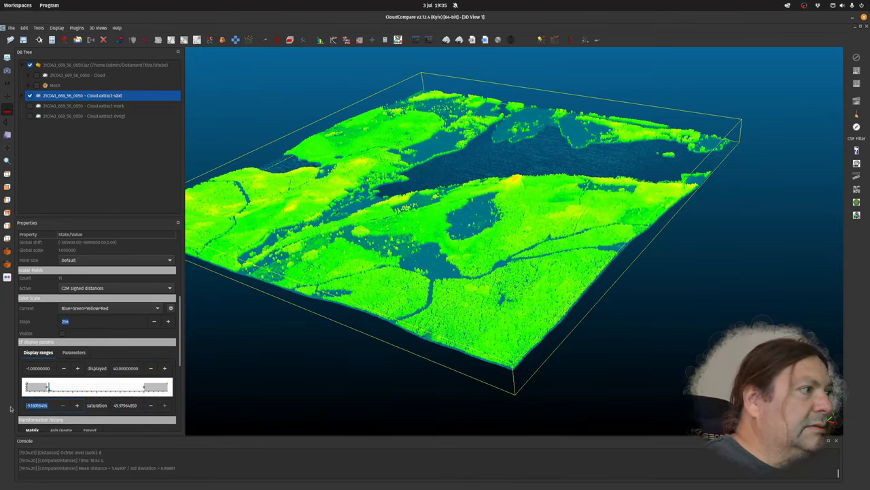
type("-1")
key("Tab")
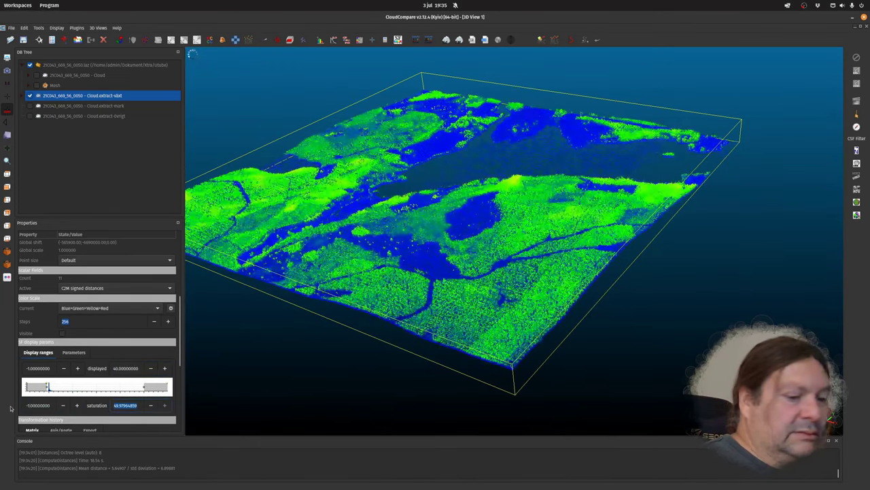
type("40")
key("Return")
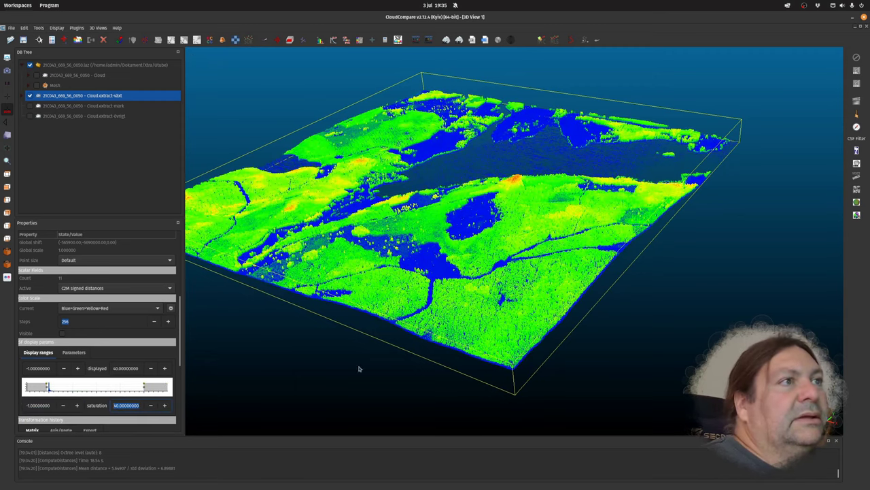
Make the colour scale for the växt cloud's signed distances visible in the 3D view.
scroll(325, 365, "up", 6)
left_click_drag(351, 365, 621, 352)
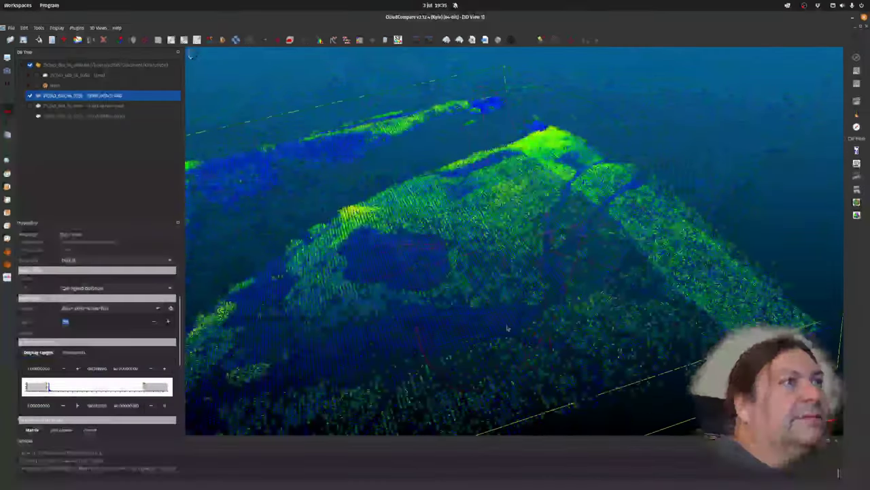
scroll(303, 260, "down", 4)
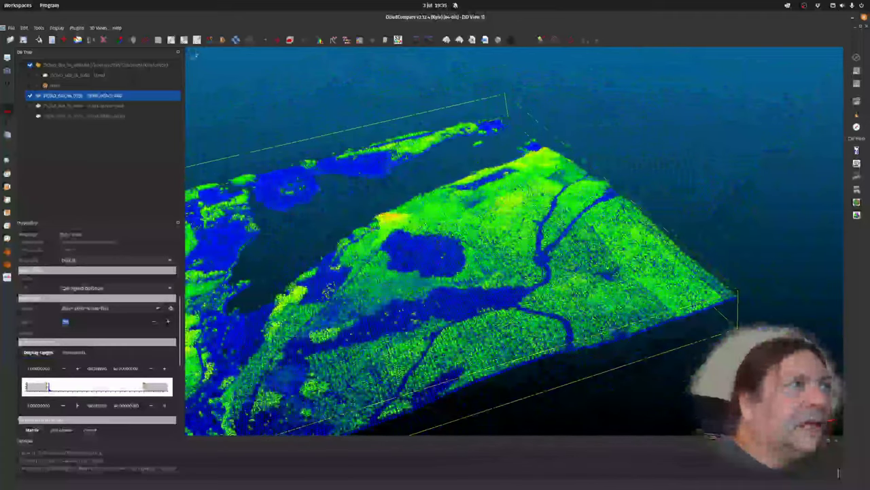
left_click(63, 333)
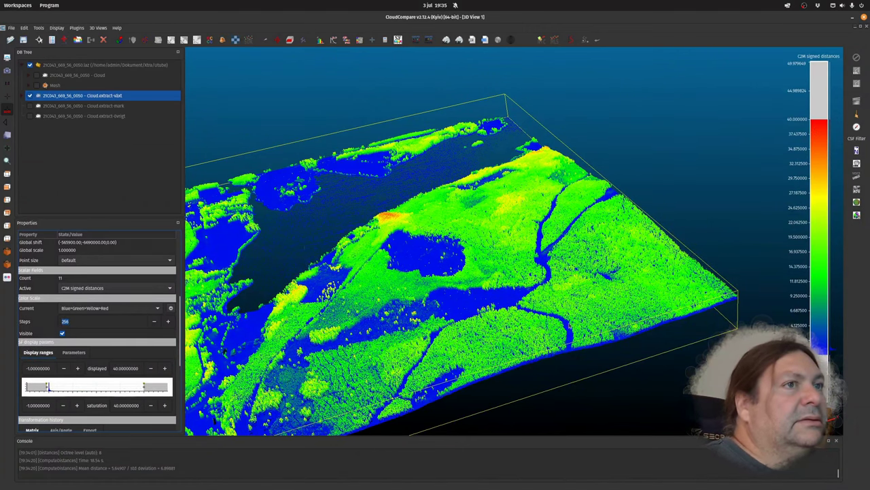
Subsample the växt cloud by the Space method with a minimum spacing of 2 between points.
mouse_move(637, 382)
left_mouse_down()
mouse_move(671, 360)
mouse_move(664, 333)
mouse_move(564, 334)
left_mouse_up()
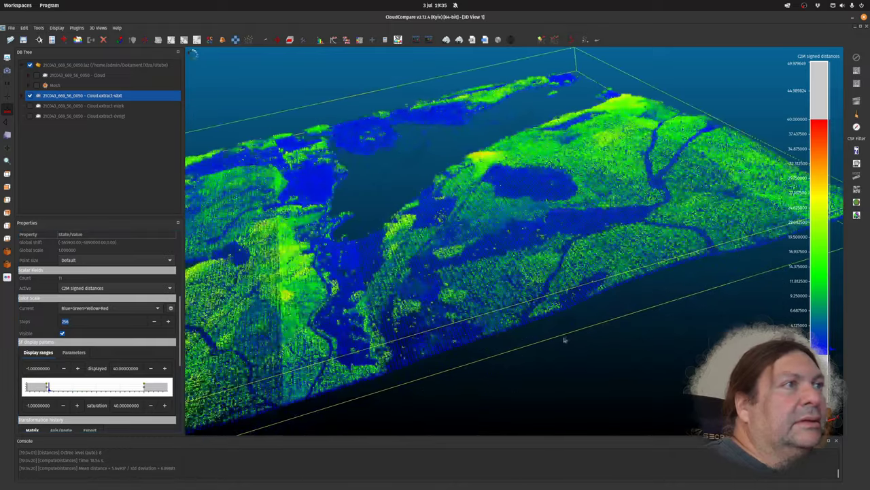
left_click(564, 340)
scroll(563, 340, "down", 3)
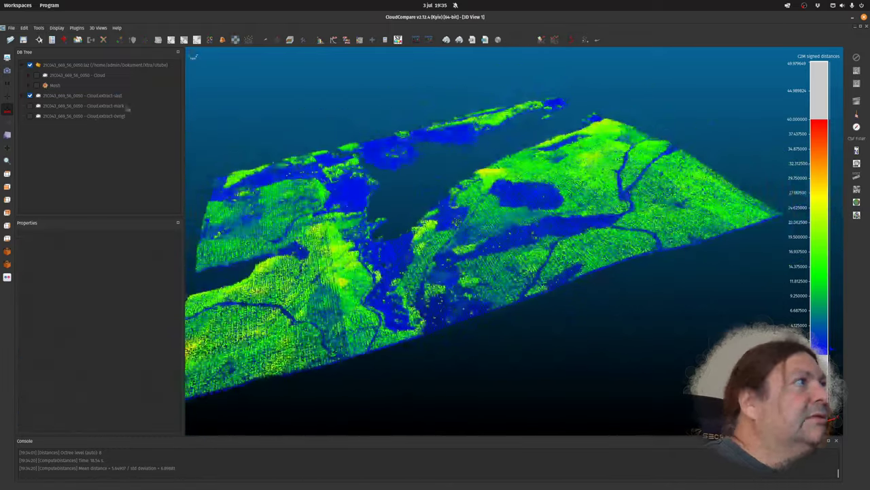
left_click(78, 98)
left_click_drag(388, 363, 373, 328)
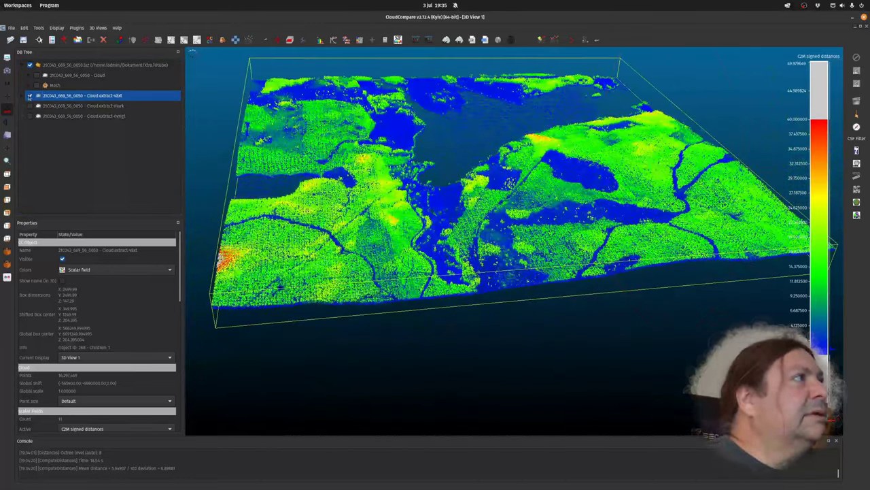
left_click(29, 95)
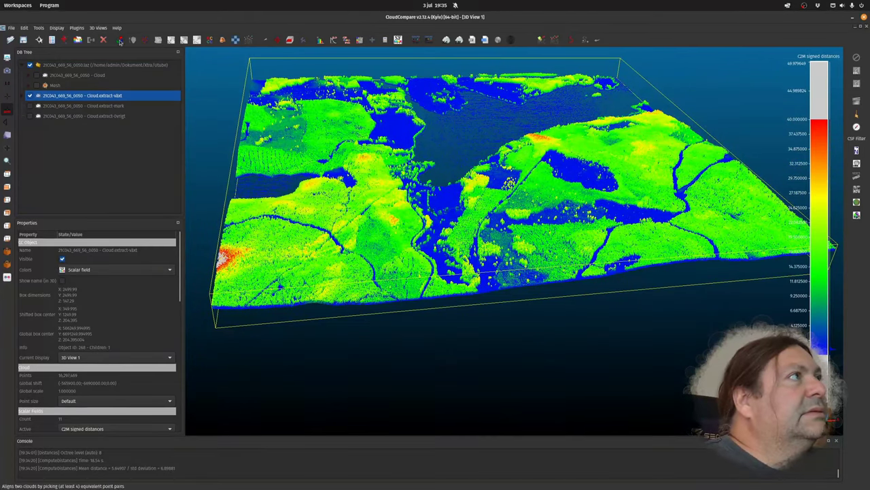
left_click(171, 39)
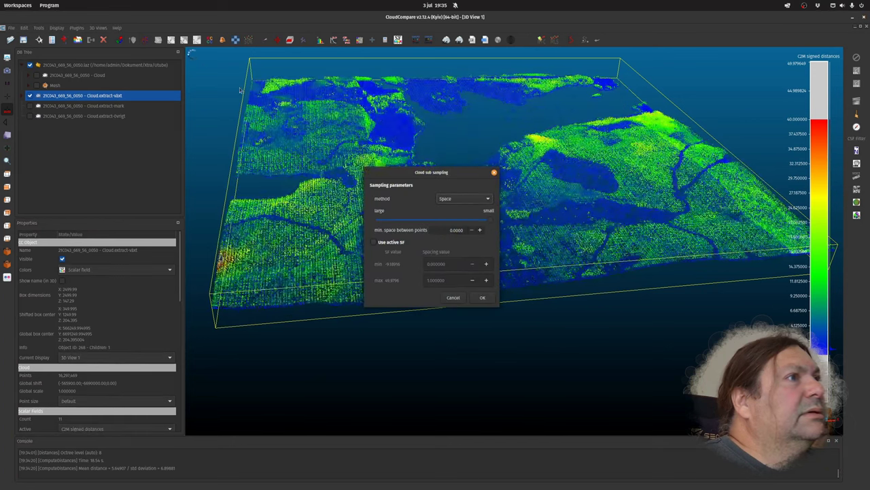
left_click_drag(449, 229, 479, 230)
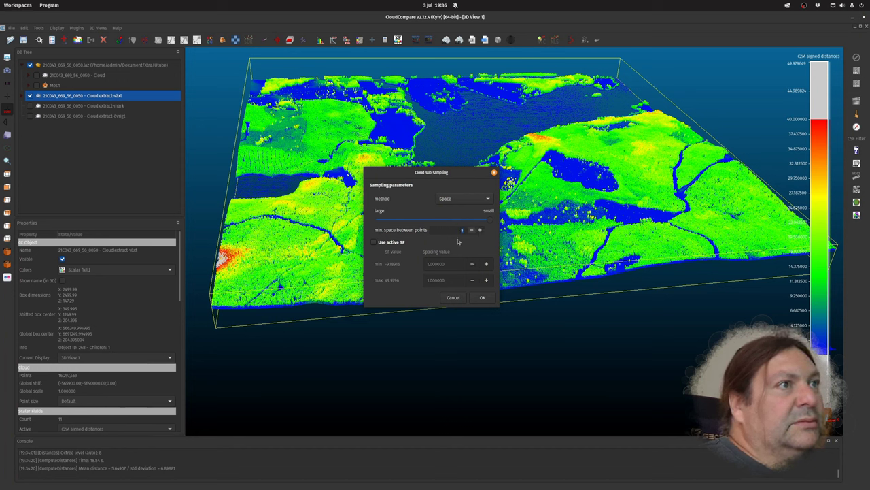
type("2")
key("Tab")
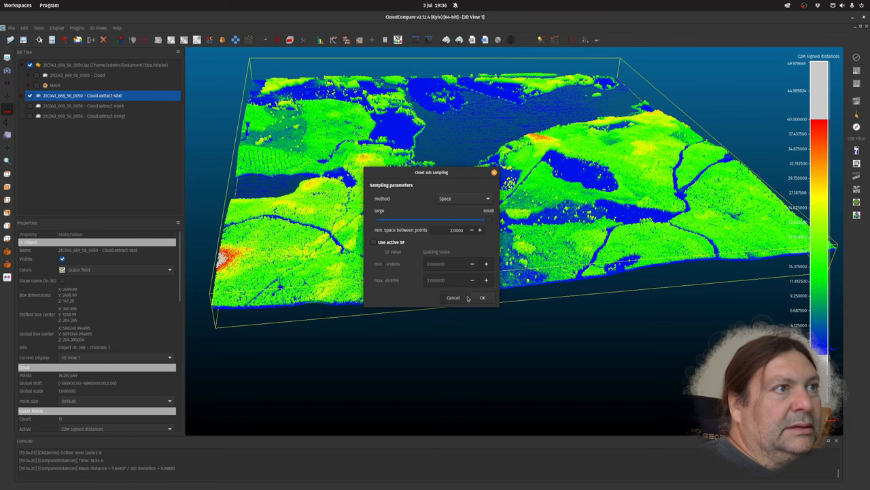
left_click(482, 298)
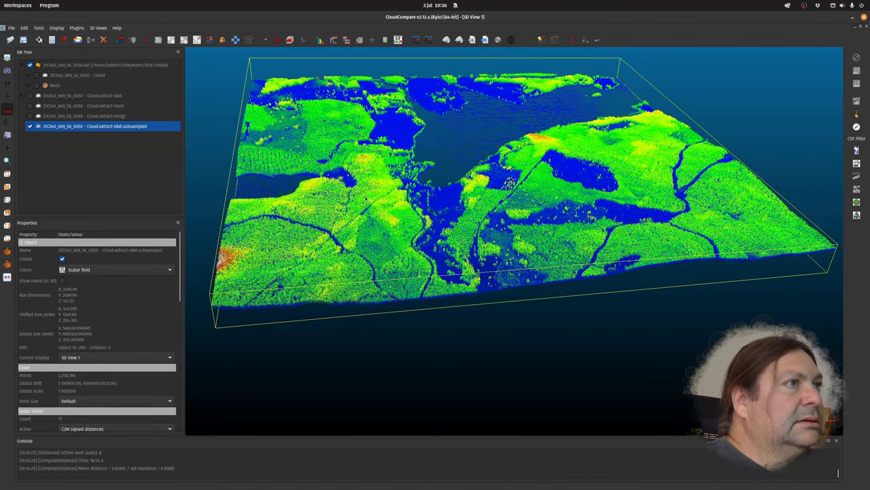
Check the point count in the information of the subsampled växt cloud.
right_click(73, 127)
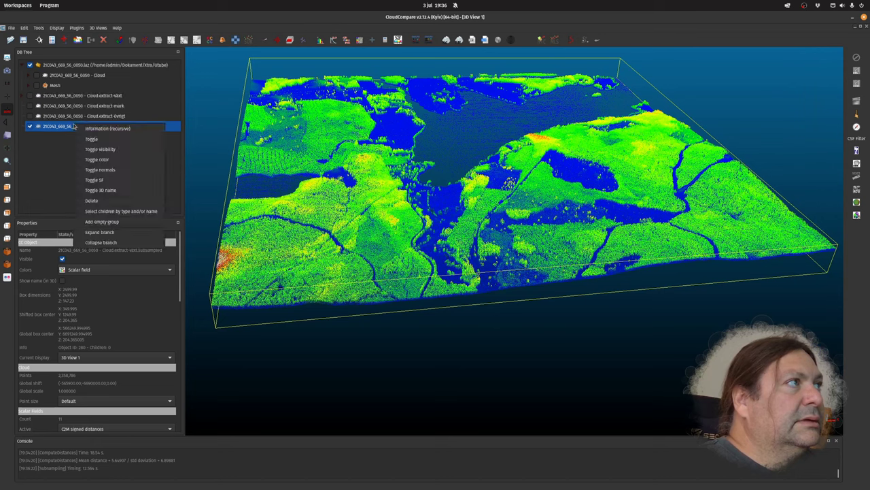
left_click(91, 132)
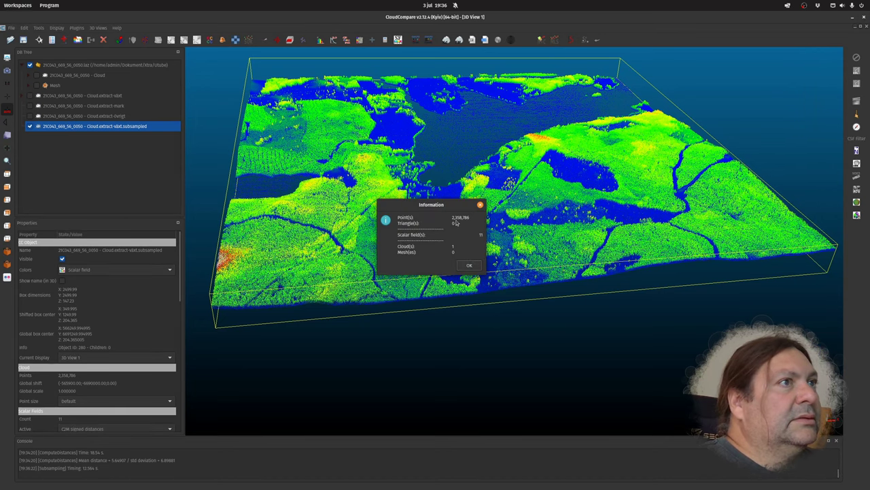
left_click(480, 204)
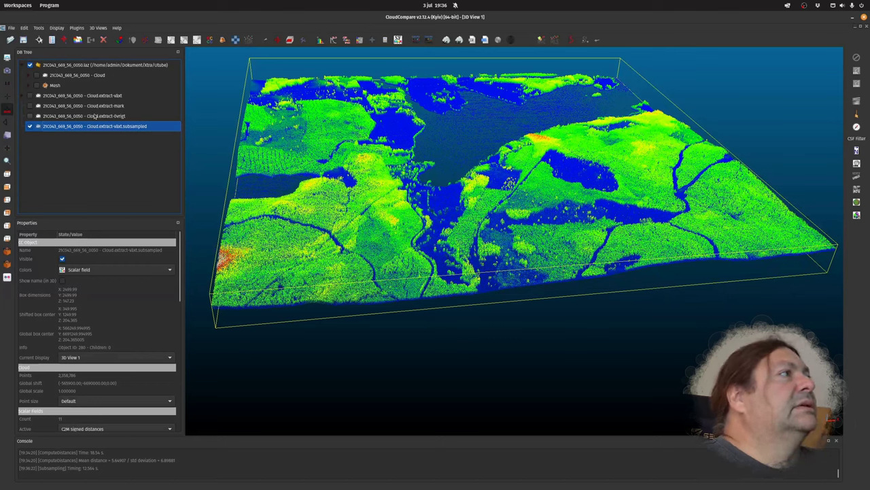
Subsample the mark cloud by the Space method with a minimum spacing of 3 between points.
left_click(98, 106)
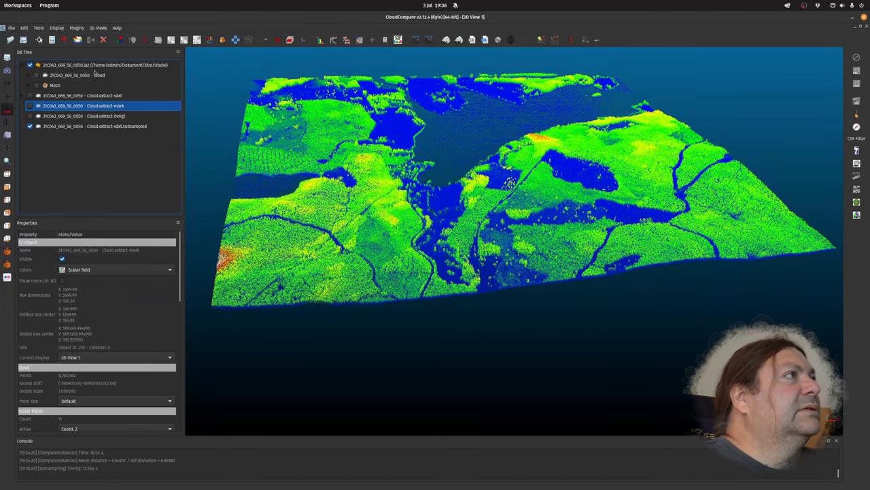
left_click(146, 39)
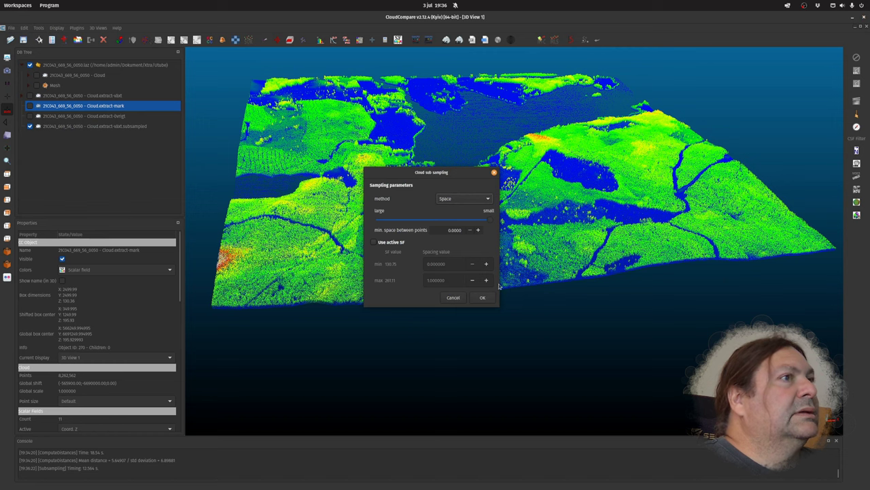
left_click(479, 232)
type("3")
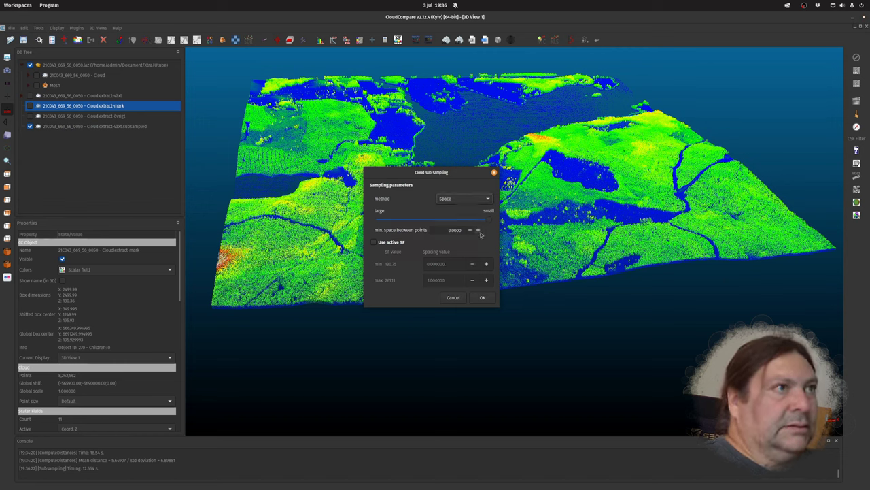
left_click(484, 298)
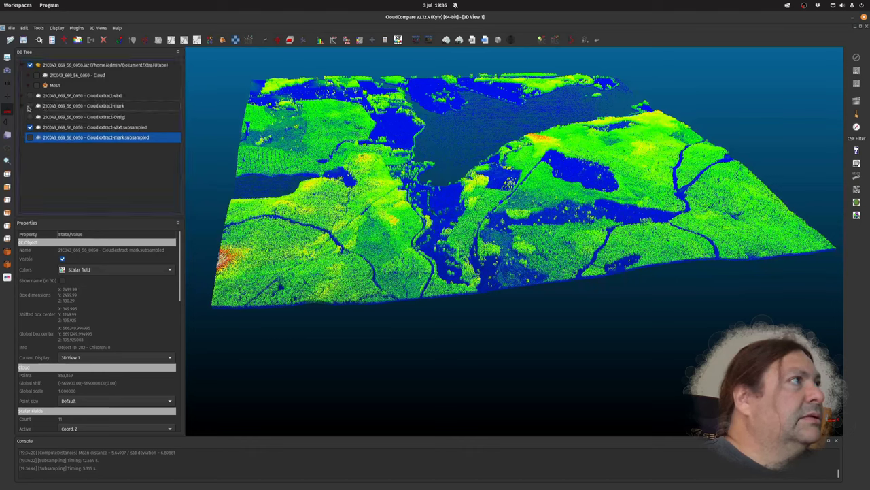
Check the point count in the information of the original övrigt cloud.
left_click(74, 116)
right_click(83, 118)
left_click(95, 119)
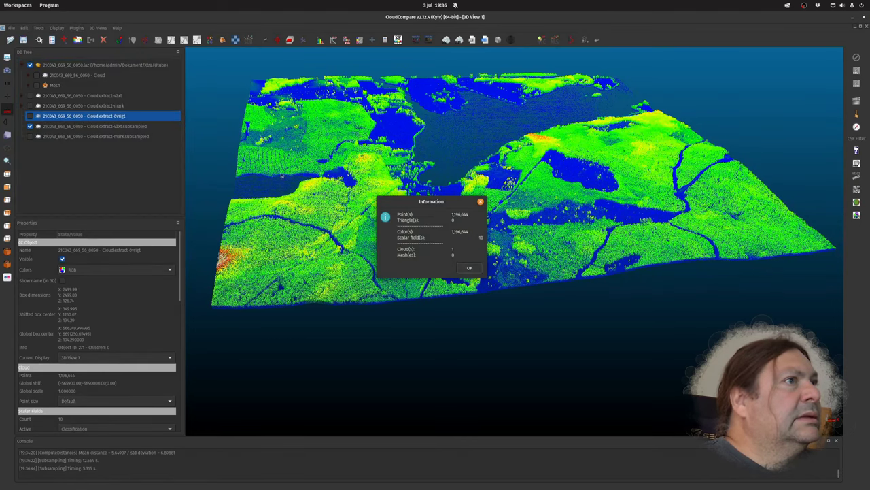
left_click(481, 201)
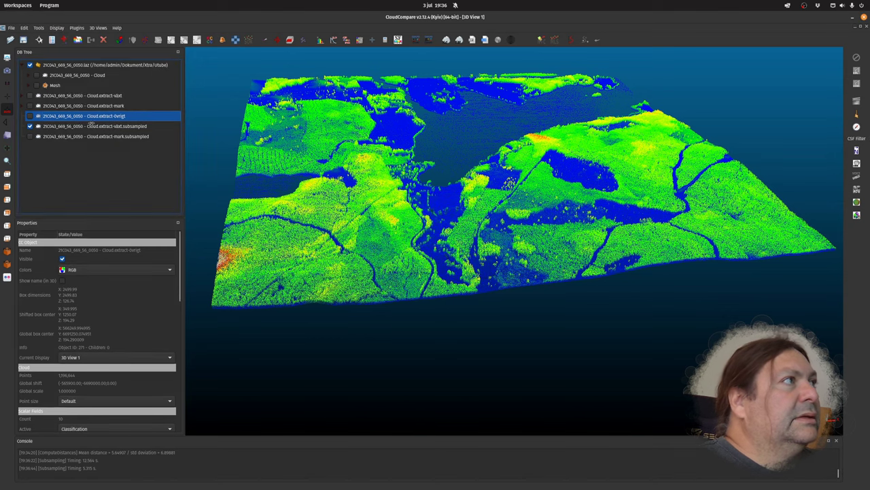
Subsample the övrigt cloud by the Space method with a minimum spacing between points.
left_click(145, 40)
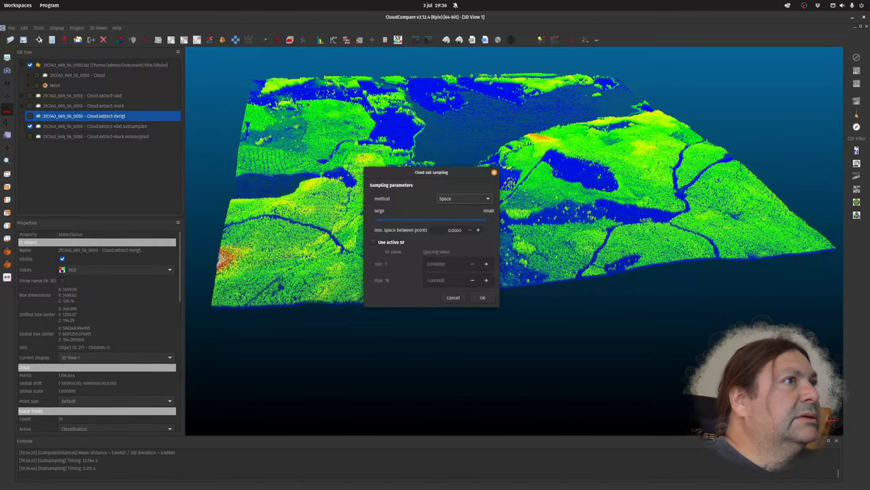
left_click_drag(445, 231, 469, 230)
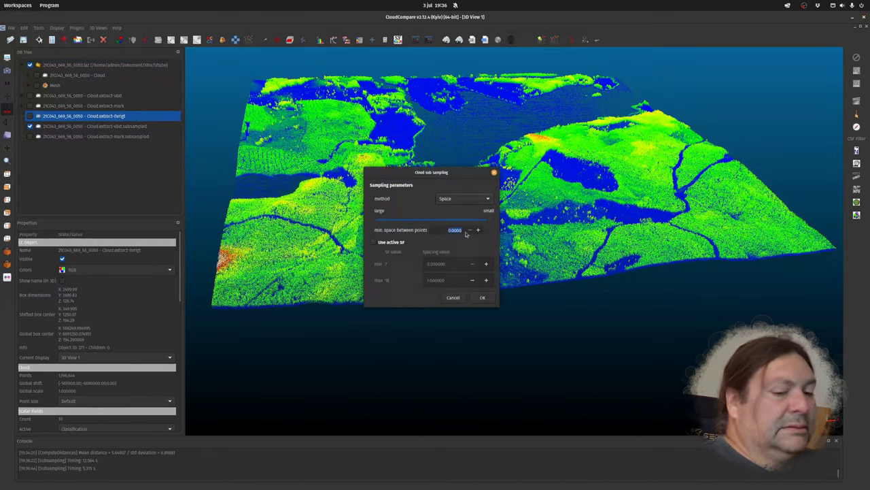
left_click(483, 299)
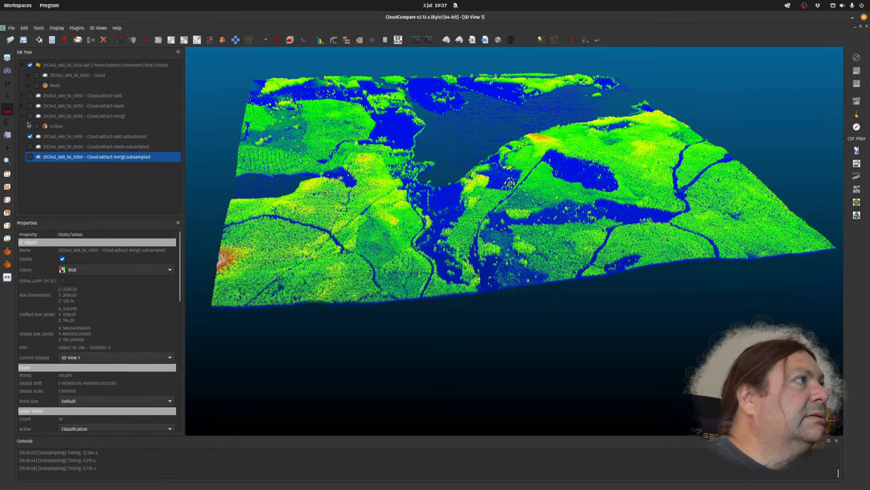
Show the subsampled mark and övrigt clouds together with the subsampled växt cloud.
left_click(30, 146)
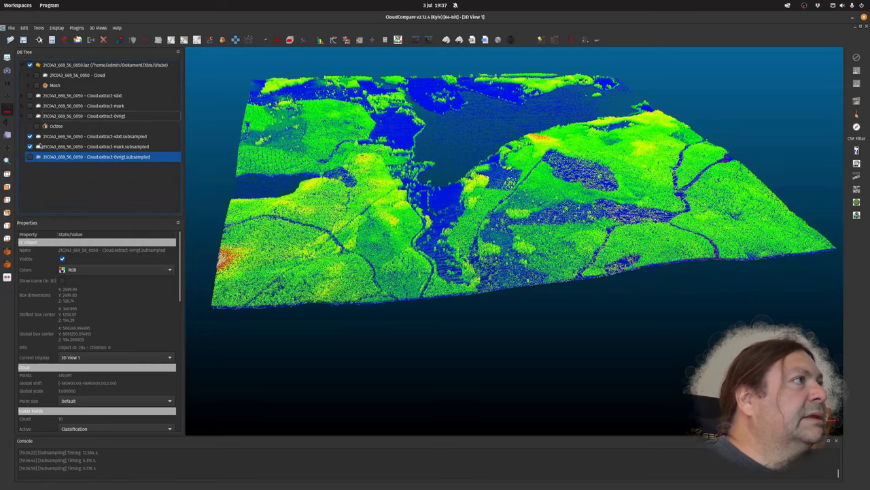
left_click(29, 157)
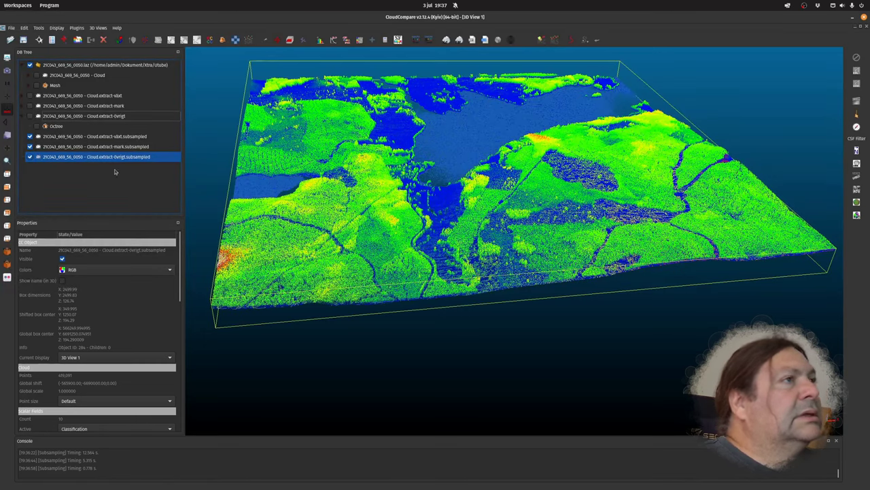
left_click(100, 146)
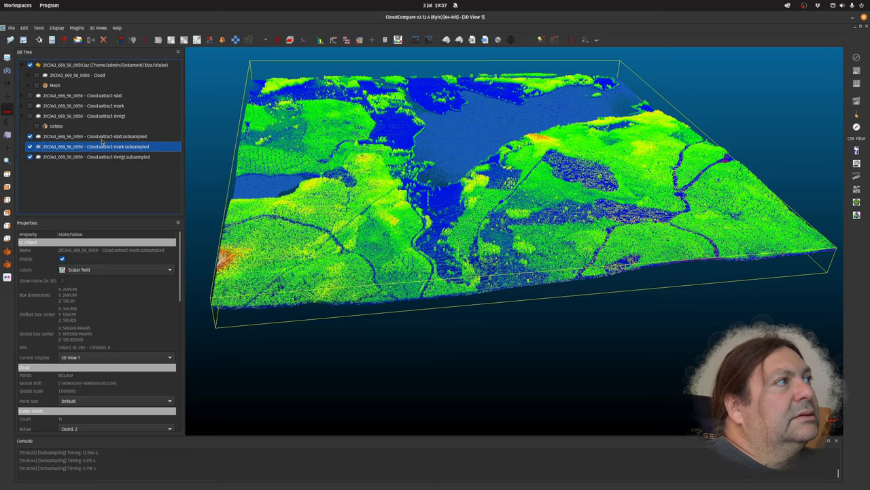
Save the subsampled växt cloud as växt in PLY mesh format in the Blender folder, using binary output.
left_click(101, 136)
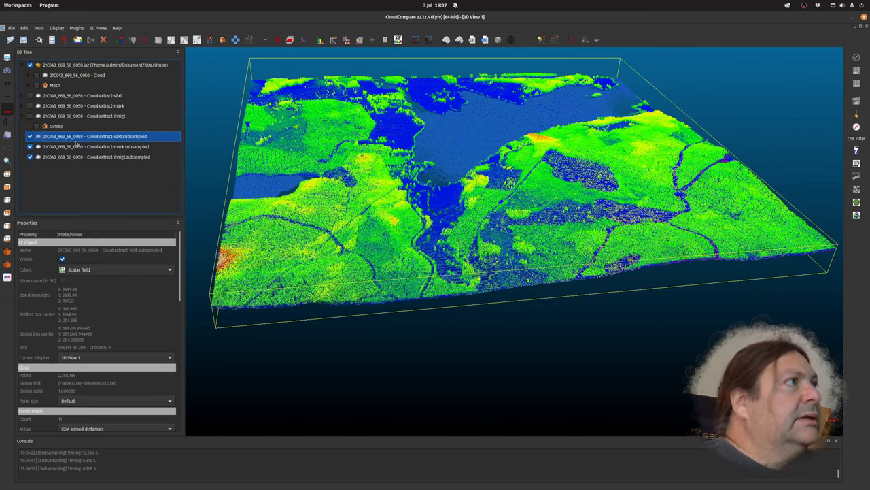
left_click(23, 39)
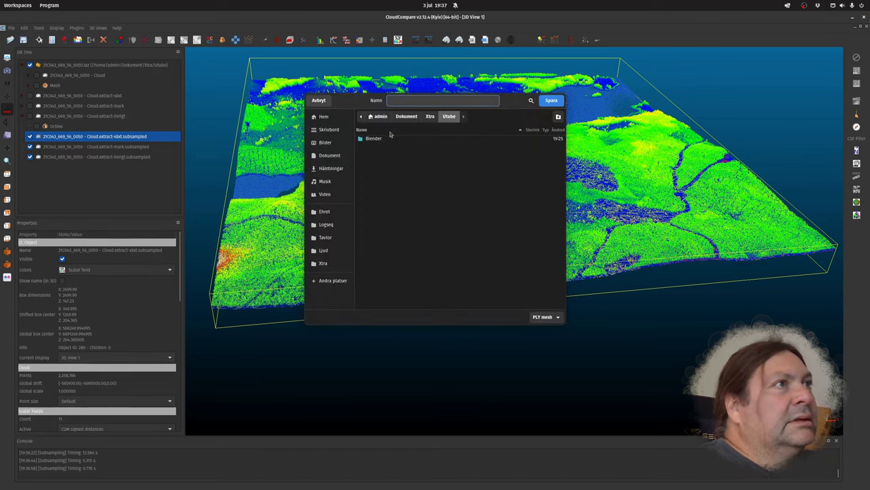
double_click(381, 139)
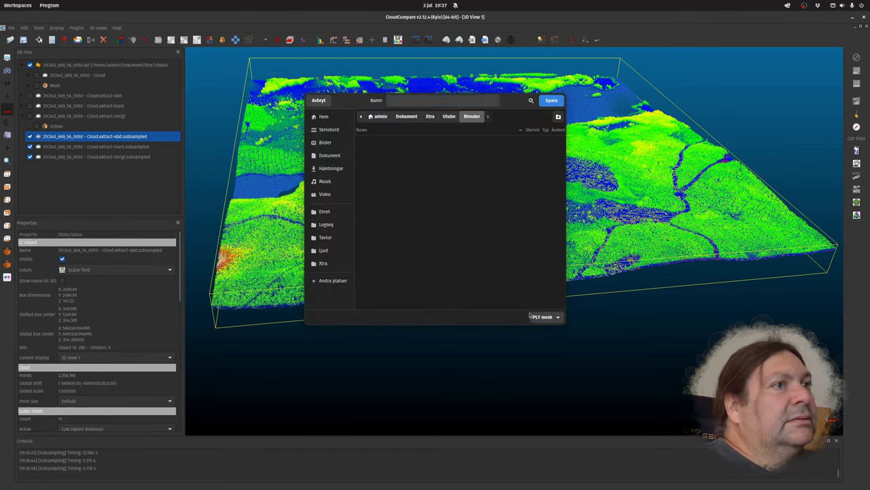
left_click(401, 100)
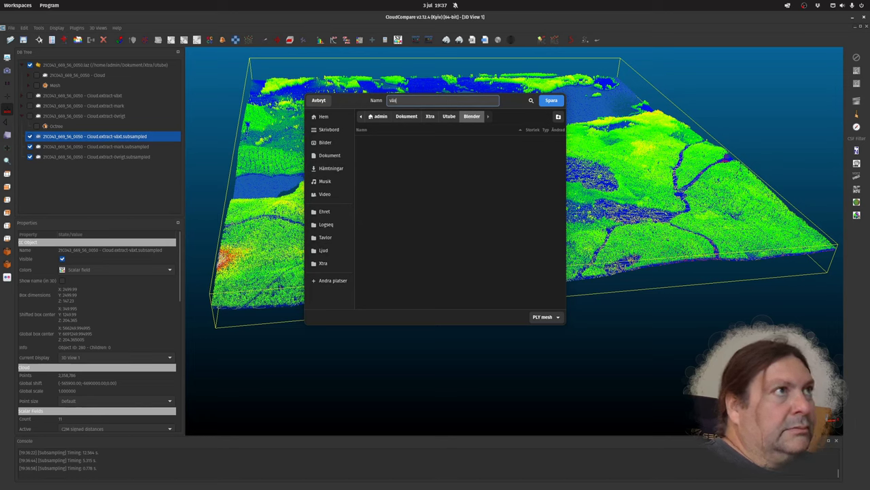
key("Return")
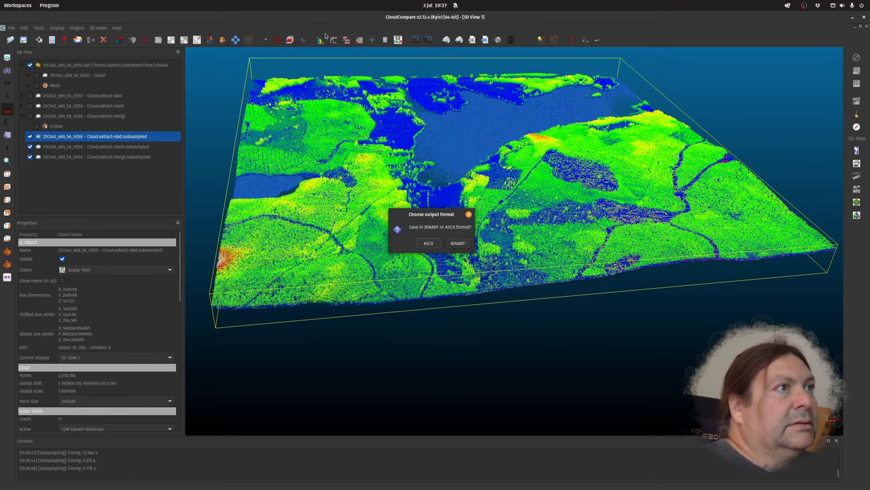
left_click(458, 243)
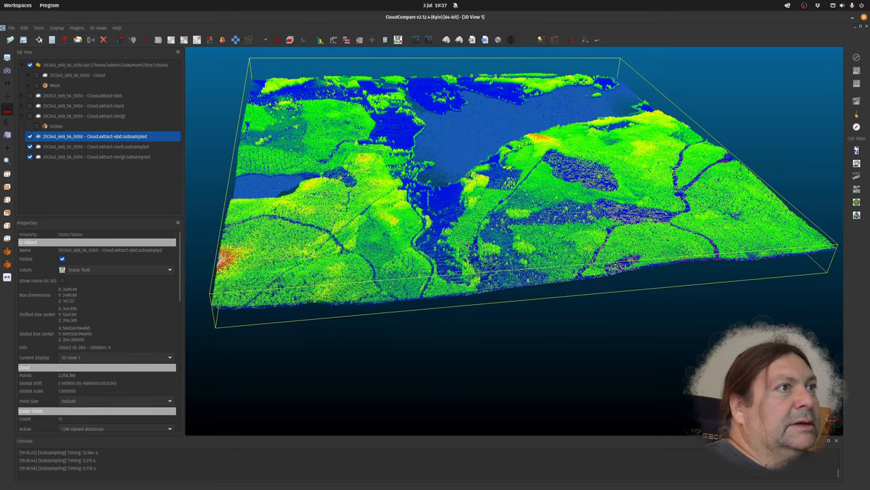
Save the subsampled mark cloud as mark in PLY mesh format in the Blender folder, using binary output.
left_click(108, 148)
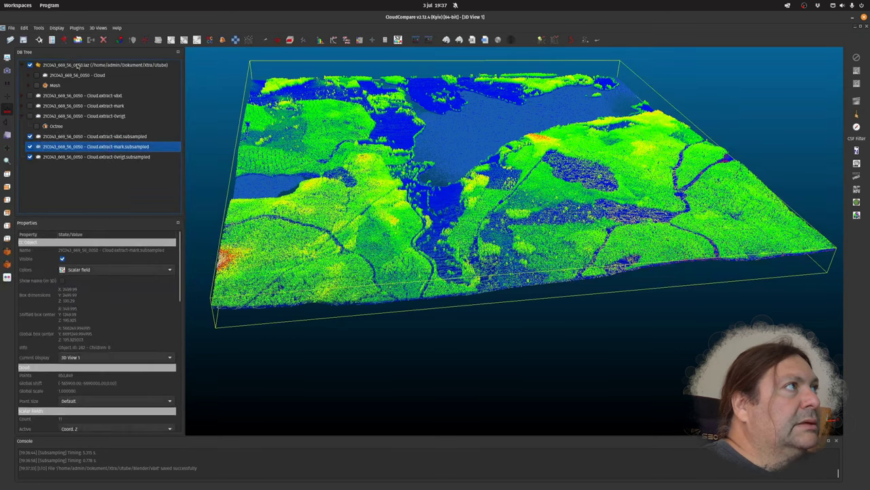
left_click(24, 39)
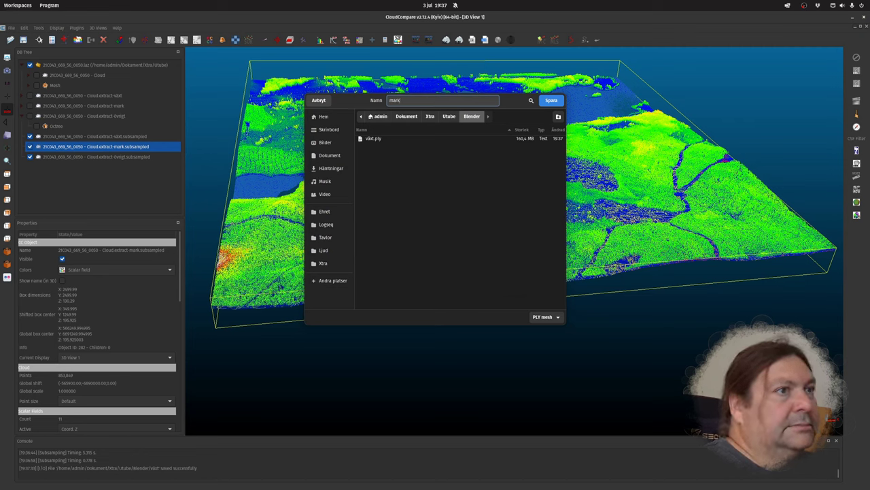
left_click(548, 100)
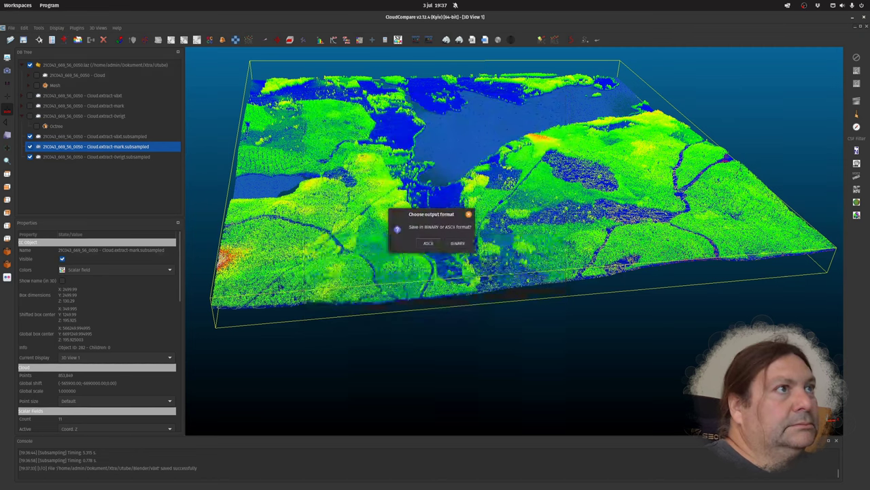
left_click(465, 246)
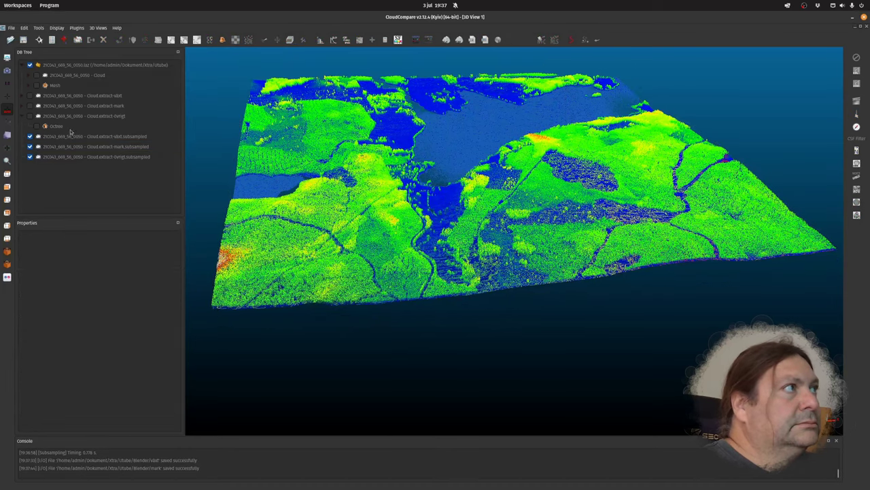
Save the subsampled övrigt cloud as övrigt in PLY mesh format in the Blender folder, using binary output.
left_click(77, 156)
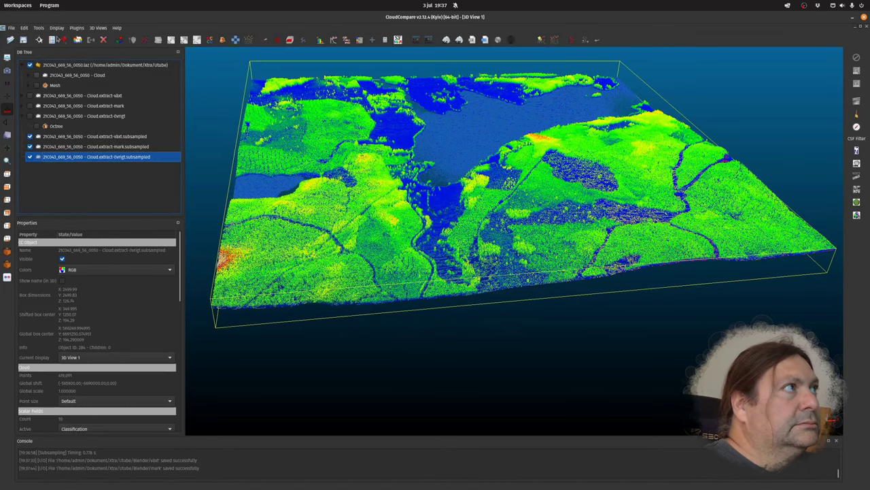
left_click(23, 39)
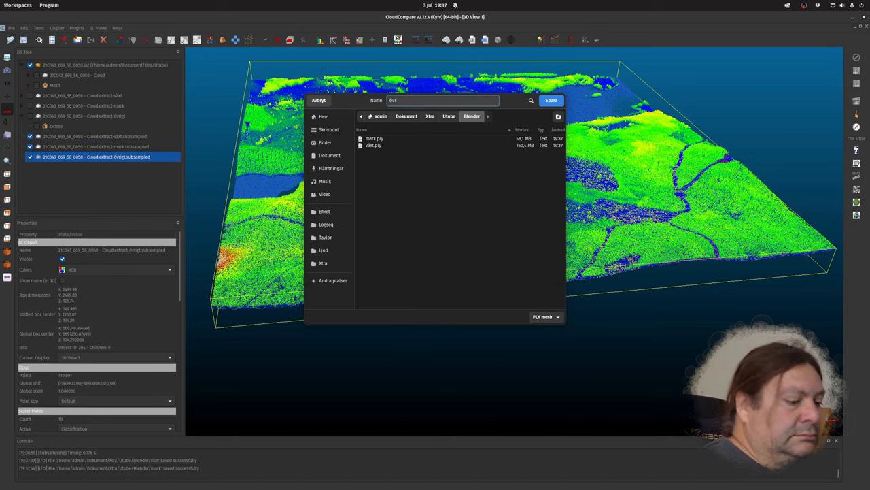
type("övrigt")
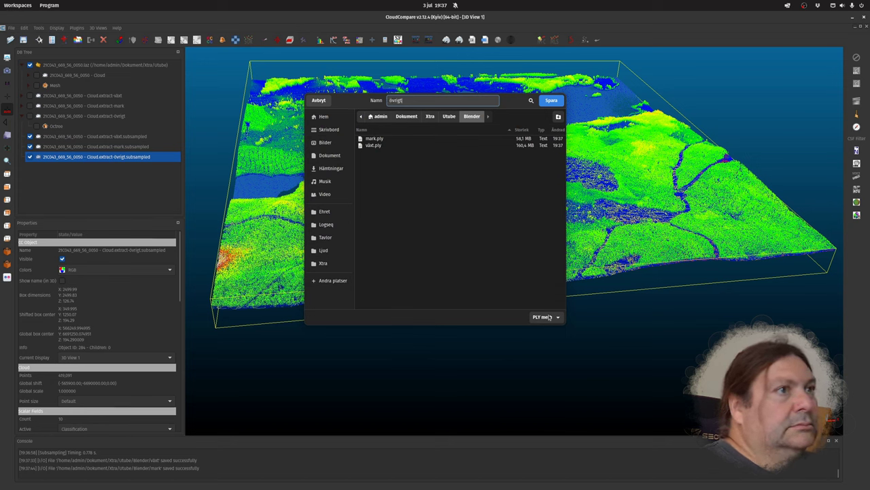
left_click(553, 100)
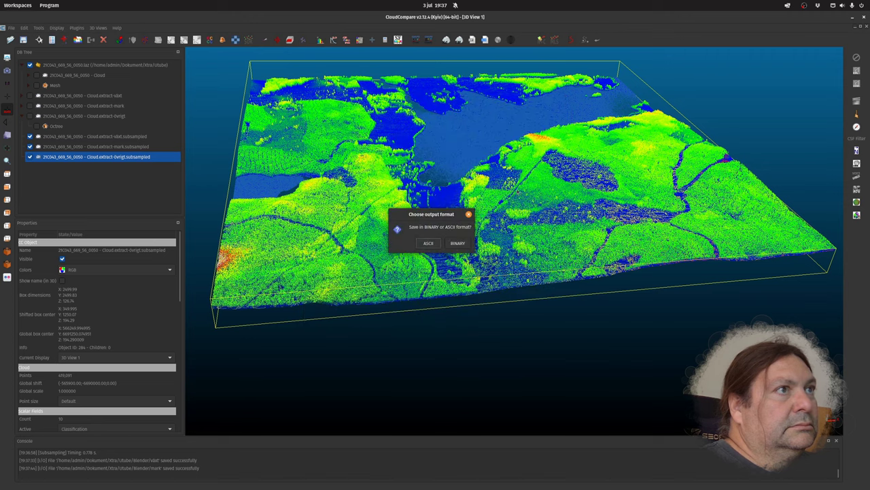
left_click(458, 244)
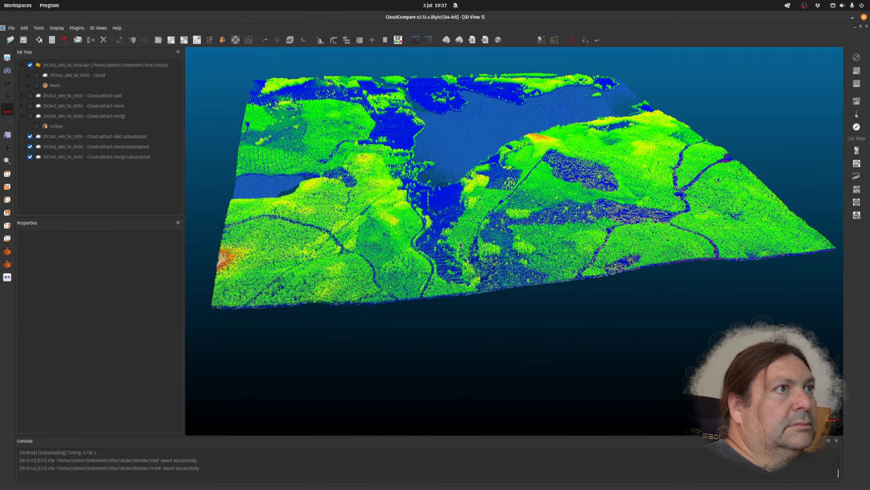
Switch to Blender and open Previz-Dormsjö.blend from the Xtra/Utube/Blender folder in Documents.
left_click(852, 18)
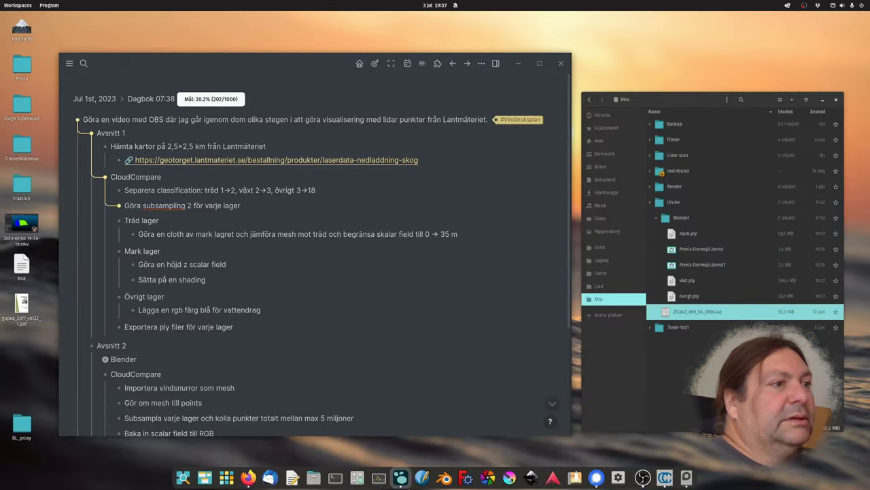
left_click(445, 478)
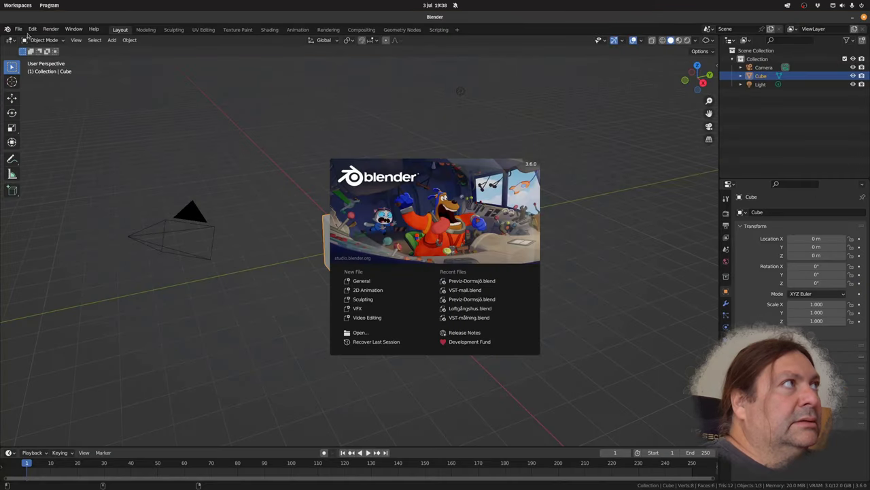
left_click(19, 29)
left_click(18, 28)
left_click(30, 49)
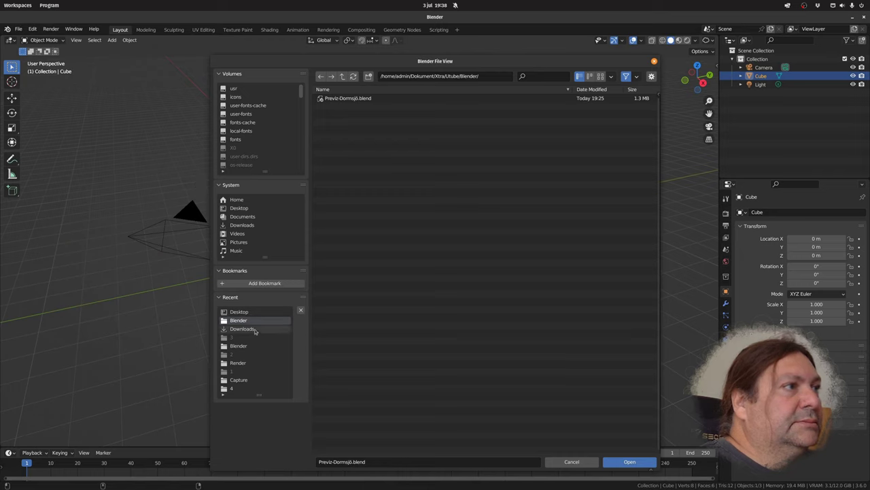
left_click(259, 216)
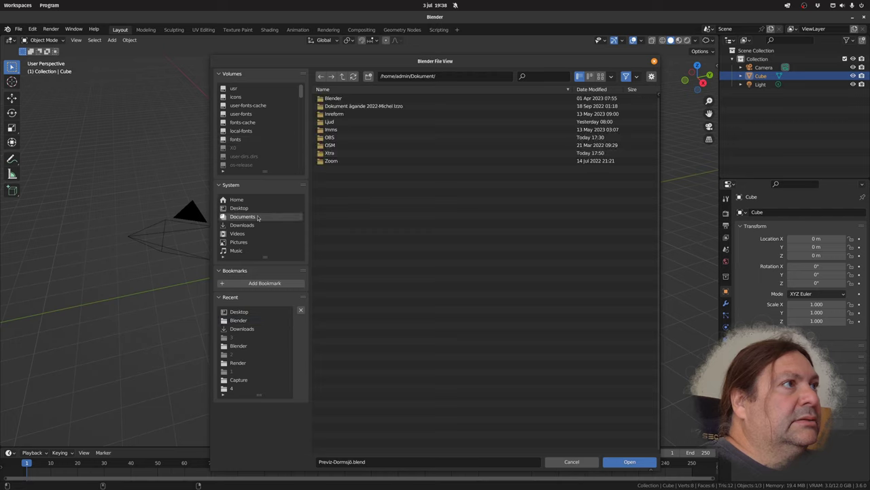
double_click(346, 151)
left_click(337, 138)
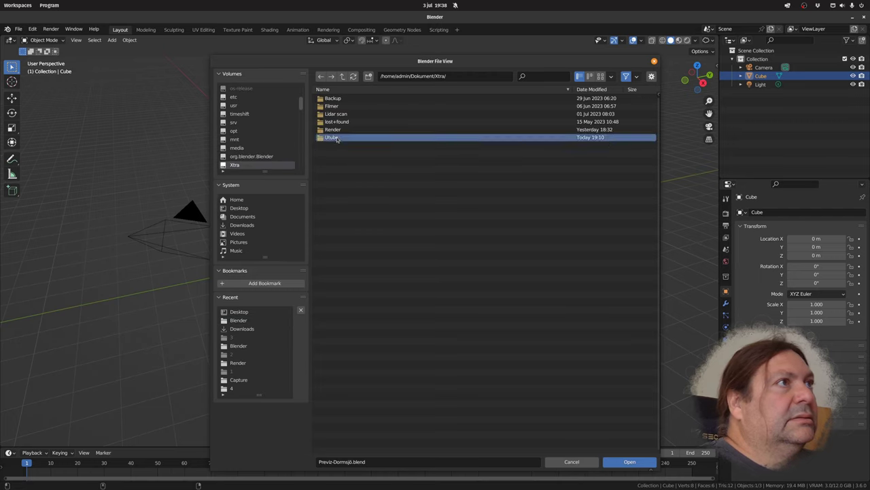
double_click(337, 138)
double_click(342, 100)
double_click(346, 99)
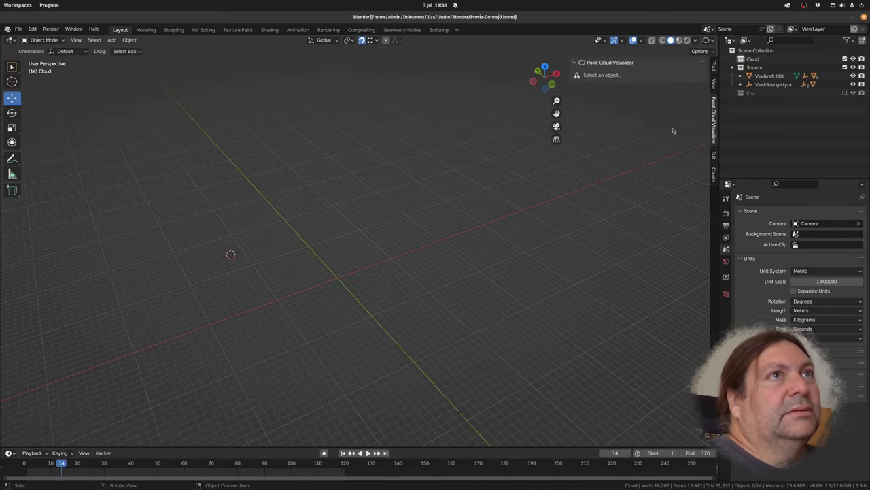
Make the Cloud collection active and start adding a new object to it.
middle_click_drag(517, 312, 418, 319)
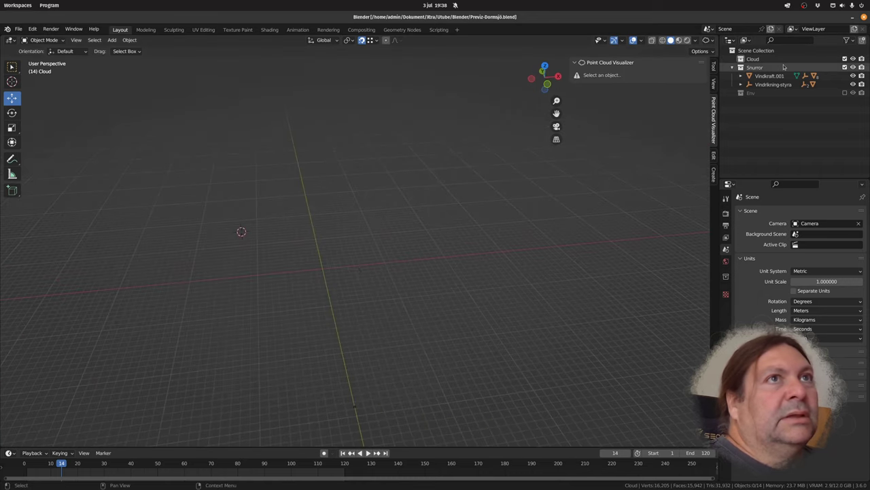
left_click(754, 59)
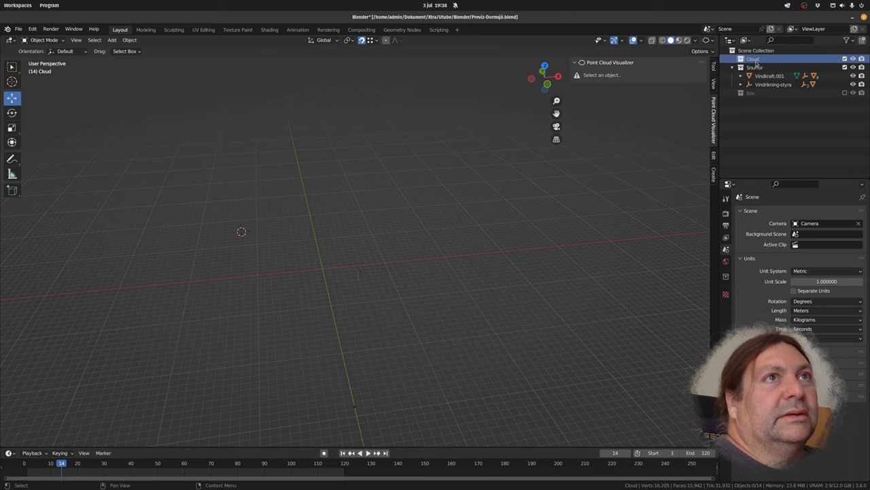
key("shift+a")
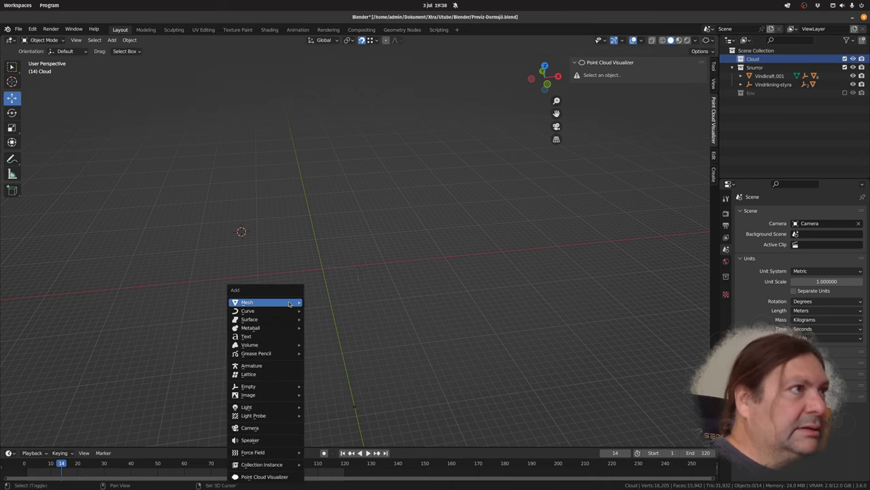
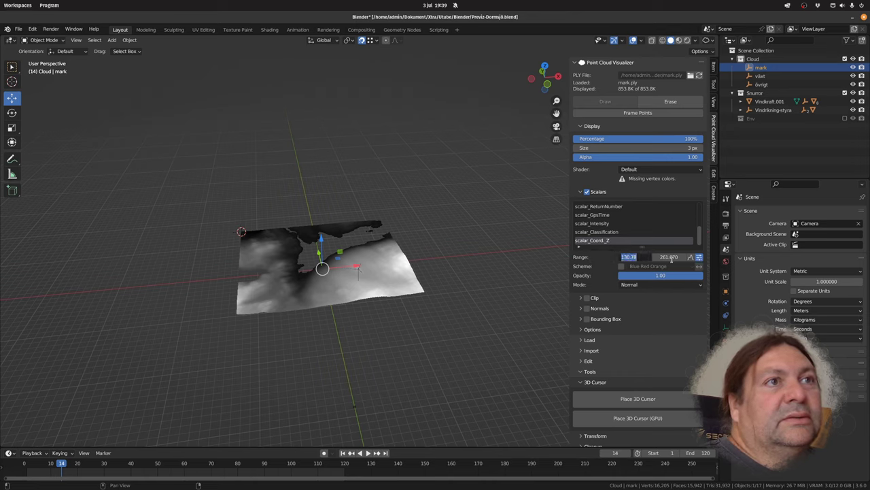
Enable a colour scheme for the mark cloud's scalar_Coord._Z display and set it to Blue Green Red.
left_click(622, 267)
left_click(646, 268)
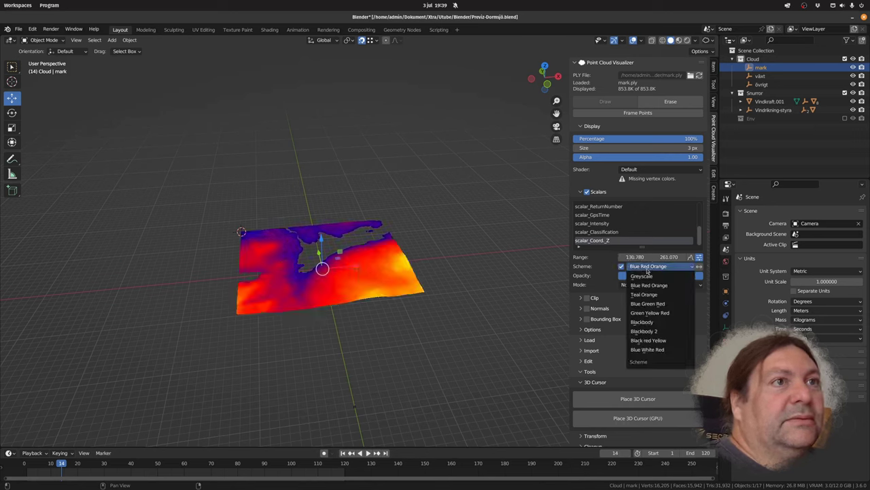
left_click(661, 304)
middle_click_drag(416, 314, 445, 318)
scroll(446, 317, "up", 2)
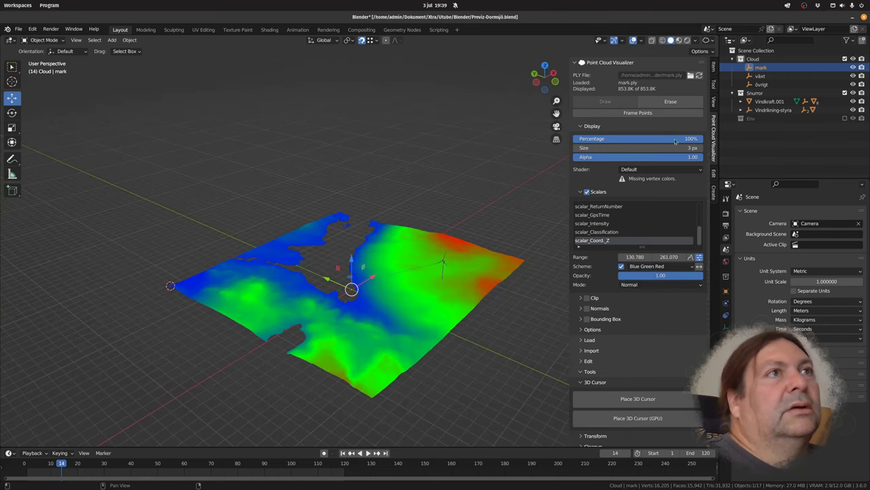
Load växt.ply from the Blender folder onto the växt empty in the Cloud collection.
left_click(725, 76)
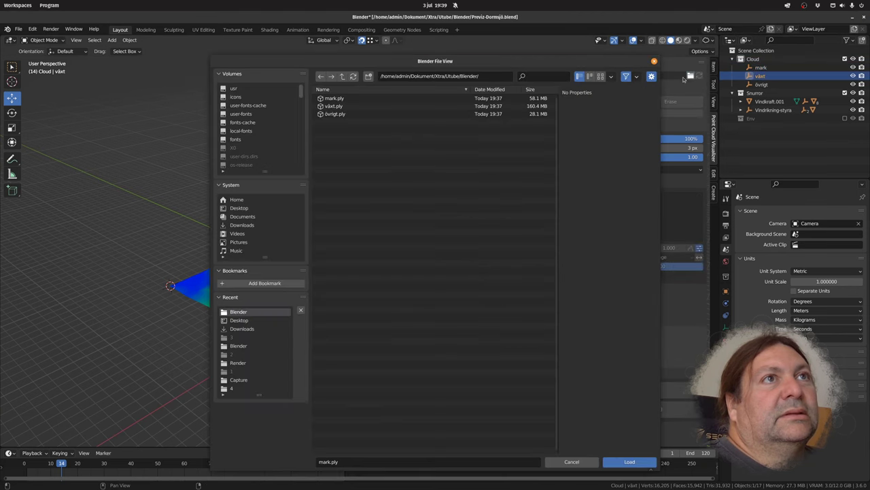
left_click(690, 76)
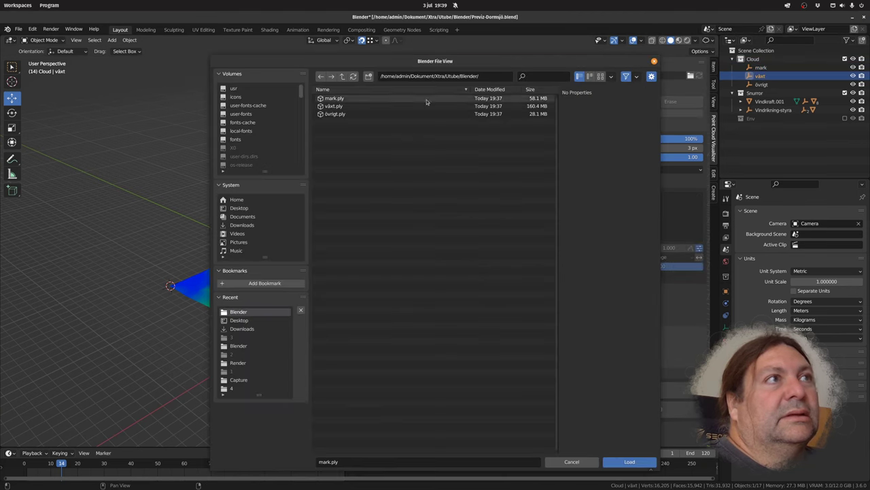
double_click(374, 106)
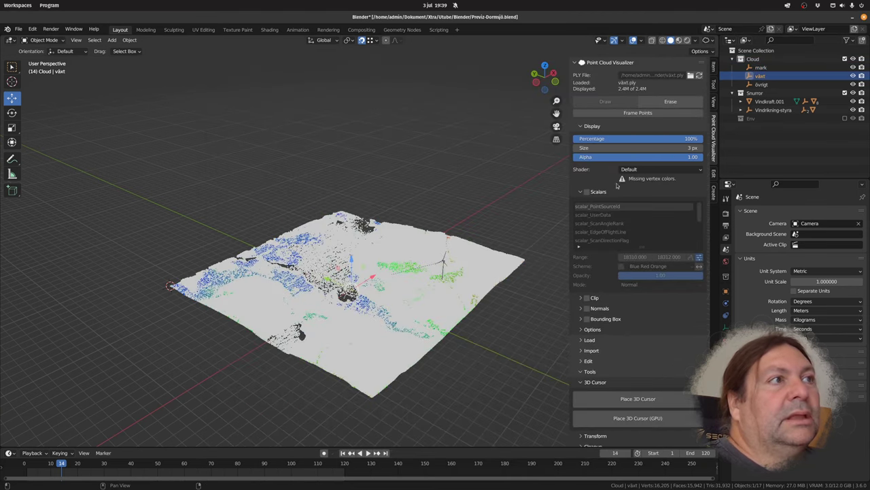
Display the växt cloud by scalar_C2M_signed_distances with the Blue Red Orange colour scheme enabled.
scroll(629, 228, "down", 3)
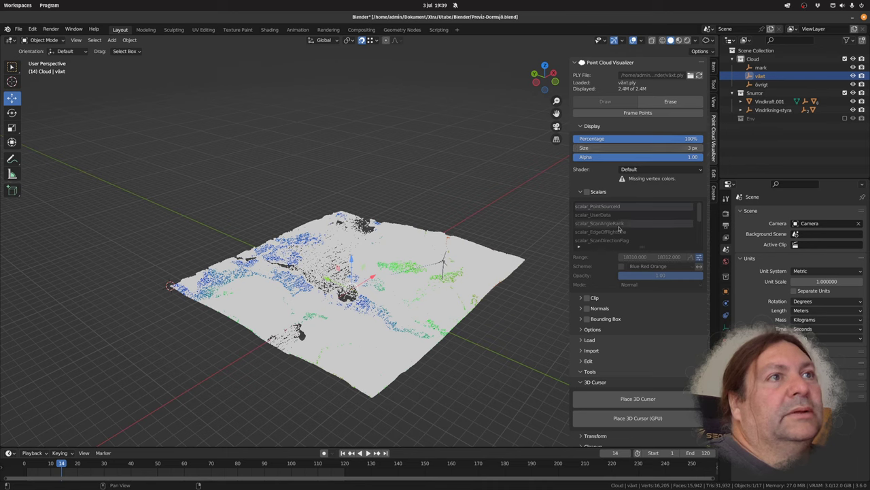
scroll(619, 236, "down", 2)
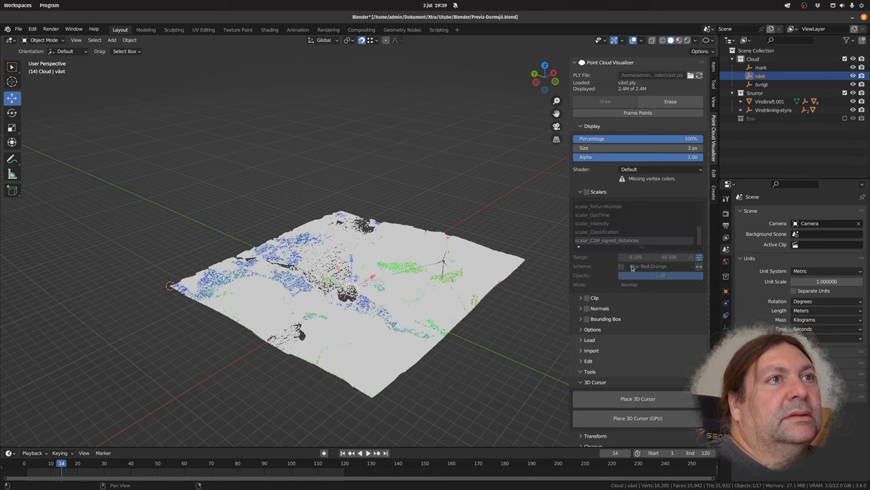
left_click(587, 192)
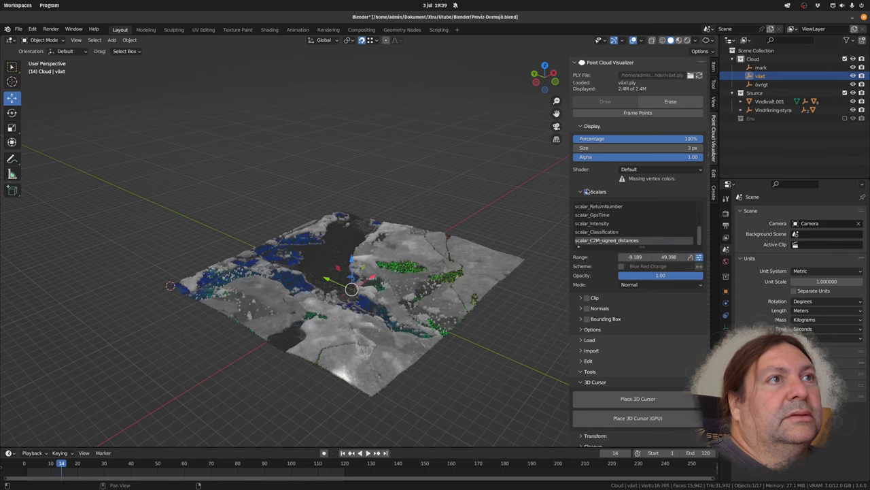
left_click(622, 267)
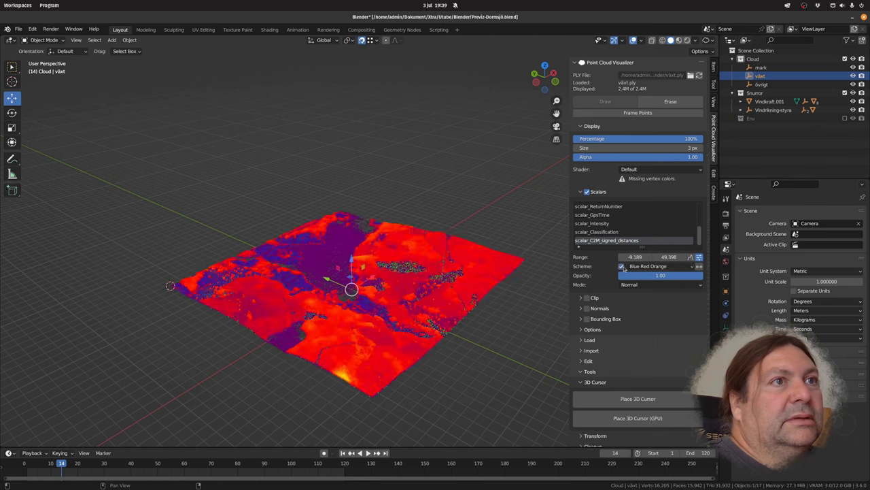
left_click(639, 268)
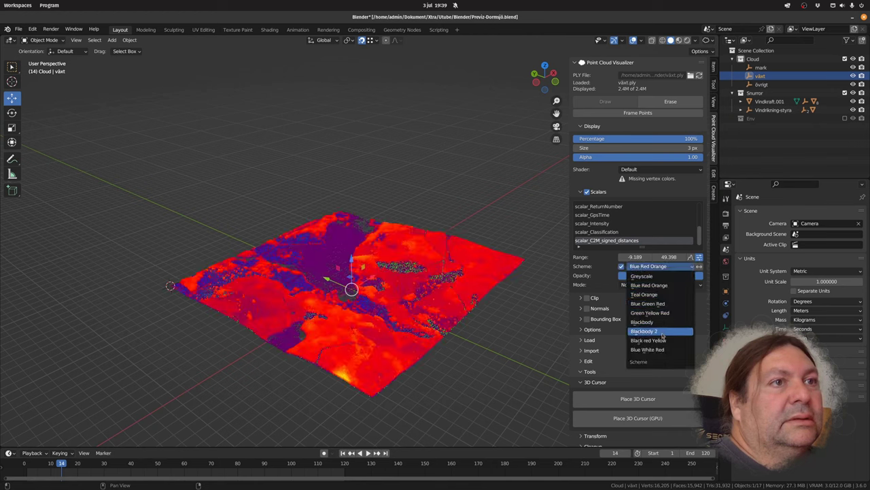
left_click(652, 285)
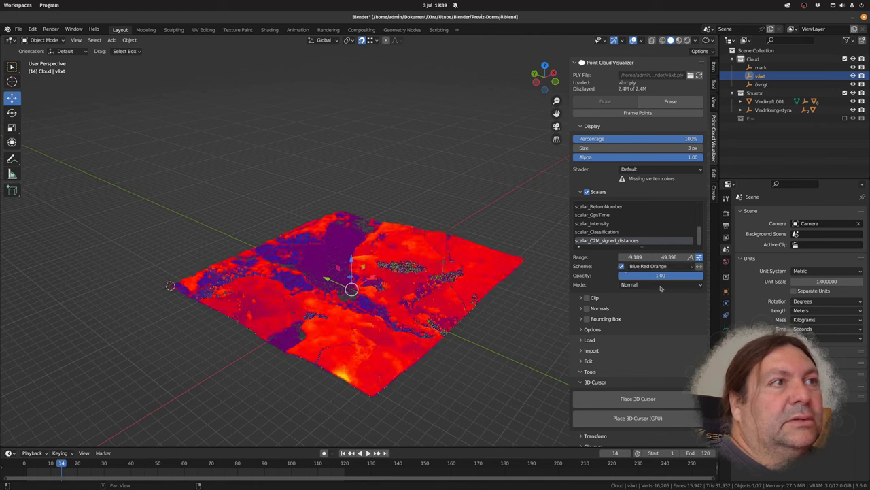
Inspect the växt cloud's colouring and set its colour scheme to Blue Green Red.
middle_click_drag(529, 290, 461, 295)
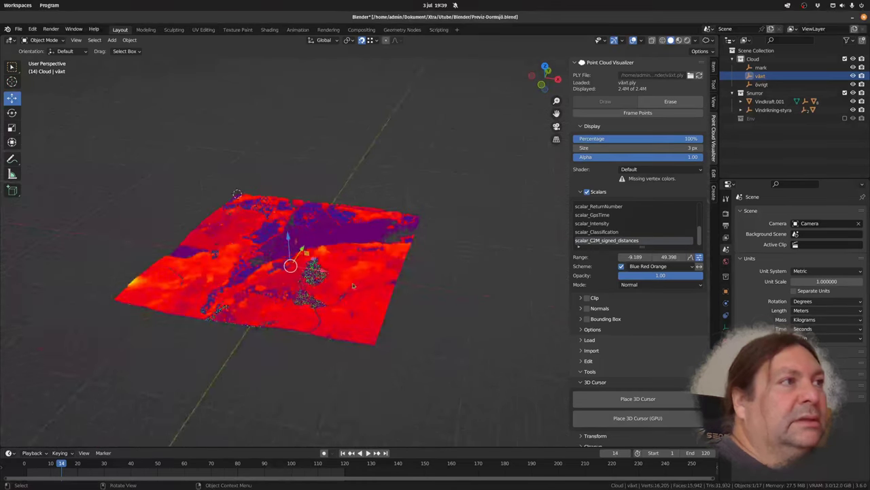
scroll(352, 283, "up", 6)
scroll(358, 284, "down", 3)
middle_click_drag(358, 284, 412, 259)
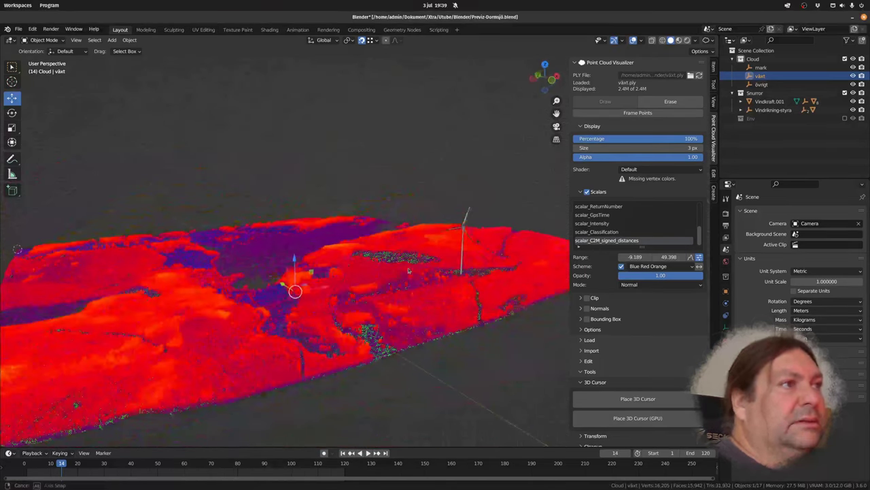
left_click(652, 267)
left_click(650, 303)
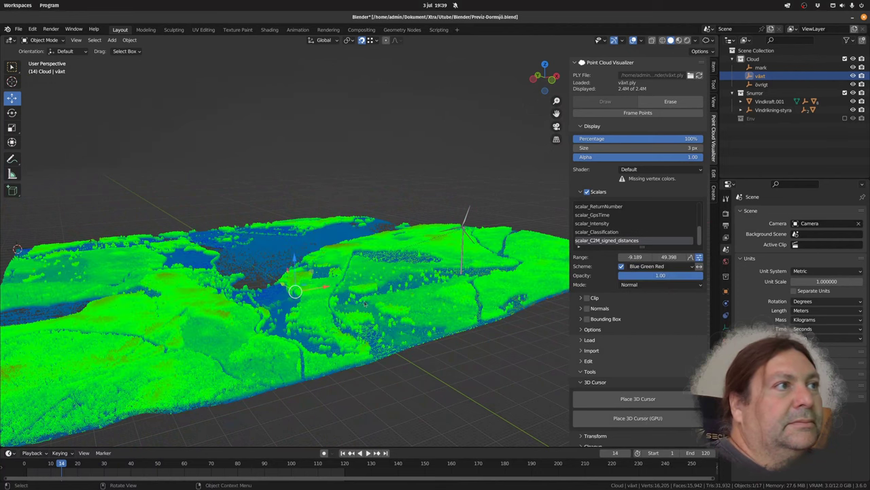
middle_click_drag(366, 304, 369, 357)
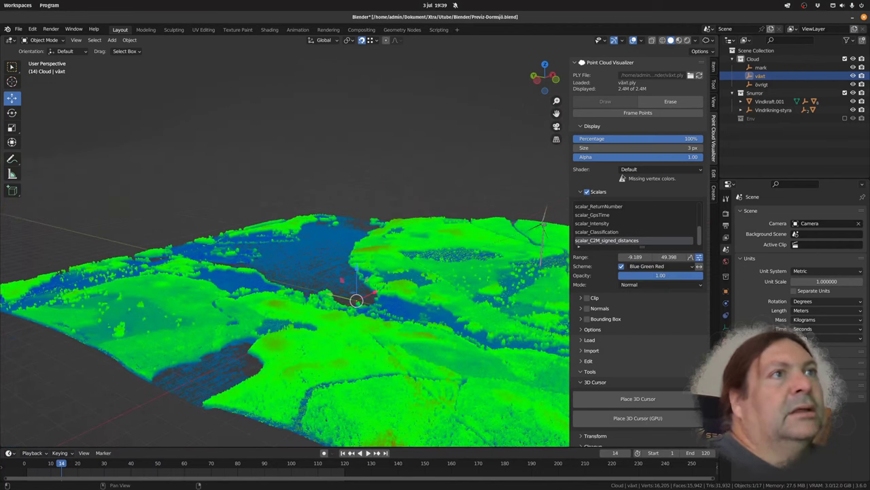
Load övrigt.ply from the Blender folder onto the övrigt empty in the Cloud collection.
left_click(773, 85)
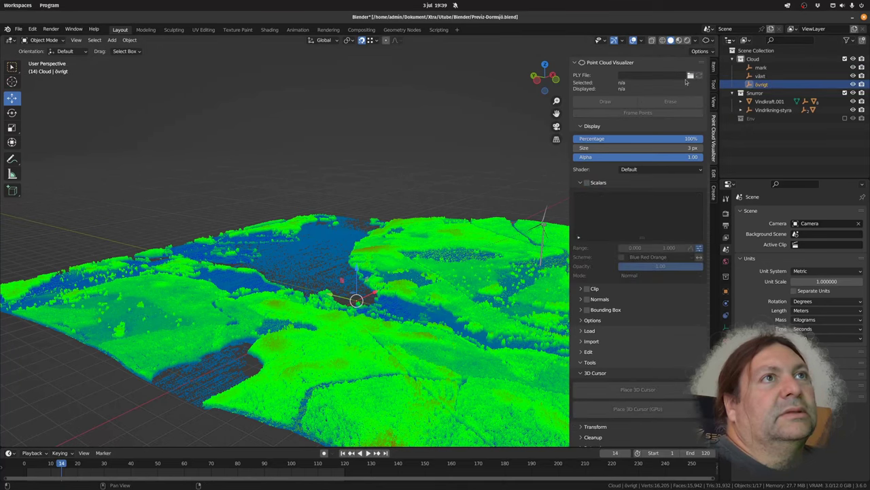
left_click(692, 75)
double_click(345, 116)
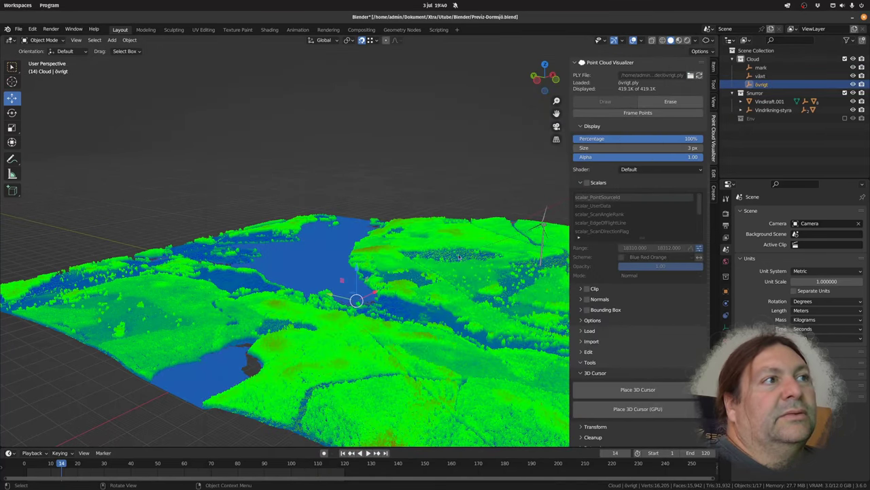
middle_click_drag(204, 265, 8, 265)
scroll(347, 314, "down", 3)
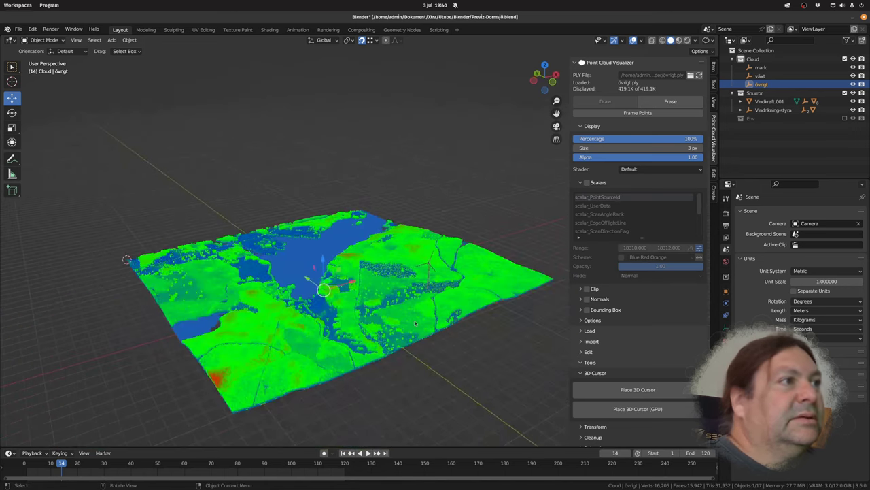
middle_click_drag(401, 323, 431, 322)
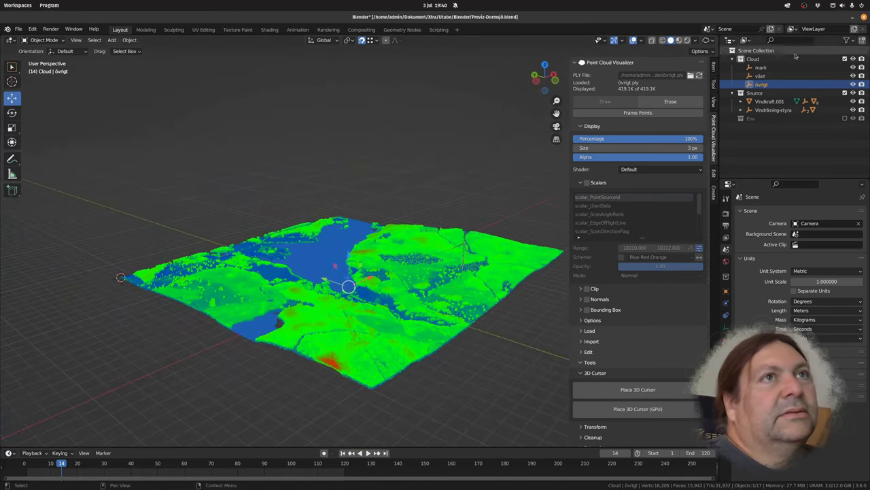
Set the växt cloud's scalar colour range from -1 to 40.
left_click(762, 75)
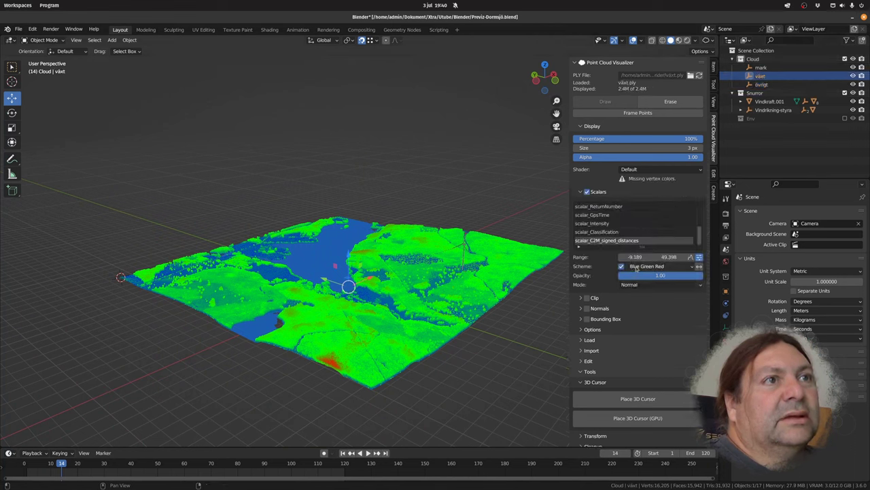
left_click(633, 257)
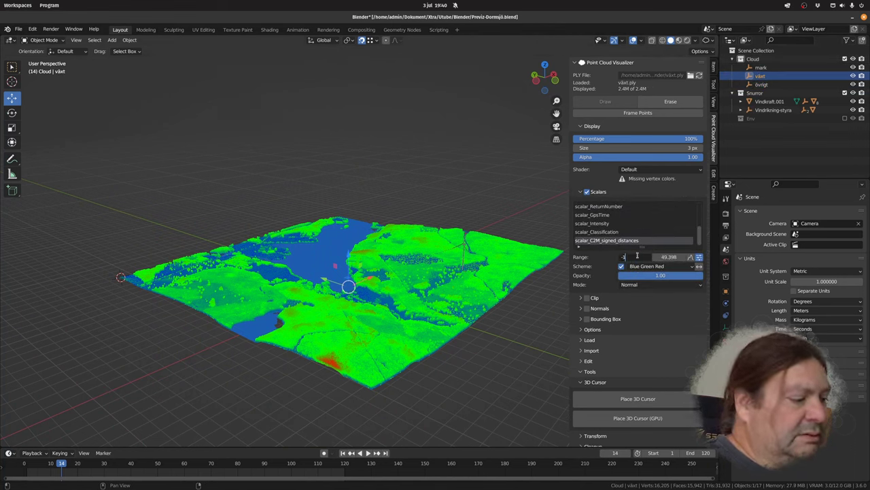
type("1")
key("Tab")
type("4")
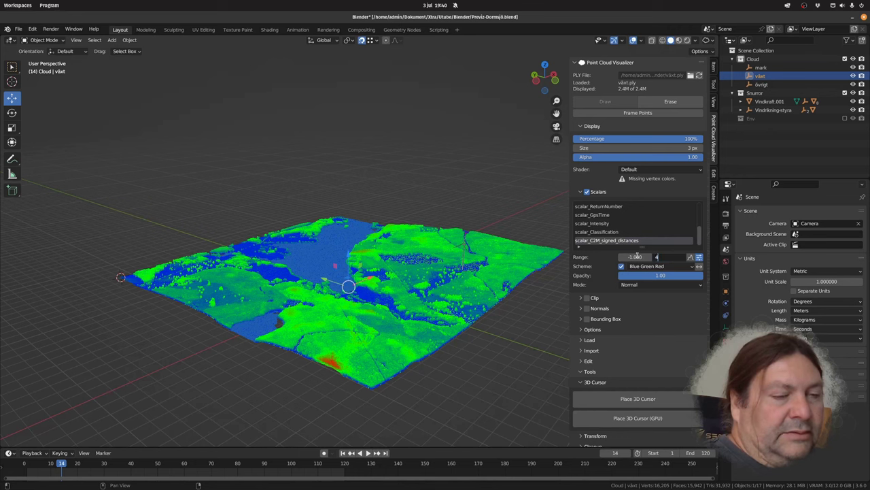
type("0")
key("Return")
mouse_move(490, 379)
middle_mouse_down()
mouse_move(455, 398)
mouse_move(479, 384)
middle_mouse_up()
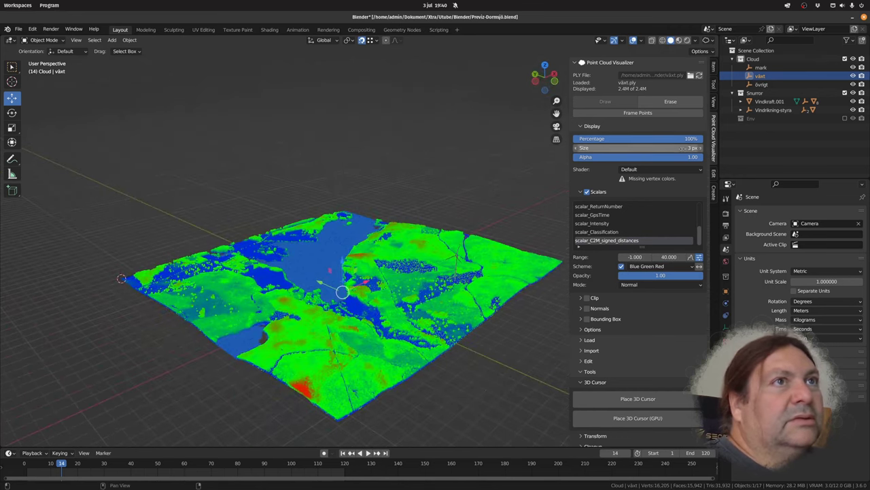
Set the displayed point size to 2 px for both the växt and mark clouds.
double_click(682, 148)
type("2")
key("Return")
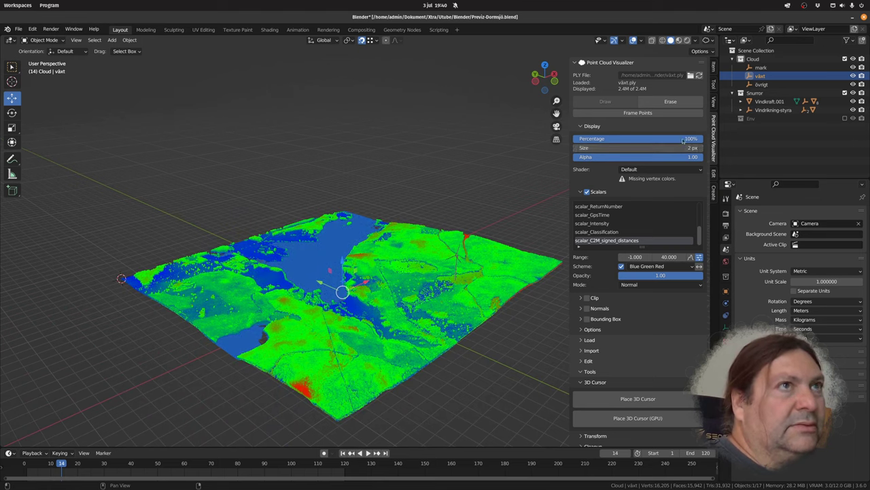
left_click(774, 68)
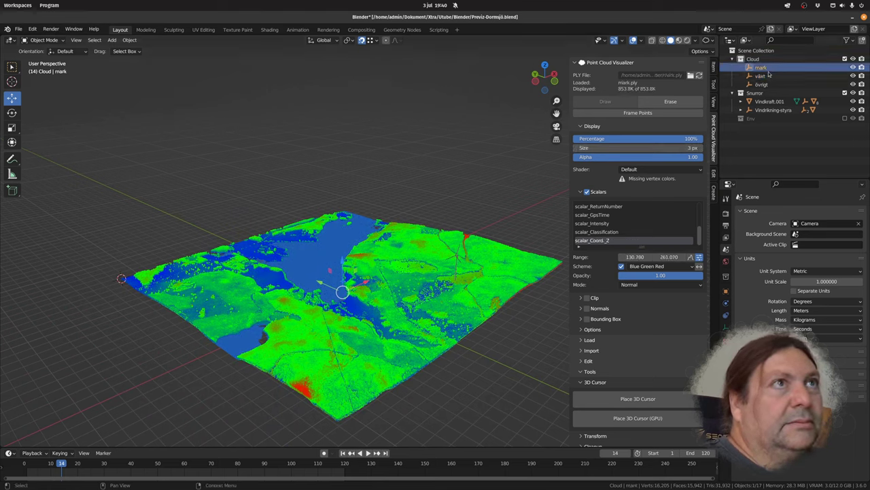
double_click(676, 148)
key("Return")
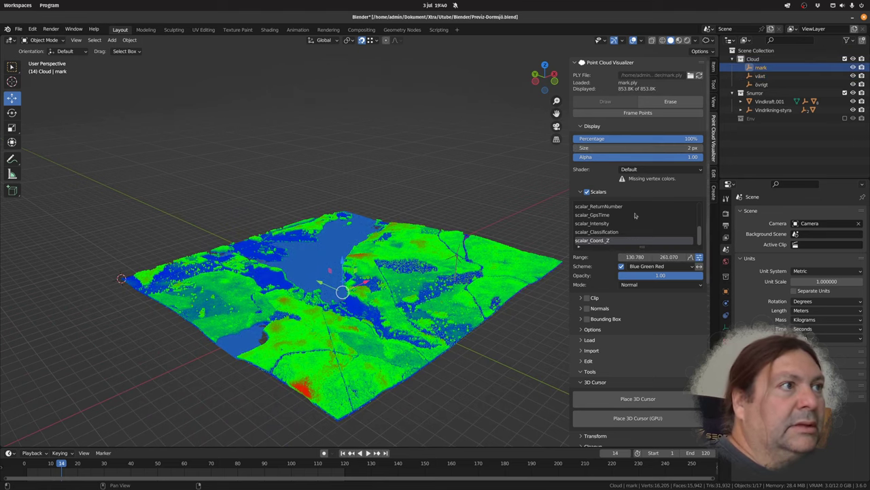
Hide the växt cloud in the viewport so the mark and övrigt clouds can be seen from above.
middle_click_drag(391, 380, 414, 346)
scroll(387, 355, "up", 6)
scroll(414, 347, "down", 10)
middle_click_drag(356, 326, 247, 388)
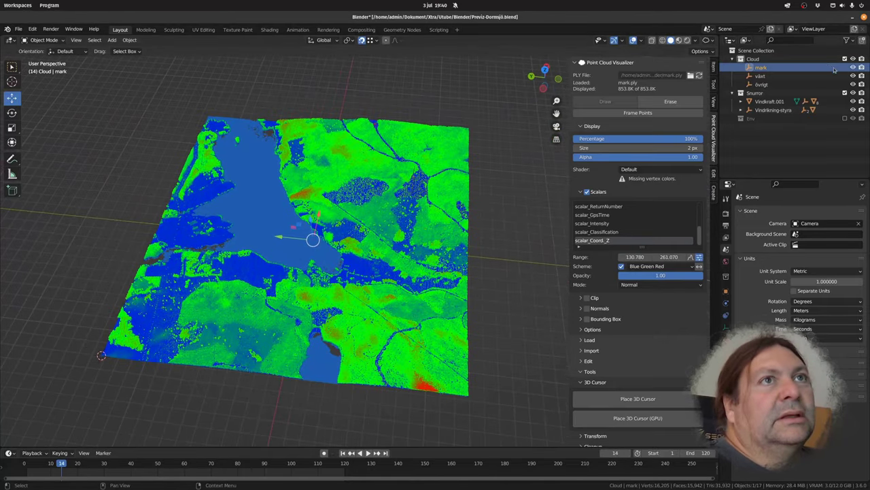
left_click(852, 76)
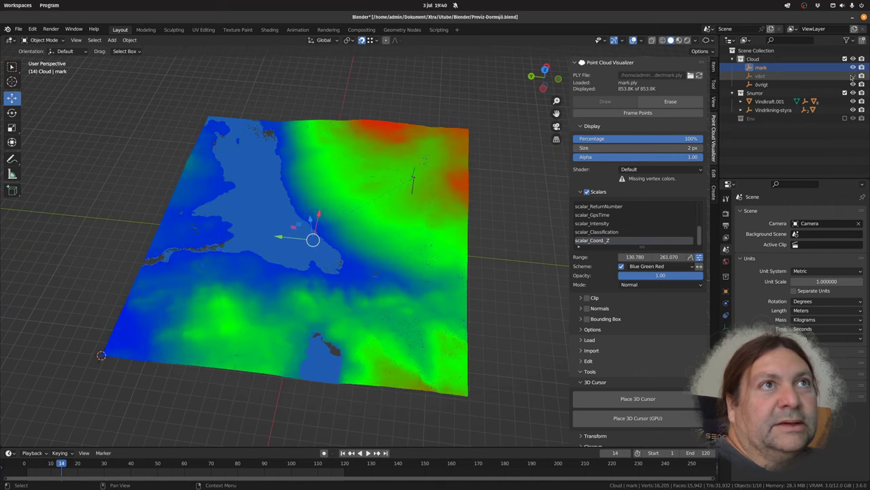
Place the 3D cursor with the GPU tool on the mark cloud's red high ground at the terrain's far edge, then exit the tool.
middle_click_drag(386, 264, 417, 285, "shift")
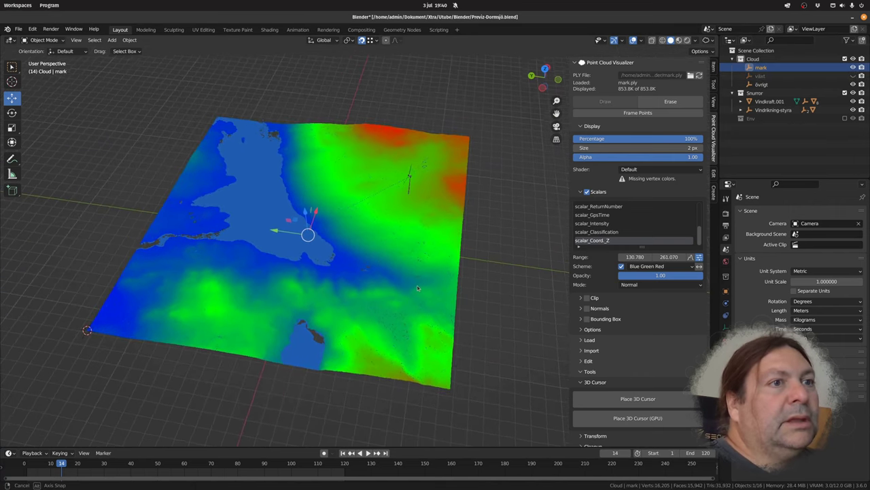
left_click(653, 418)
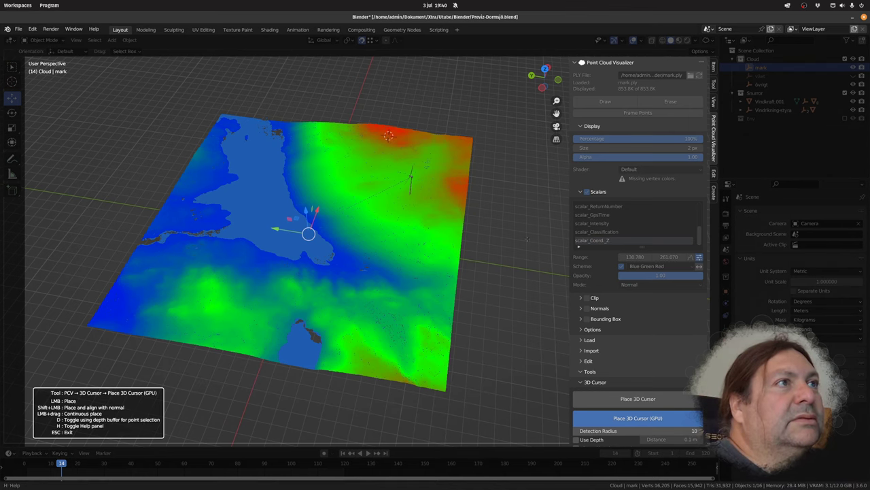
key("Escape")
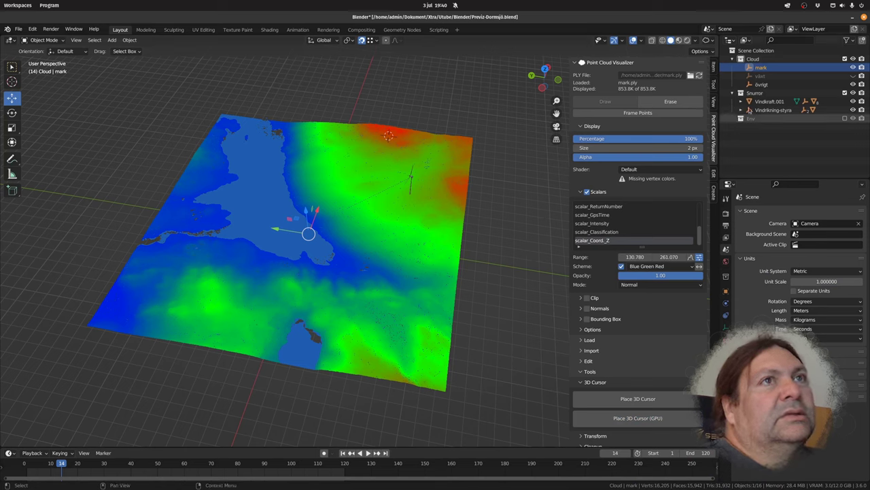
Snap the Vindkraft.001 wind turbine to the 3D cursor on the red high ground.
left_click(769, 101)
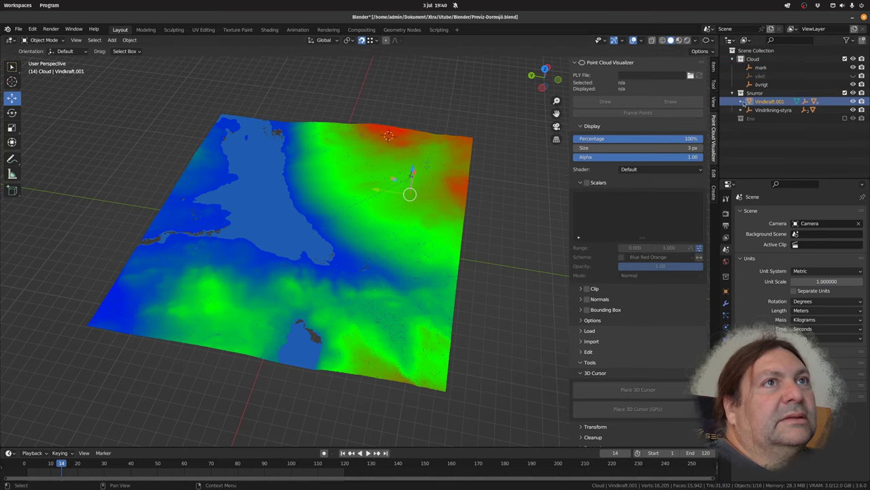
left_click(741, 101)
left_click(741, 101)
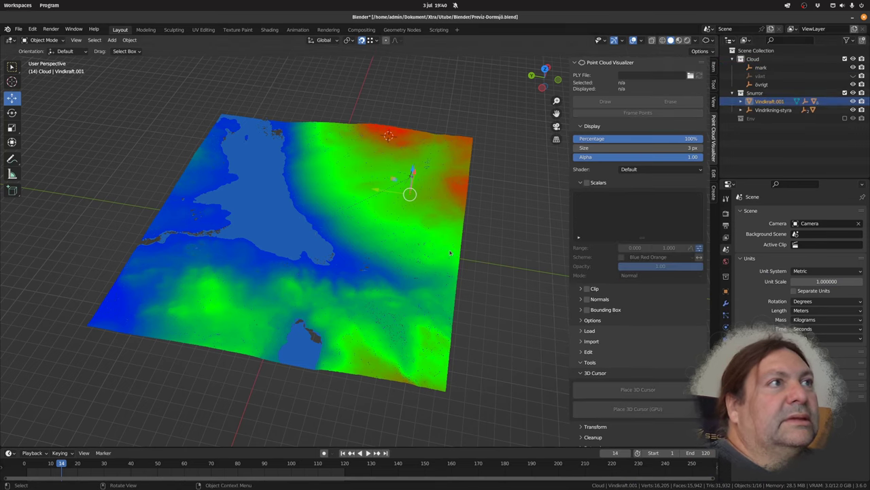
middle_click_drag(428, 299, 467, 256)
scroll(392, 260, "up", 8)
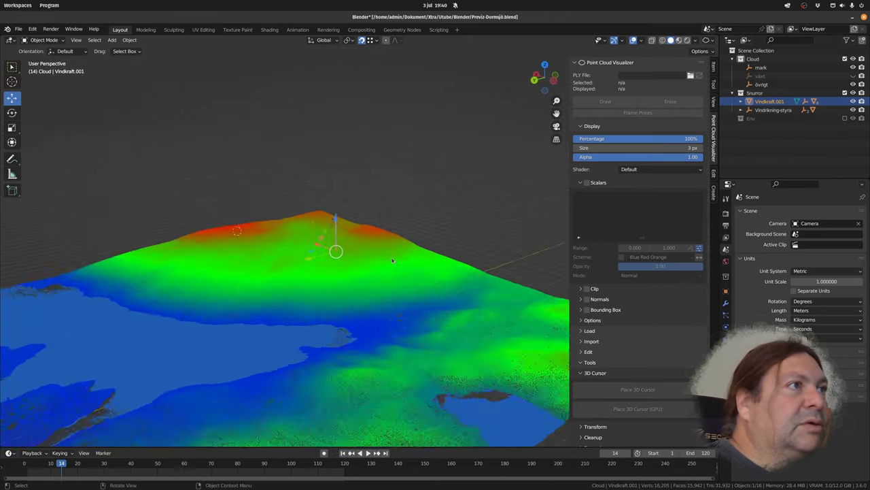
scroll(391, 261, "down", 8)
middle_click_drag(421, 230, 372, 261)
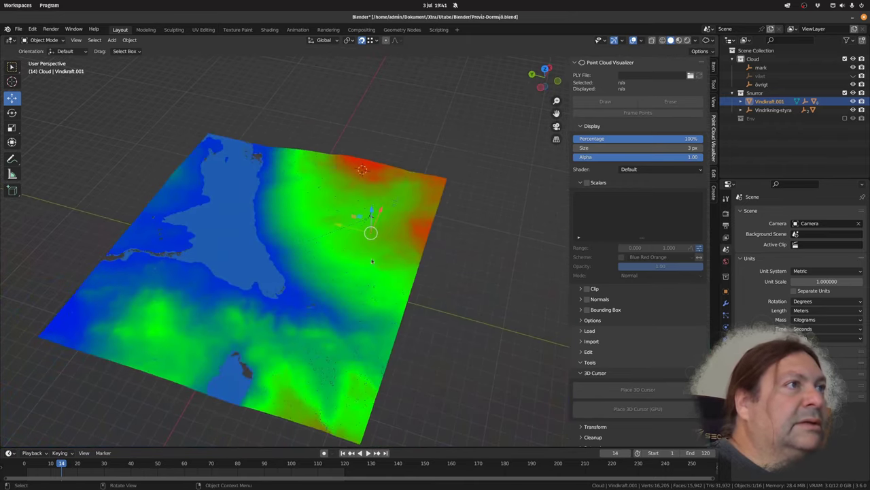
key("shift+s")
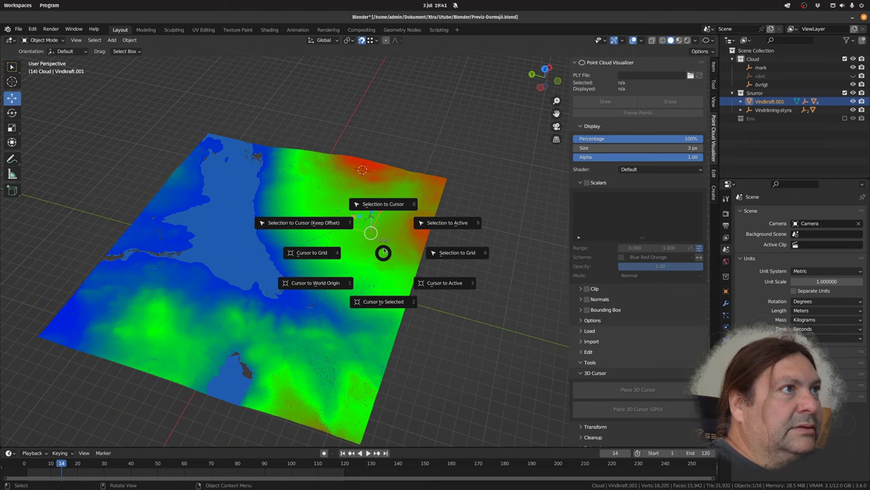
left_click(389, 203)
middle_click_drag(455, 288, 437, 295)
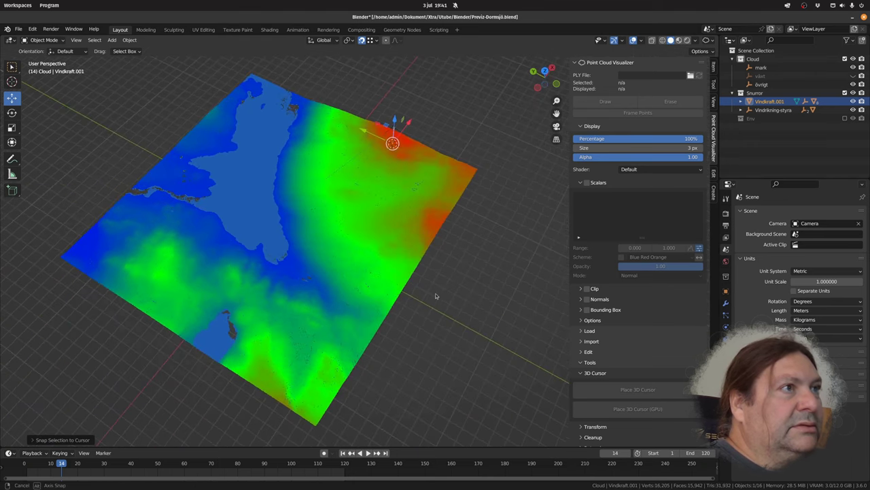
Select the Vindrikning-styra controller and split the 3D viewport, with a top view beside a perspective view of the turbine on the terrain.
left_click(779, 110)
middle_click_drag(425, 354, 296, 281, "shift")
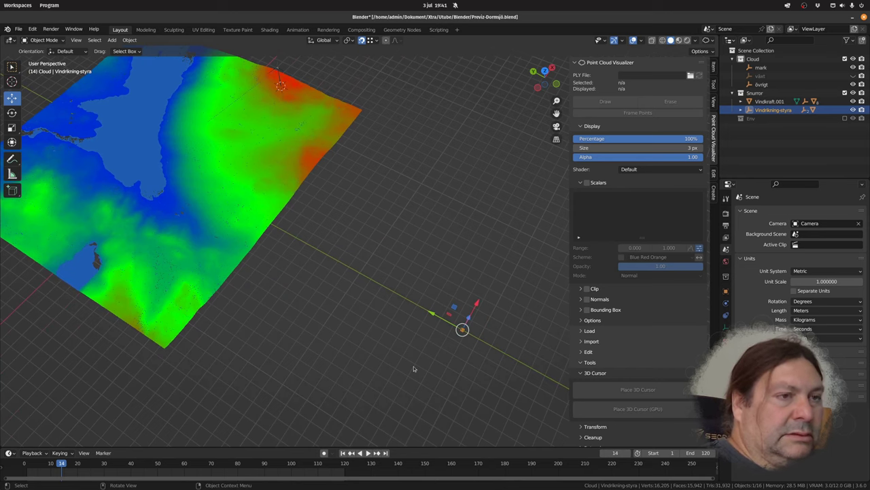
key("KP_7")
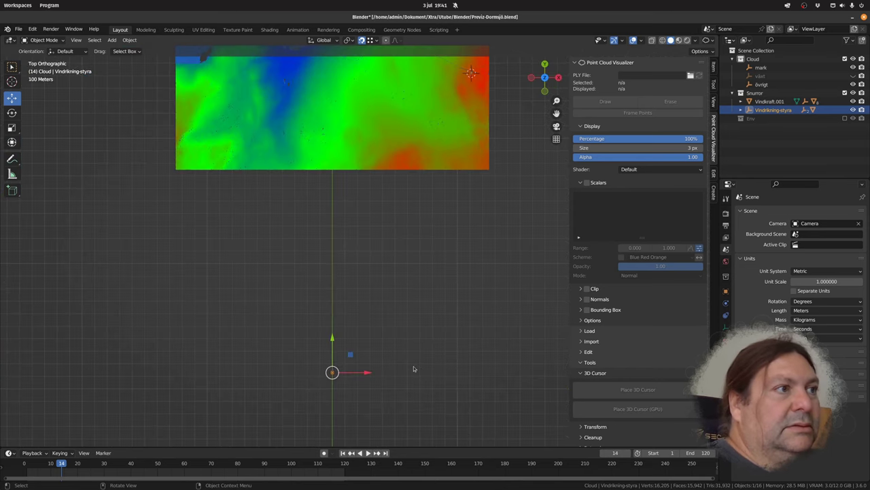
scroll(413, 367, "up", 4)
middle_click_drag(414, 366, 315, 222, "shift")
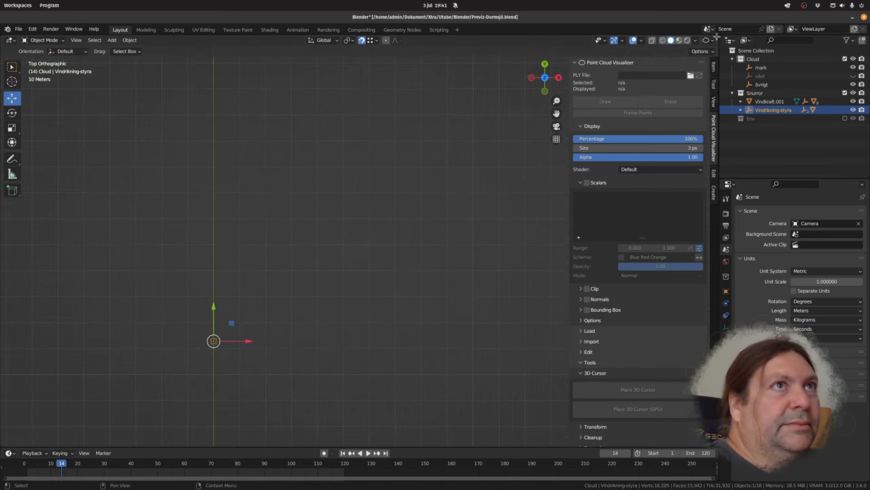
left_click_drag(717, 38, 443, 85)
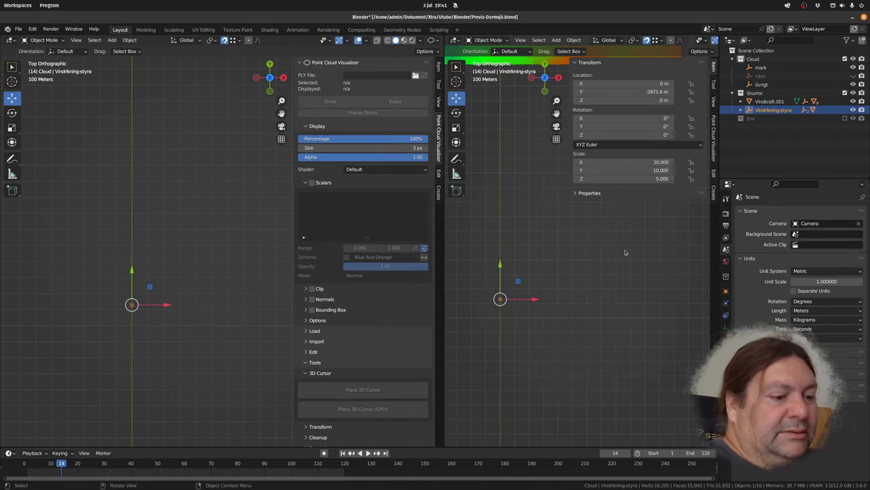
key("KP_0")
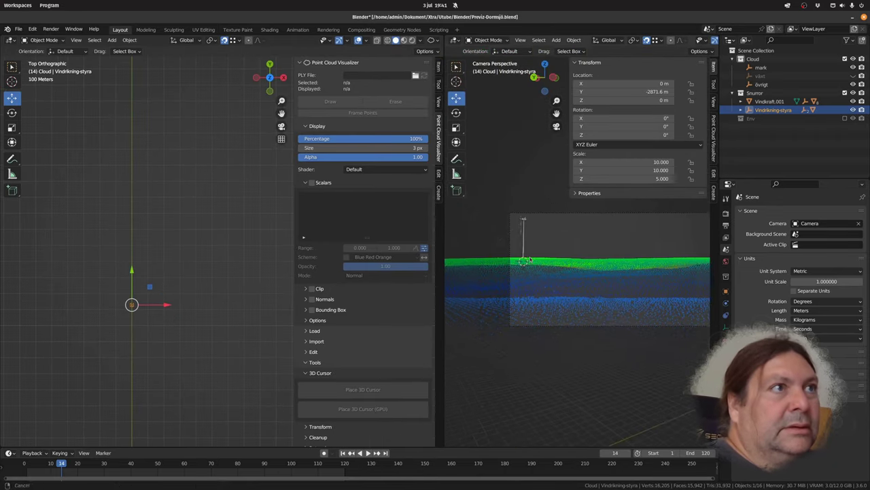
middle_click_drag(488, 215, 586, 297)
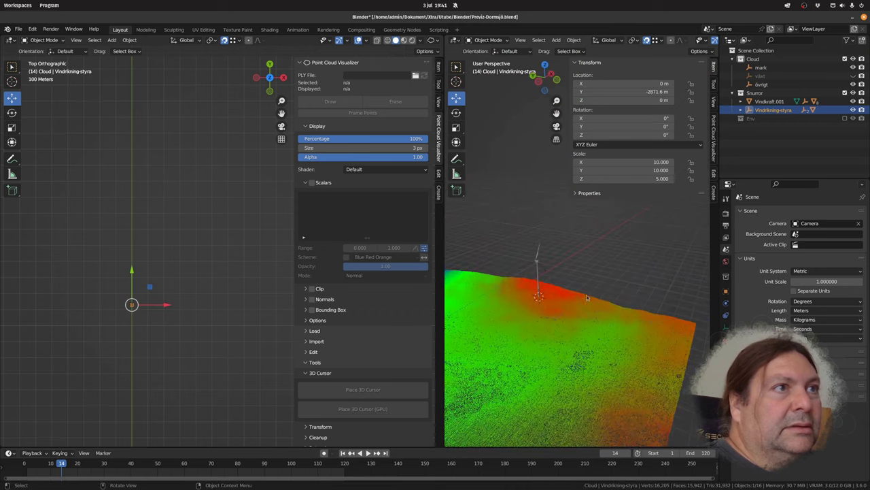
scroll(108, 314, "up", 4)
Move the wind-direction handle to the north-east of the square marked N in the top view.
middle_click_drag(109, 355, 209, 302, "shift")
scroll(209, 304, "up", 3)
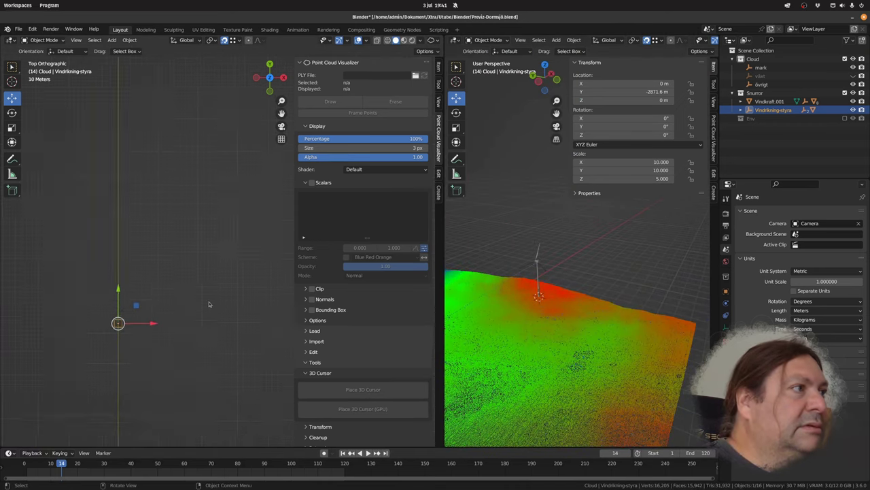
left_click(90, 343)
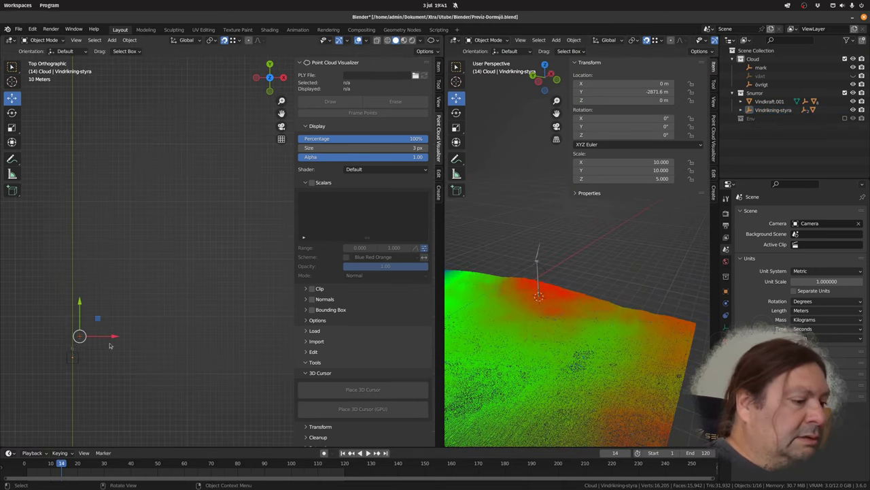
key("g")
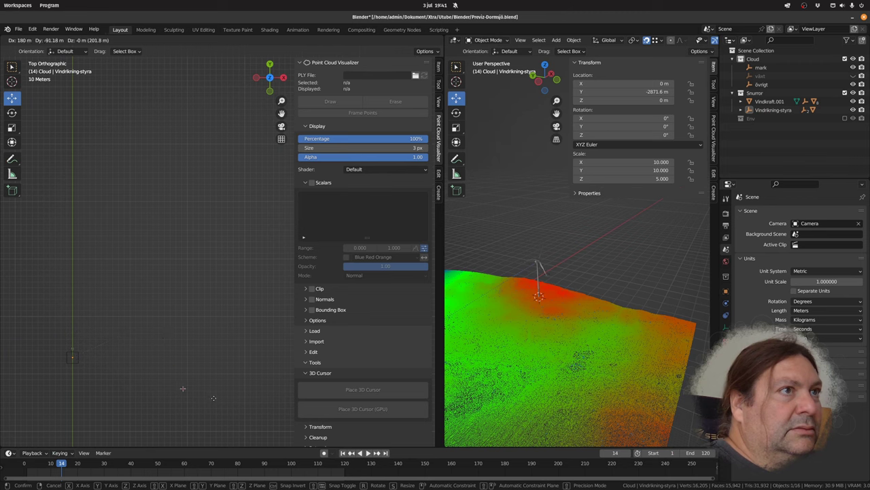
left_click(93, 366)
scroll(91, 359, "up", 2)
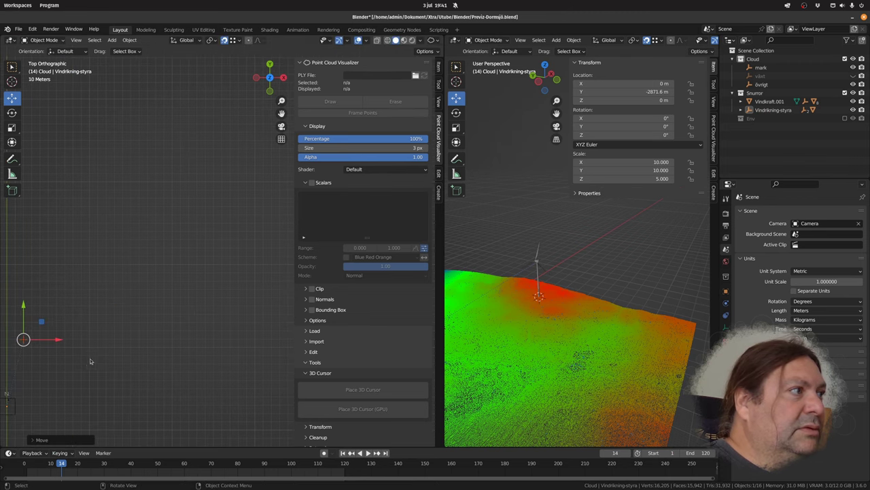
middle_click_drag(90, 359, 278, 254, "shift")
scroll(269, 265, "up", 2)
key("g")
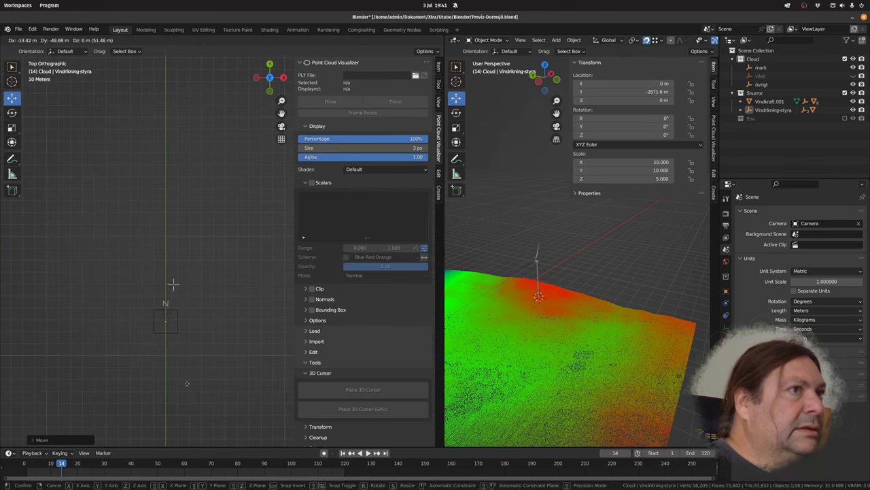
left_click(216, 264)
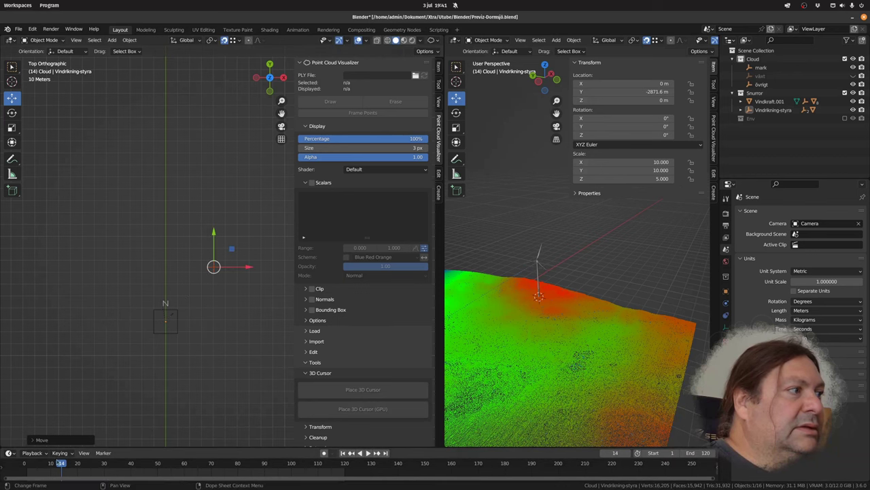
Go to frame 83 and move the wind-direction handle to the south-west of the square marked N.
left_click_drag(60, 463, 246, 463)
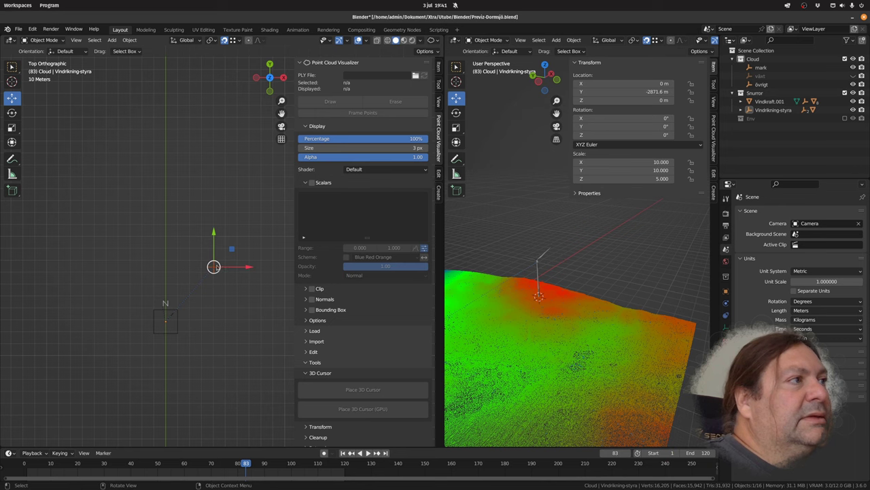
key("g")
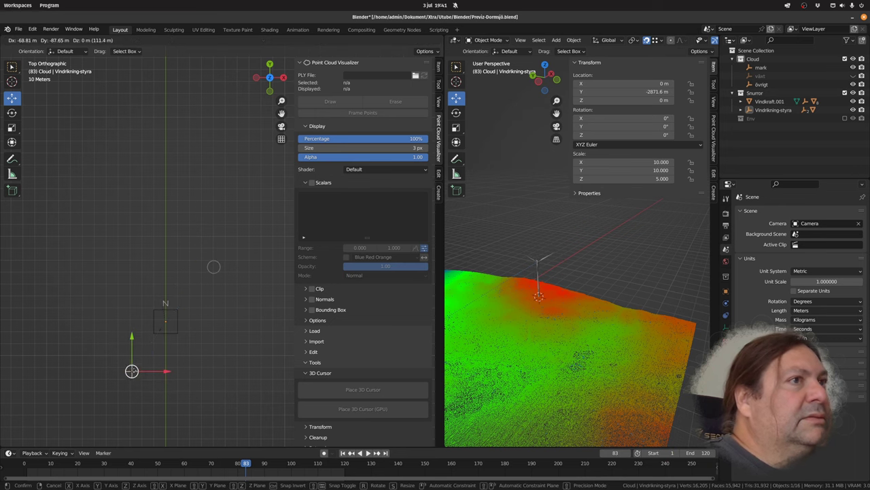
left_click_drag(132, 371, 132, 371)
Merge the two 3D viewports back into a single top view.
middle_click_drag(595, 279, 591, 289)
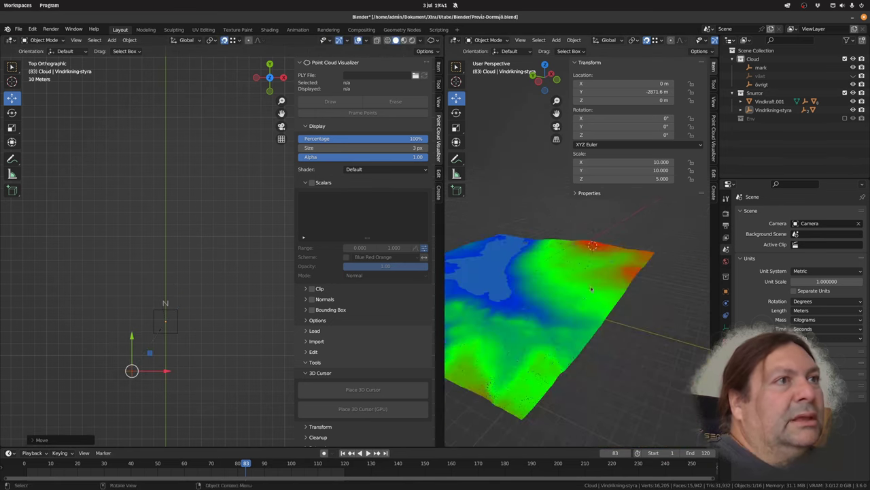
left_click_drag(441, 38, 534, 102)
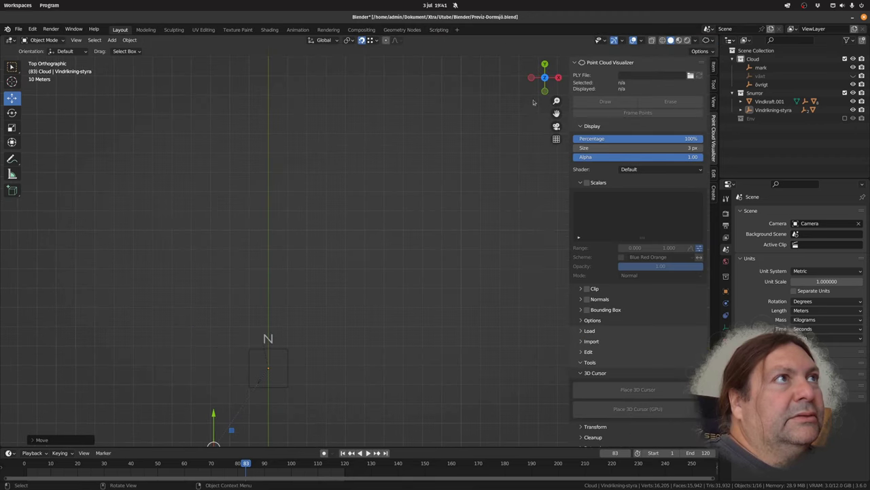
middle_click_drag(410, 263, 412, 295, "shift")
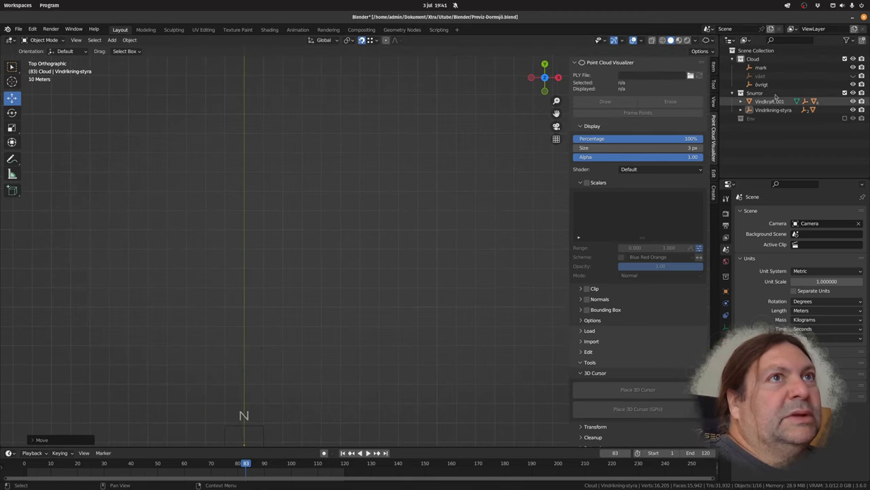
Select the mark cloud, check the view clipping settings, and bring the whole terrain back into perspective view.
left_click(760, 68)
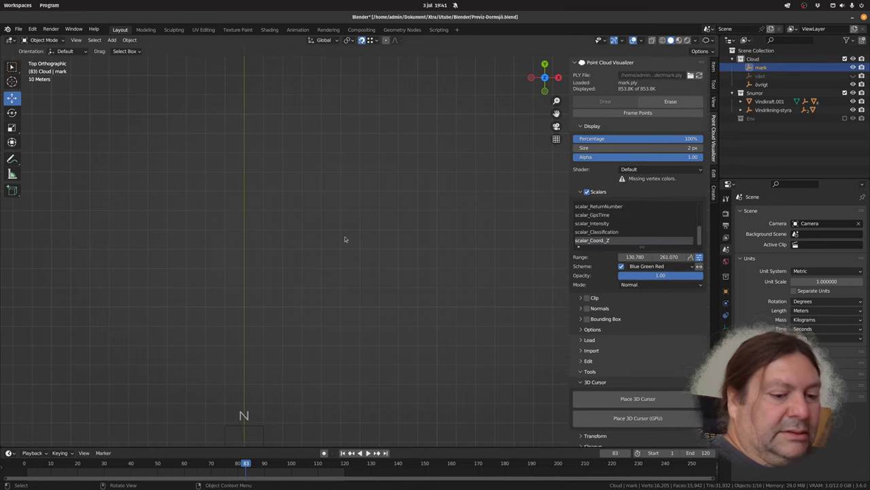
key("KP_Decimal")
middle_click_drag(378, 283, 418, 261)
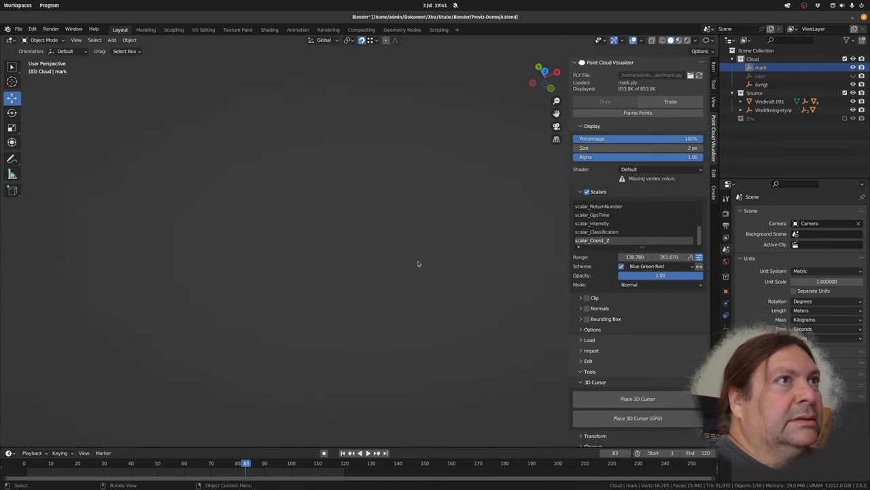
left_click(714, 101)
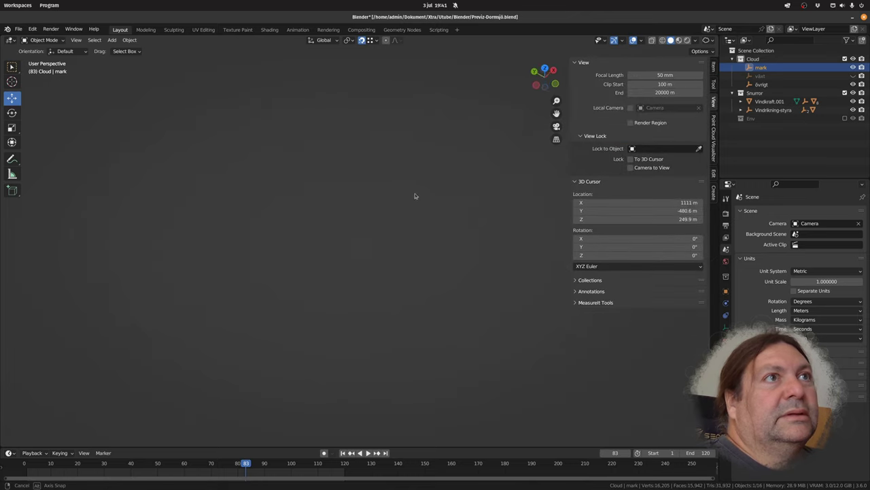
left_click(767, 84)
left_click(760, 68)
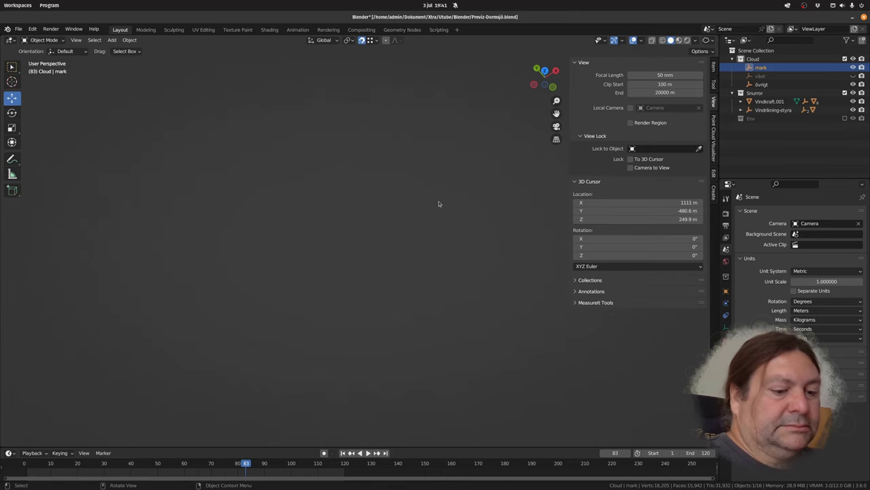
scroll(439, 204, "down", 10)
middle_click_drag(363, 300, 391, 250)
middle_click_drag(380, 178, 382, 285, "shift")
scroll(403, 221, "down", 18)
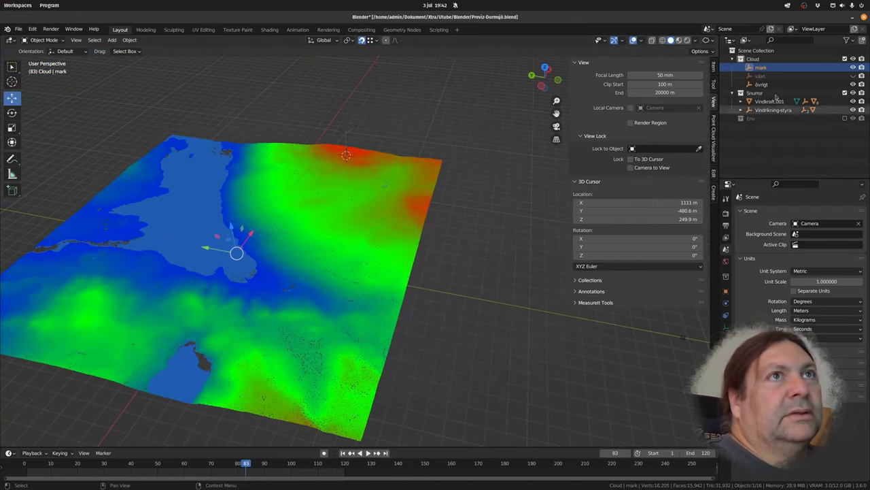
Place the 3D cursor with the GPU tool on the mark cloud's green-orange slope between the two red areas, then exit the tool.
left_click(713, 136)
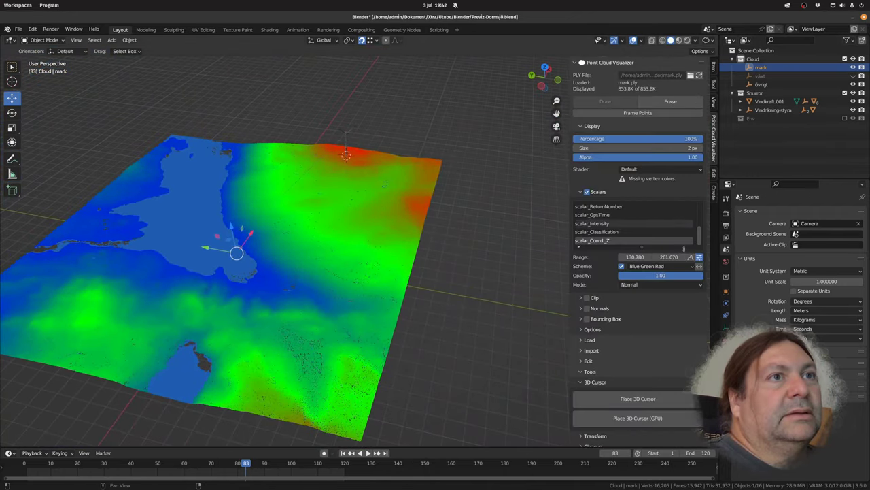
left_click(653, 418)
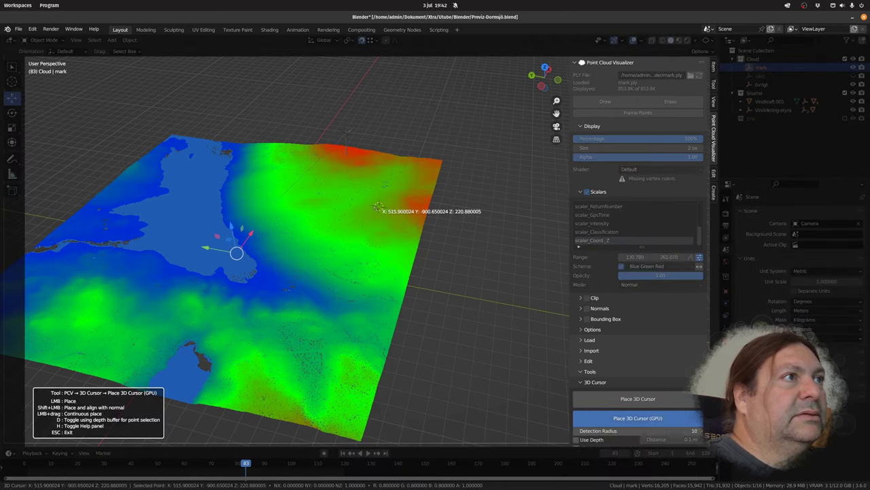
key("Escape")
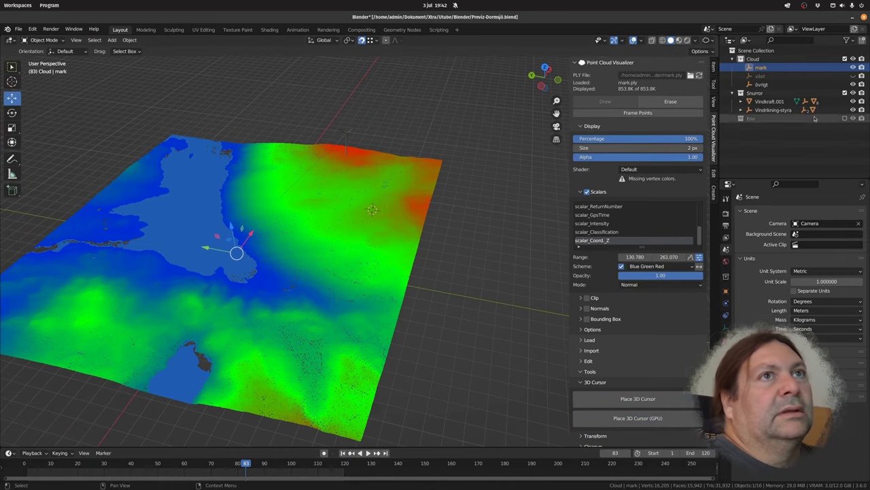
Duplicate the existing wind turbine with its whole hierarchy in top view and place the copy just south-east of the 3D cursor.
left_click(769, 101)
right_click(769, 102)
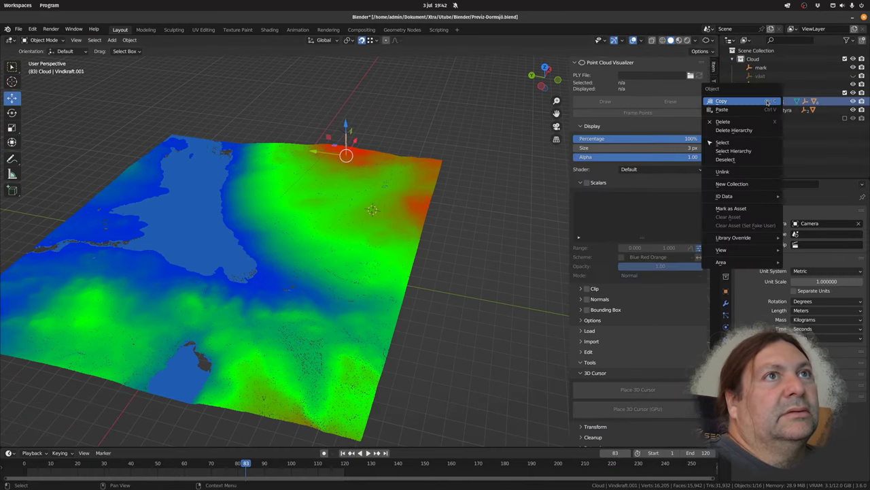
left_click(753, 150)
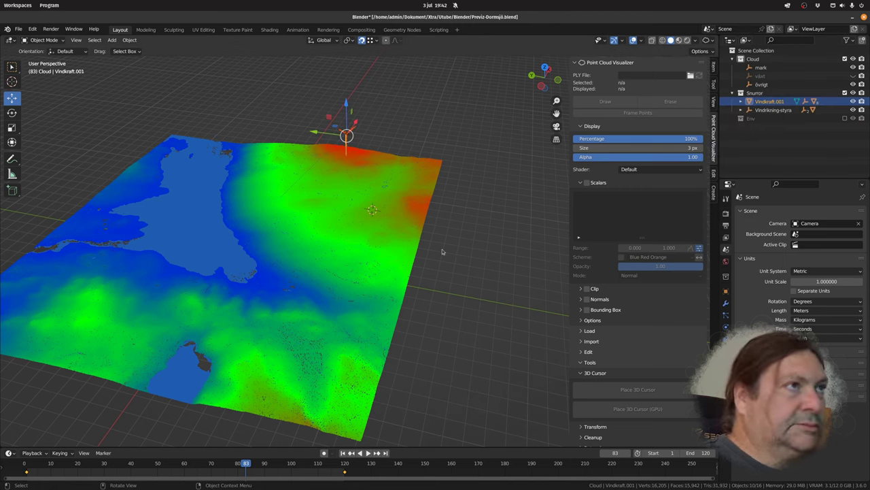
key("KP_7")
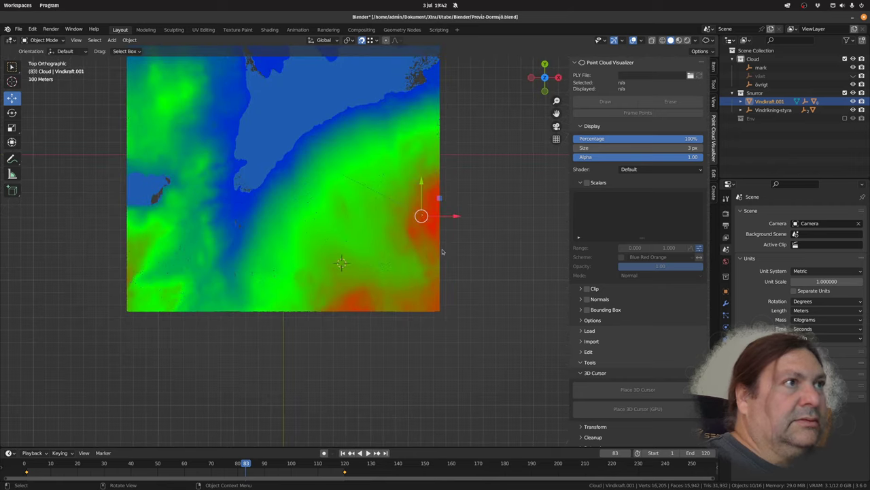
key("shift+d")
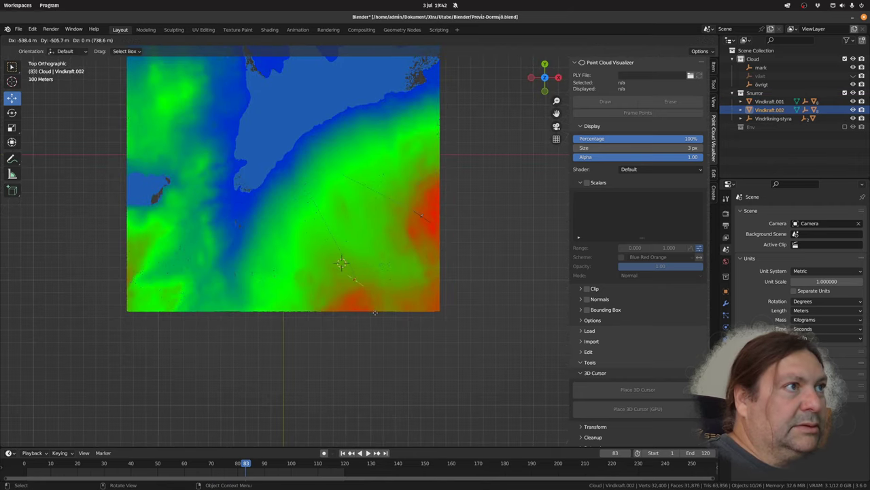
left_click(376, 315)
Select only the base object of the new turbine copy and snap it to the 3D cursor.
left_click(770, 102)
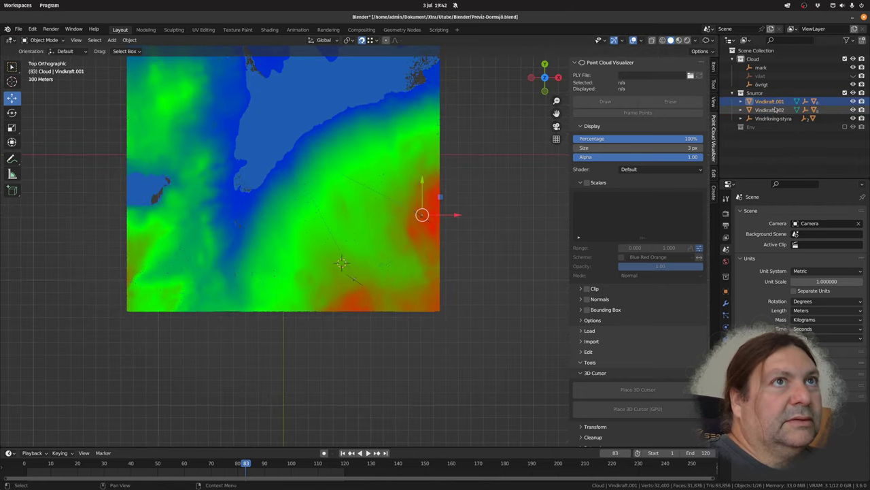
left_click(774, 110)
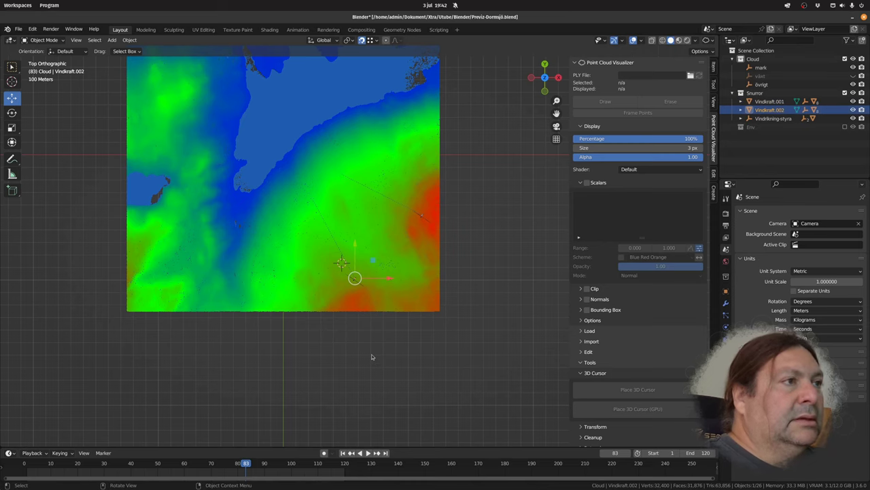
key("shift+s")
left_click(372, 305)
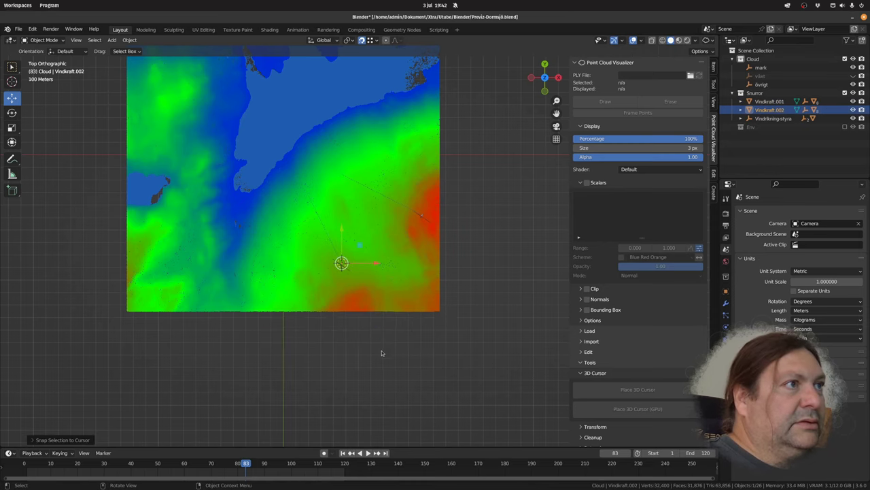
Place the 3D cursor with the GPU tool on the mark cloud's green slope between the lake and the eastern red area.
middle_click_drag(380, 352, 438, 323)
left_click(779, 67)
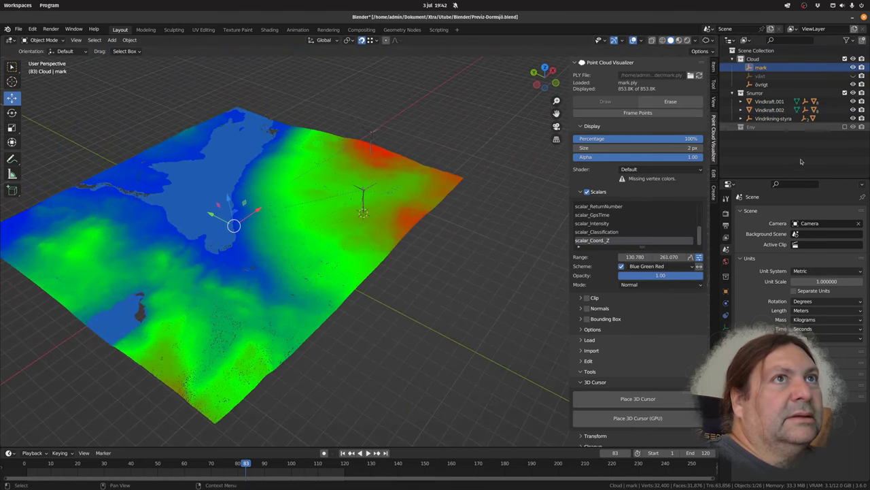
left_click(638, 417)
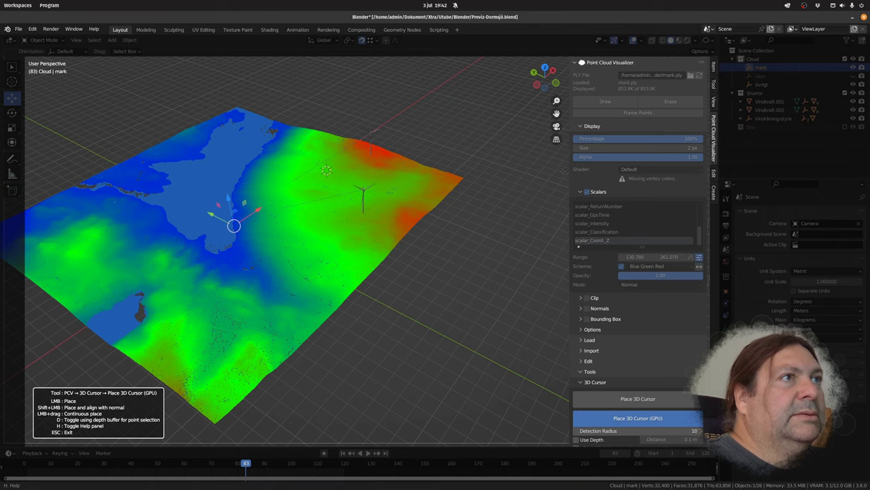
key("Escape")
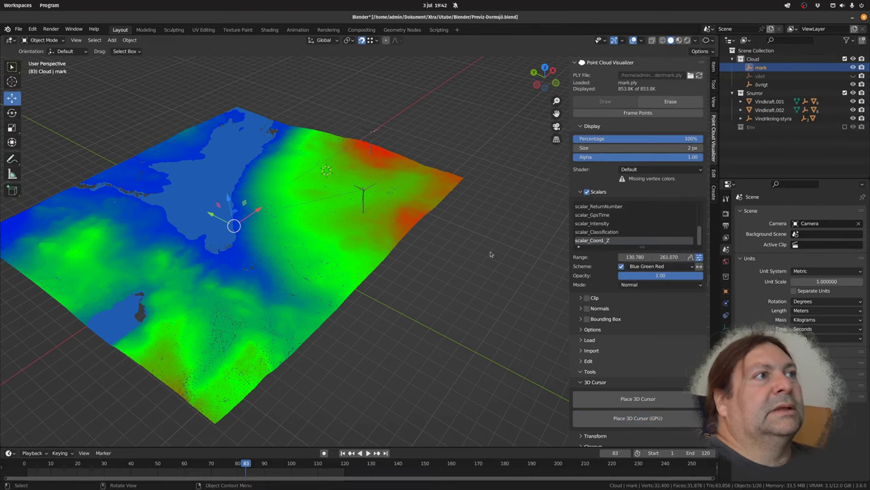
Duplicate the second turbine with its whole hierarchy and drop the copy near the terrain's eastern edge.
left_click(768, 110)
right_click(768, 110)
left_click(767, 110)
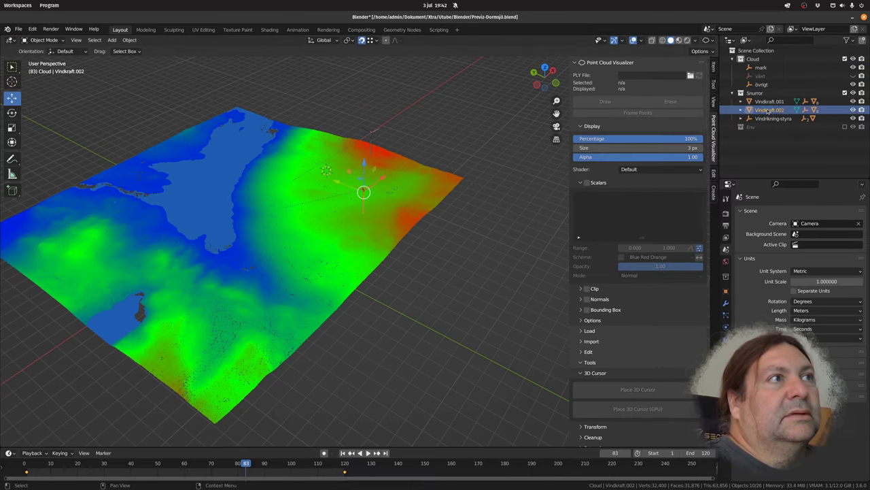
key("shift+d")
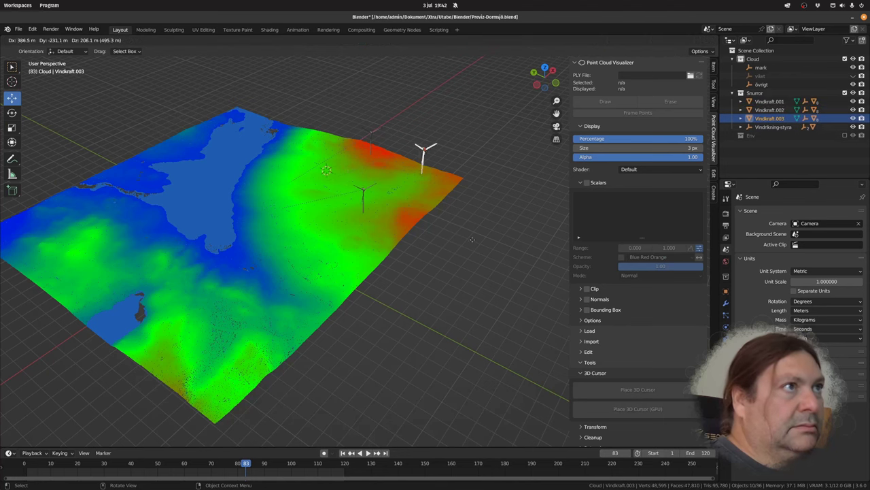
left_click(484, 226)
left_click(485, 227)
Select the base of the third turbine and snap it to the 3D cursor on the green slope.
left_click(447, 146)
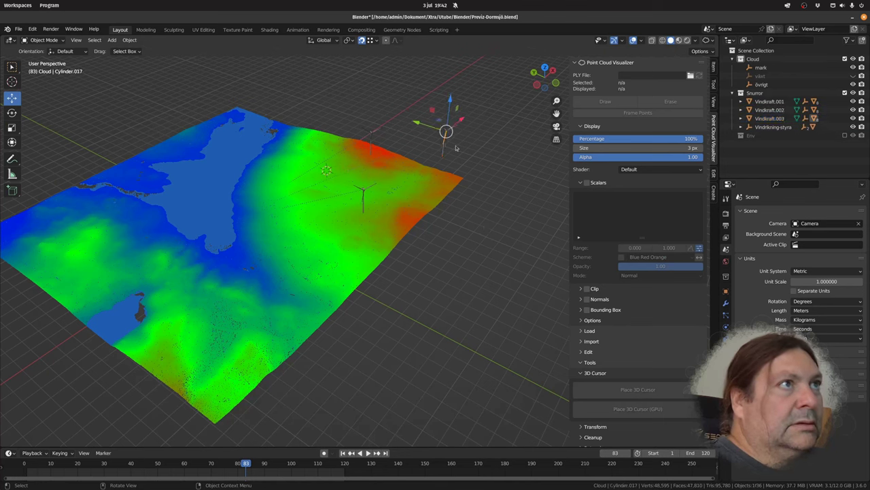
left_click(446, 155)
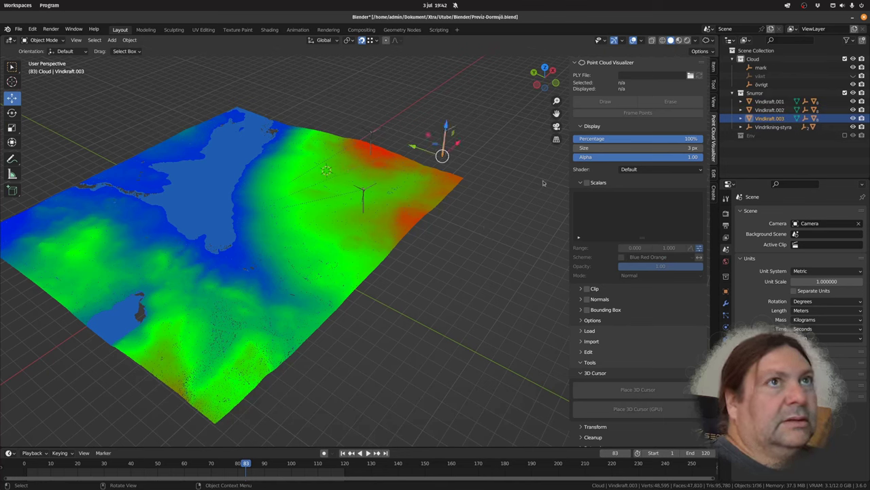
key("shift+s")
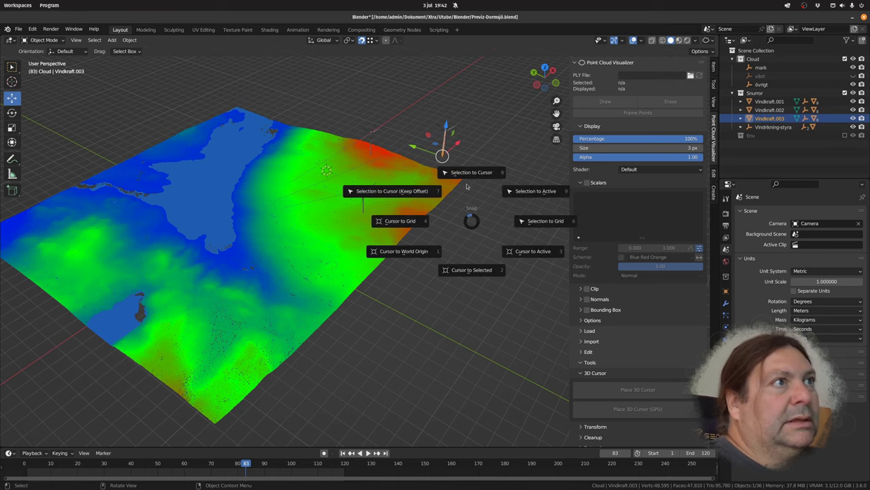
left_click(470, 174)
Inspect the three turbines on the terrain from the front and in perspective, play the animation, and scrub it to frame 27.
middle_click_drag(437, 274, 333, 210)
key("KP_1")
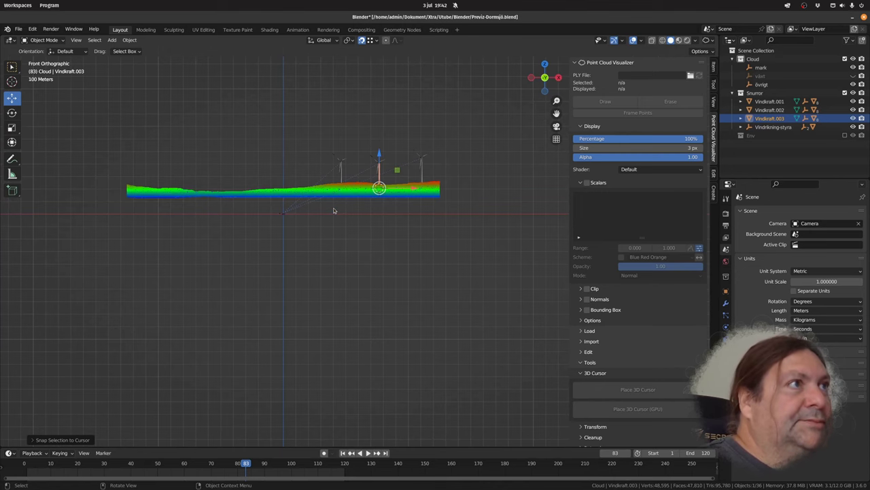
scroll(297, 209, "up", 4)
middle_click_drag(439, 188, 165, 254, "shift")
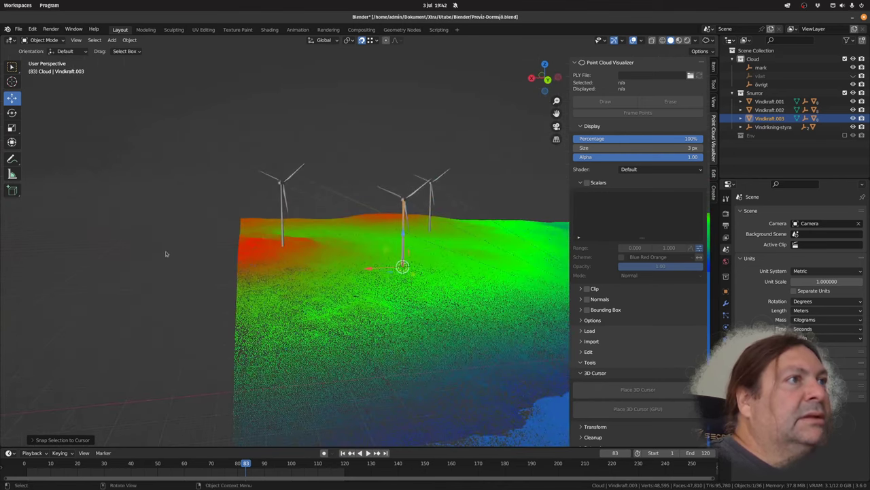
left_click(166, 254)
middle_click_drag(238, 296, 427, 277)
scroll(444, 300, "down", 3)
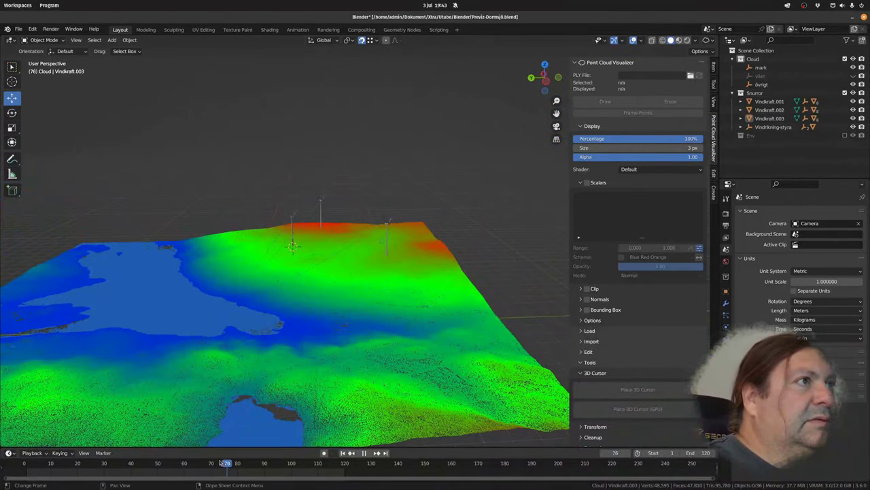
left_click_drag(25, 468, 83, 464)
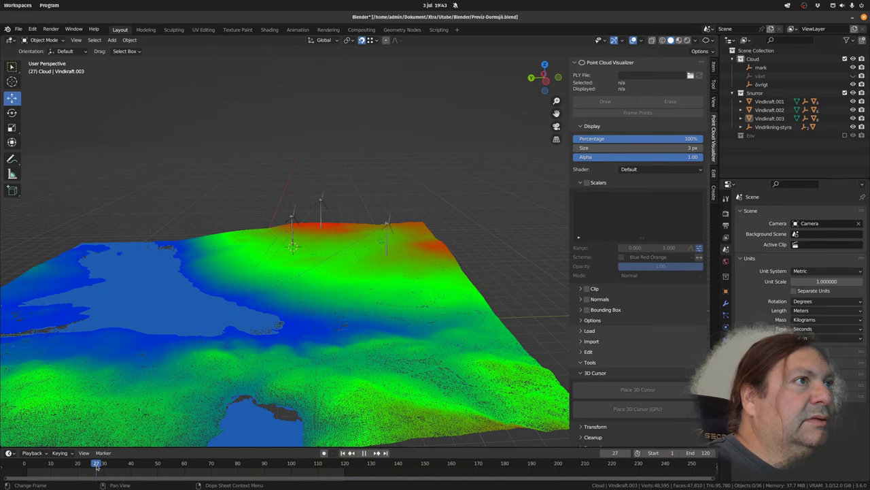
middle_click_drag(174, 408, 304, 288)
scroll(333, 285, "down", 5)
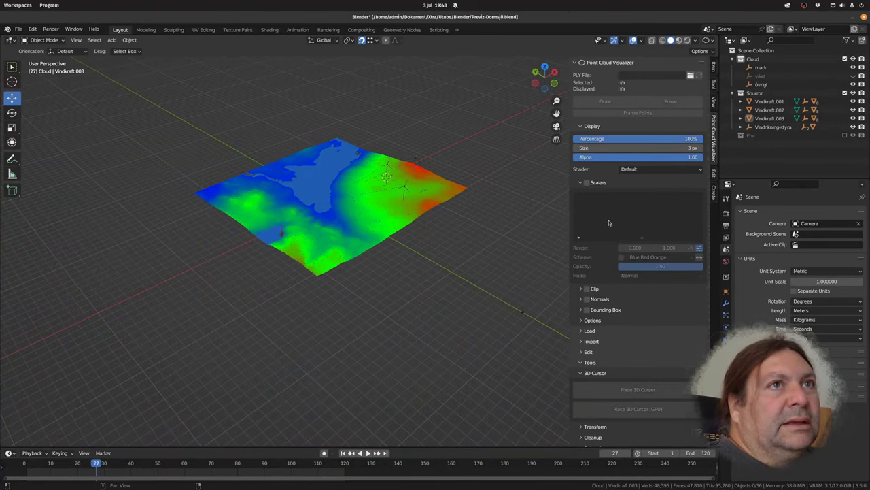
Select the mark cloud and place the 3D cursor with the GPU tool on the terrain's south-west corner, then exit the tool.
middle_click_drag(364, 210, 332, 261)
scroll(328, 267, "up", 2)
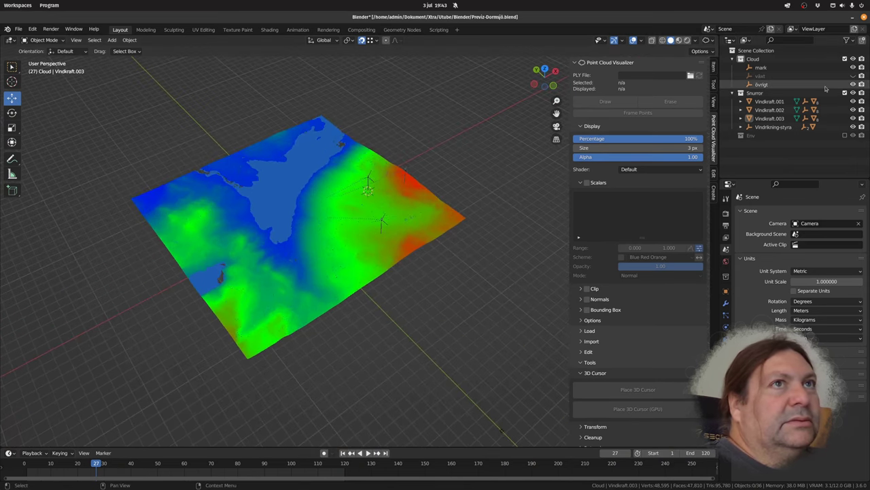
left_click(792, 67)
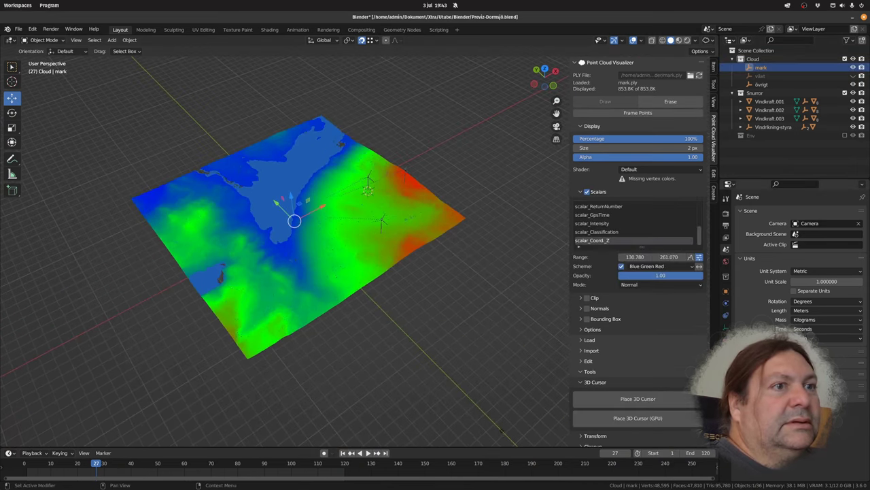
left_click(638, 417)
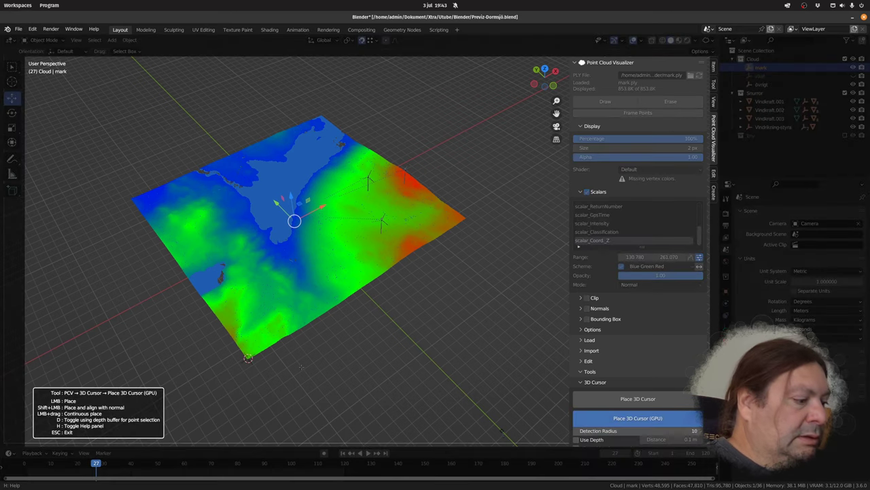
key("Escape")
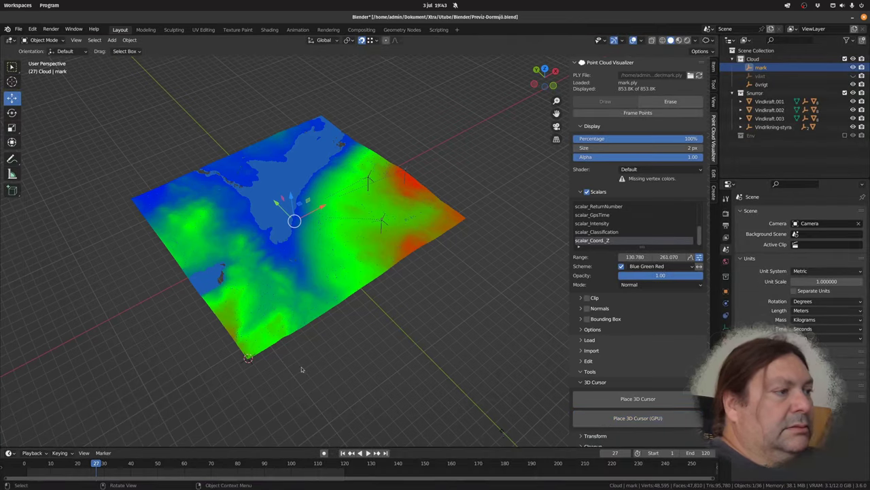
Add a mesh plane at the 3D cursor on the south-west corner, set its size to 1 m, and deselect it.
key("shift+a")
mouse_move(281, 283)
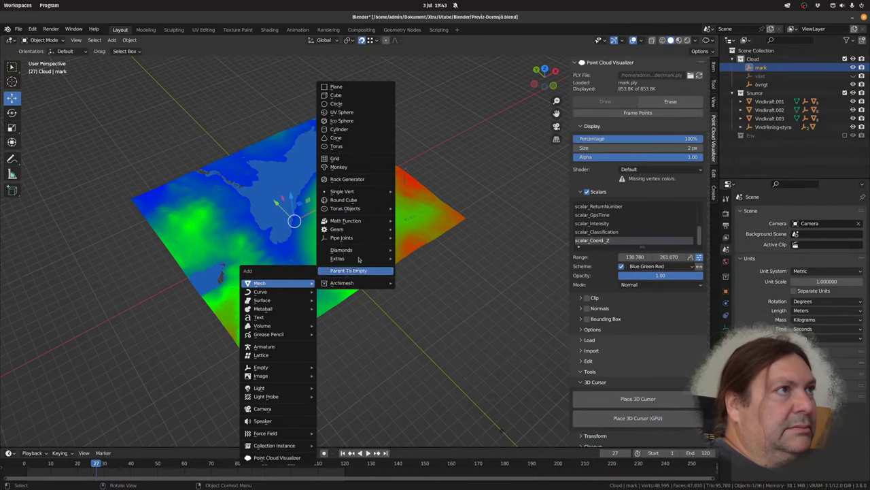
left_click(353, 87)
left_click(61, 439)
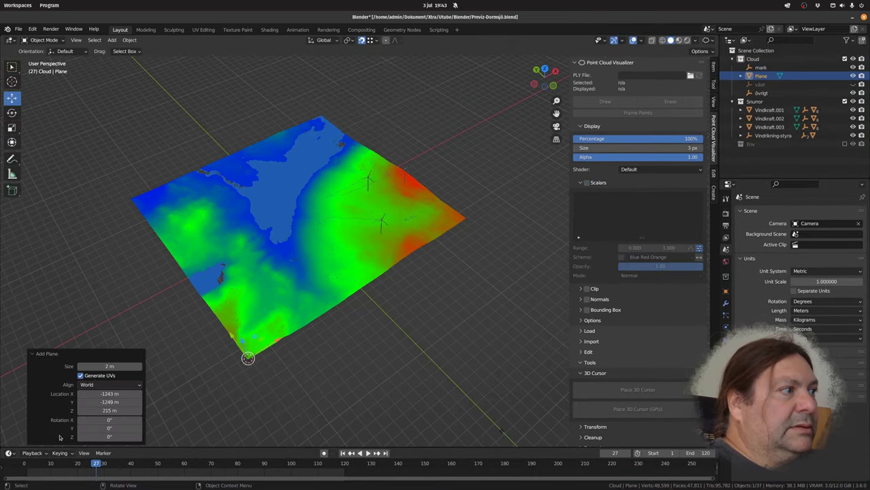
left_click(111, 365)
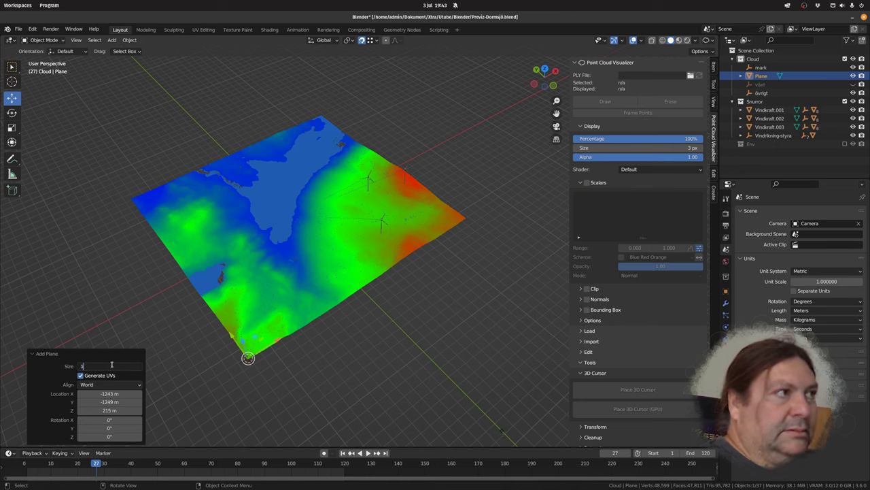
key("Return")
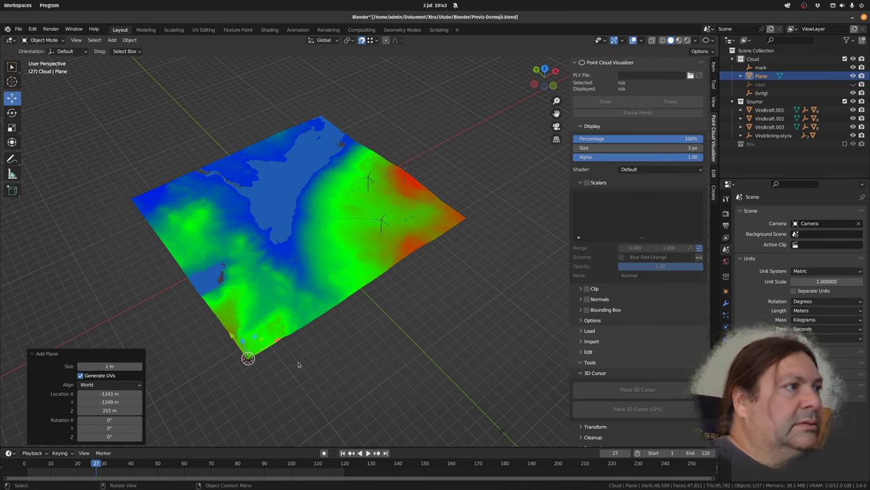
left_click(299, 360)
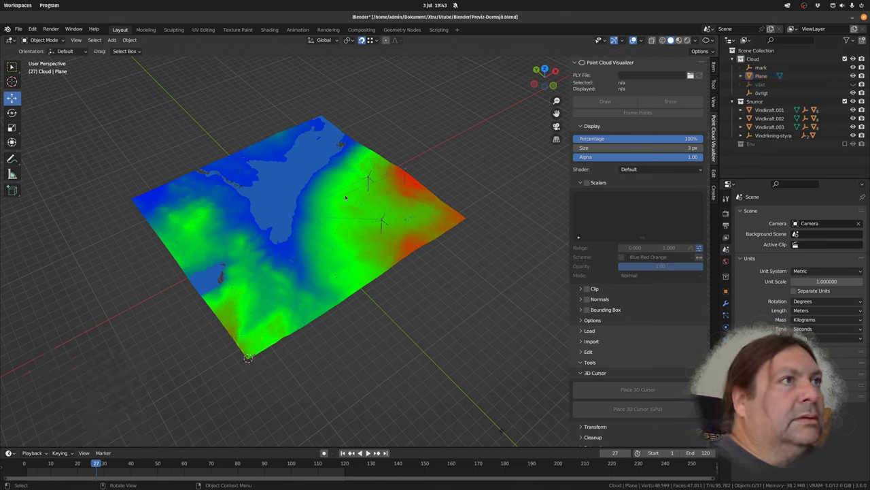
Select the mark cloud and place the 3D cursor with the GPU tool on the terrain's south-east corner, then exit the tool.
left_click(800, 68)
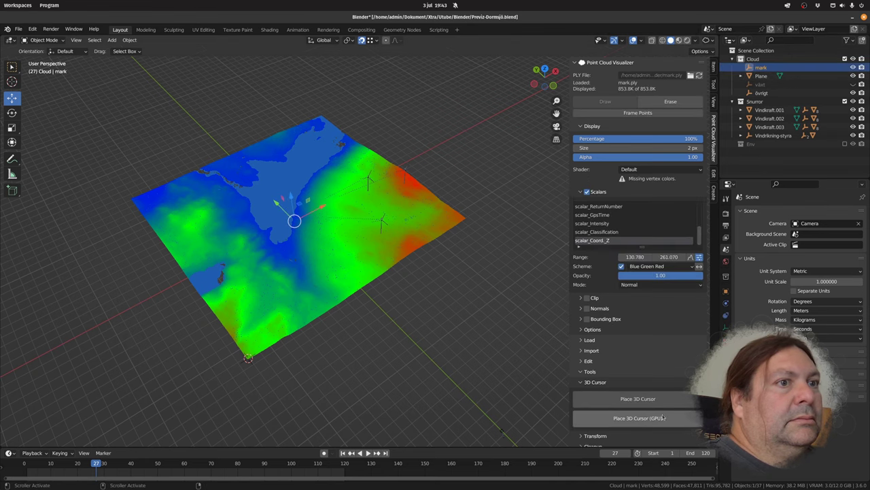
left_click(637, 418)
scroll(248, 358, "up", 1)
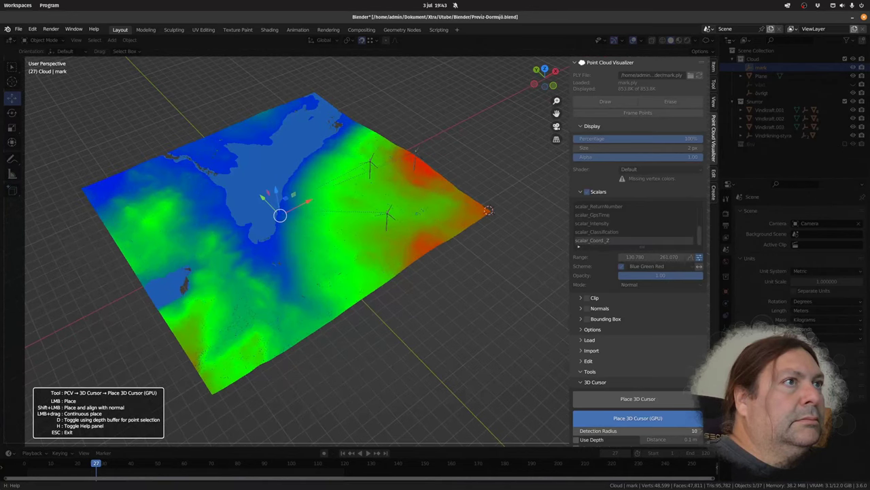
middle_click_drag(489, 212, 355, 291)
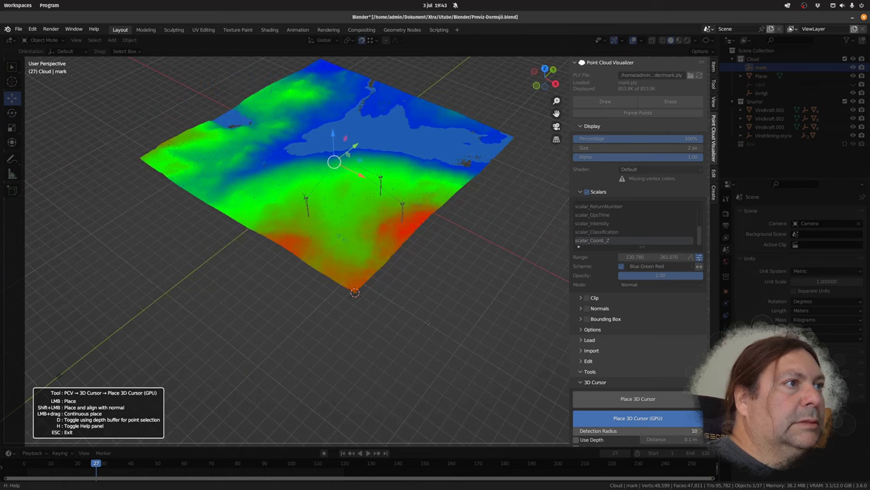
key("Escape")
Add a 1 m mesh plane at the 3D cursor on the terrain's south-east corner.
key("shift+a")
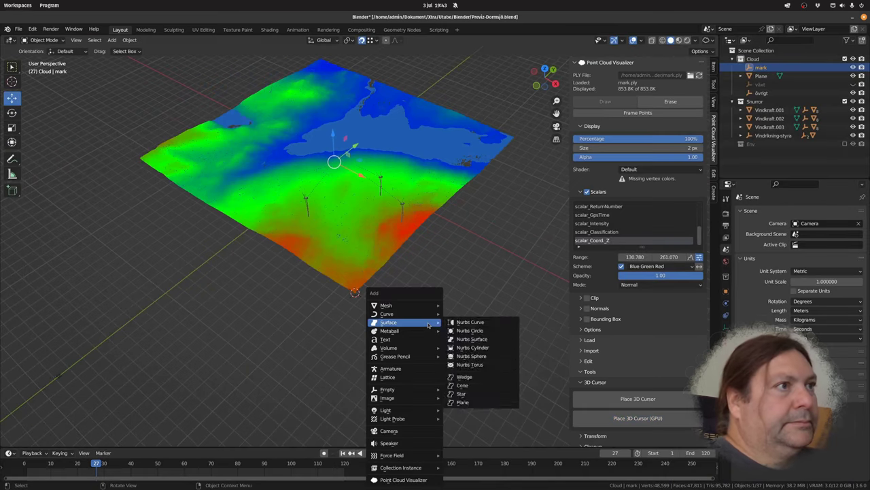
mouse_move(419, 310)
left_click(463, 108)
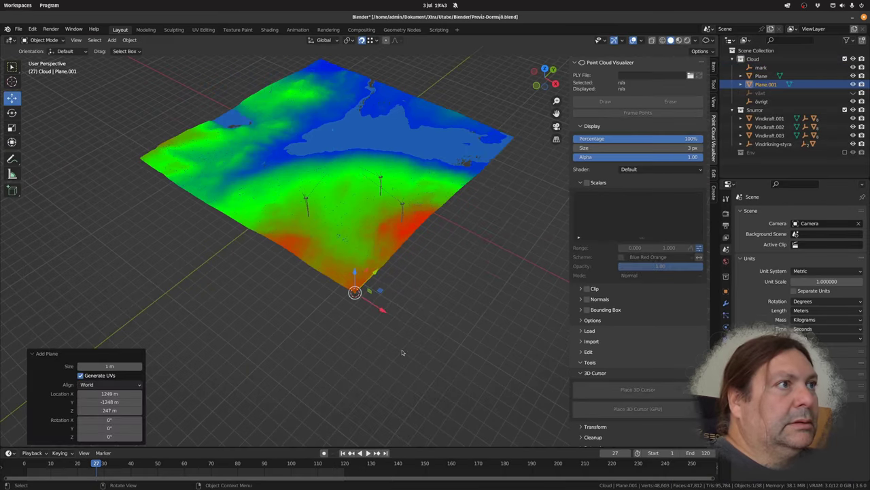
middle_click_drag(402, 350, 542, 354)
middle_click_drag(382, 364, 427, 311, "shift")
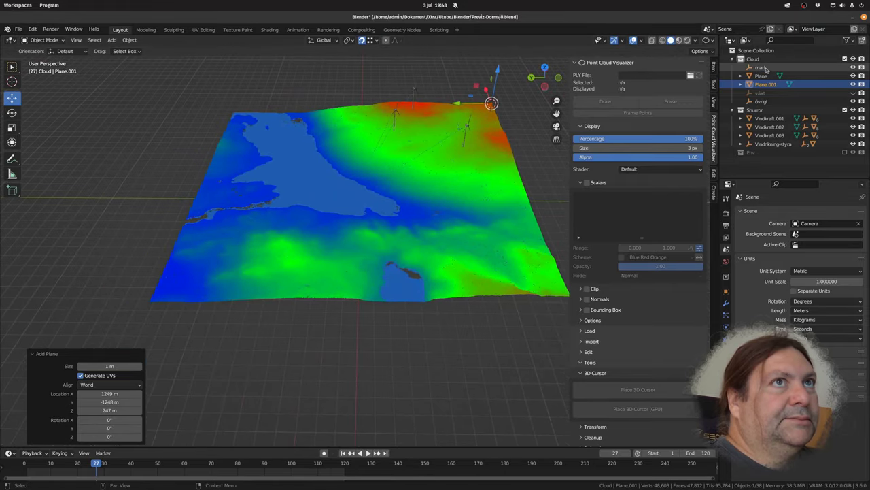
Place the 3D cursor on the mark cloud's north-west corner with the GPU tool and add a 1 m mesh plane there.
left_click(765, 69)
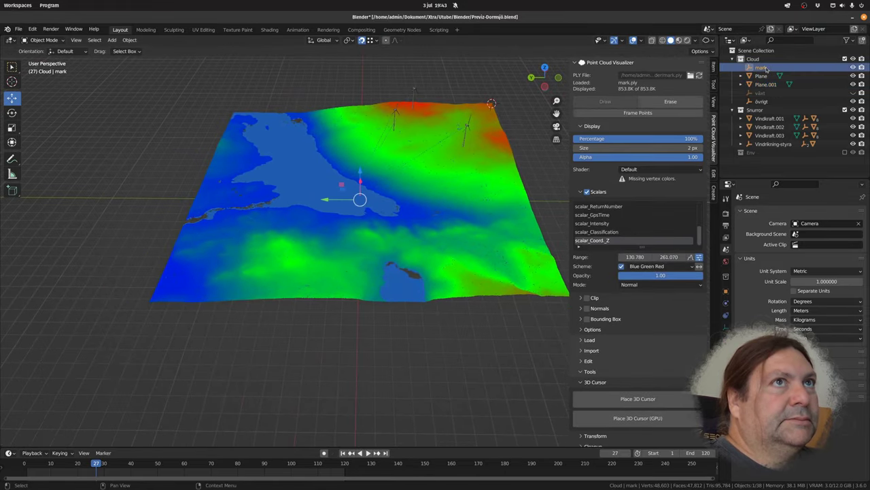
left_click(638, 418)
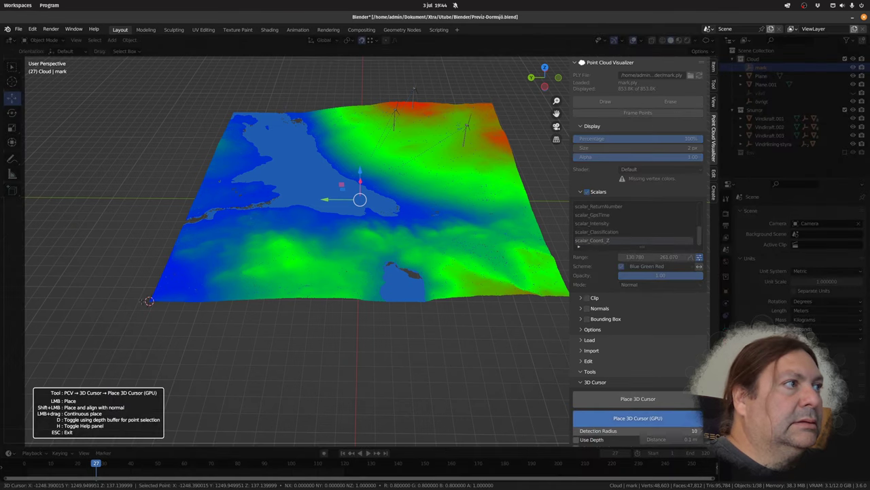
left_click(149, 300)
key("shift+a")
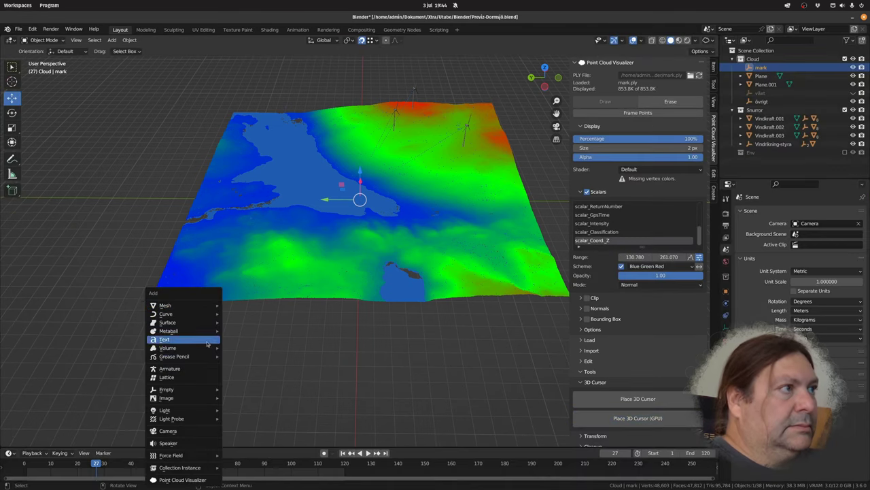
mouse_move(201, 305)
left_click(243, 109)
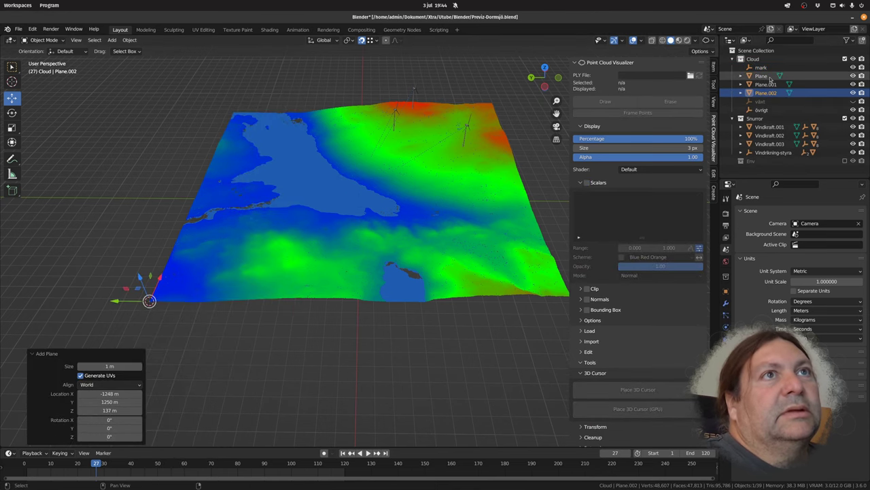
Move the three corner planes from the Cloud collection into the Snurror collection.
left_click(762, 76, "shift")
left_click_drag(764, 77, 755, 120)
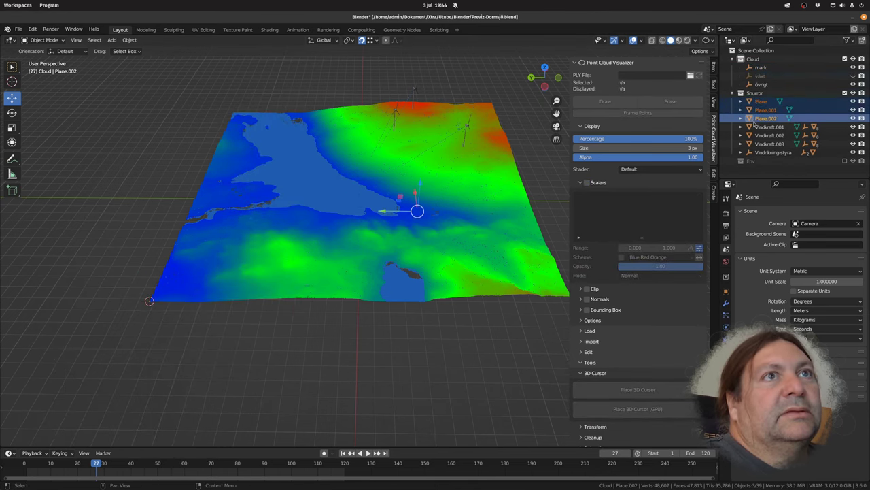
middle_click_drag(383, 371, 311, 390)
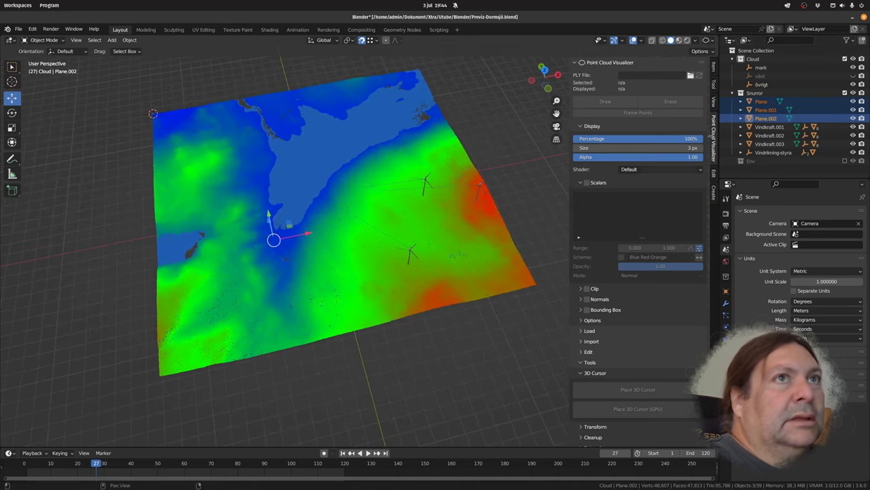
Exclude the Cloud collection from the view layer and select the three corner planes together with all three wind turbines.
left_click(846, 58)
middle_click_drag(426, 255, 495, 350)
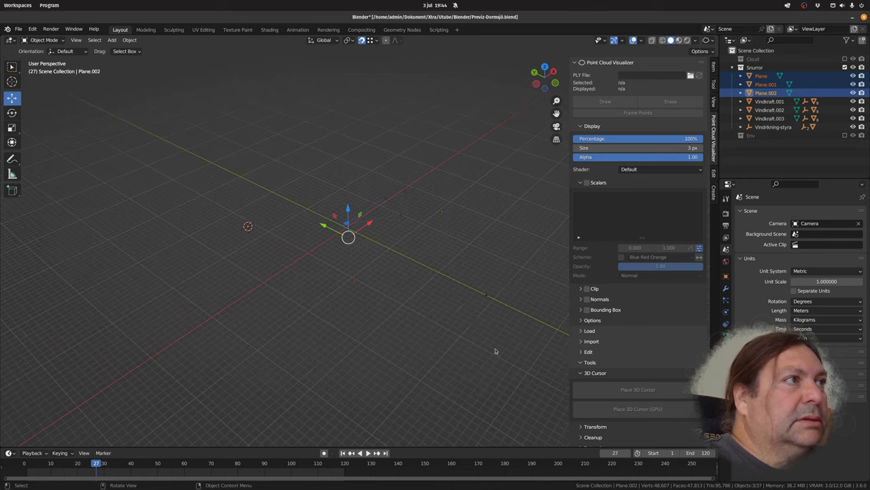
left_click_drag(469, 315, 251, 157)
middle_click_drag(360, 231, 336, 272)
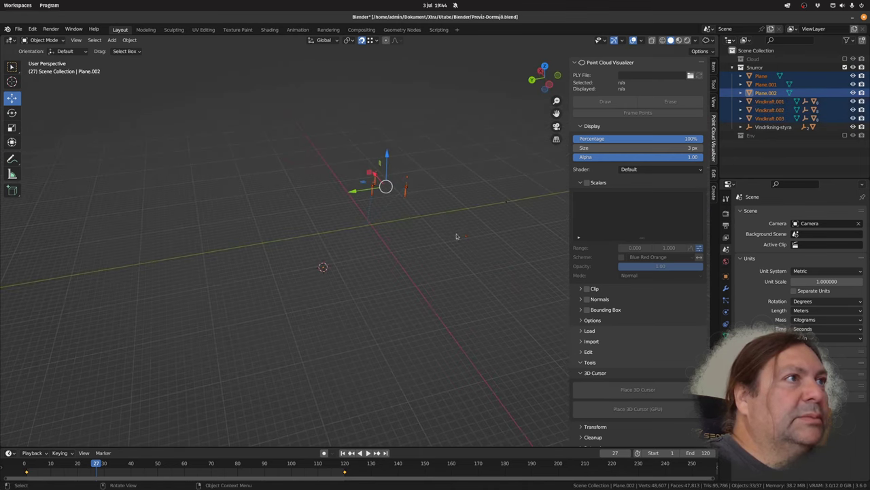
middle_click_drag(418, 242, 48, 85)
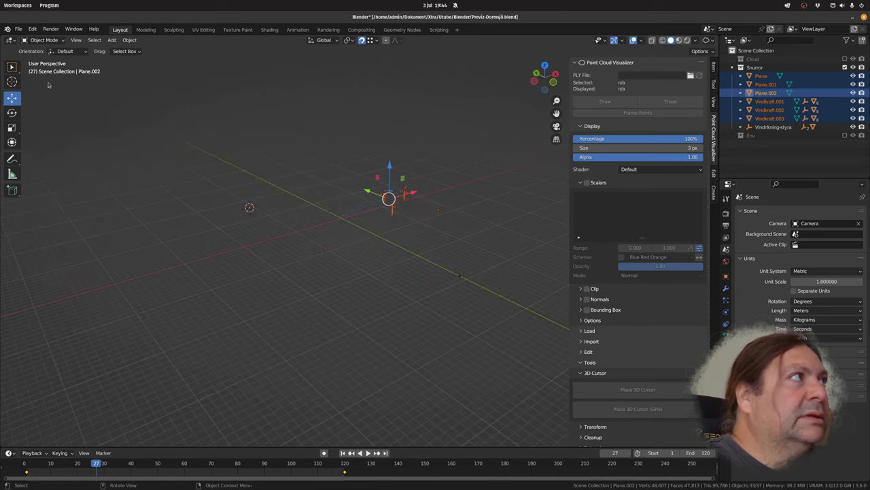
Export only the selected objects as the Stanford PLY file Previz-Dormsjö.ply in the Utube/Blender folder.
left_click(18, 30)
mouse_move(44, 151)
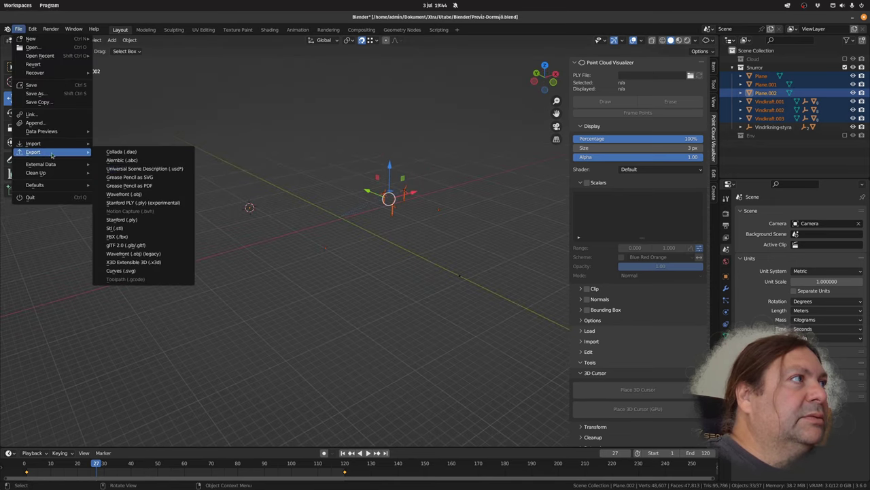
left_click(150, 223)
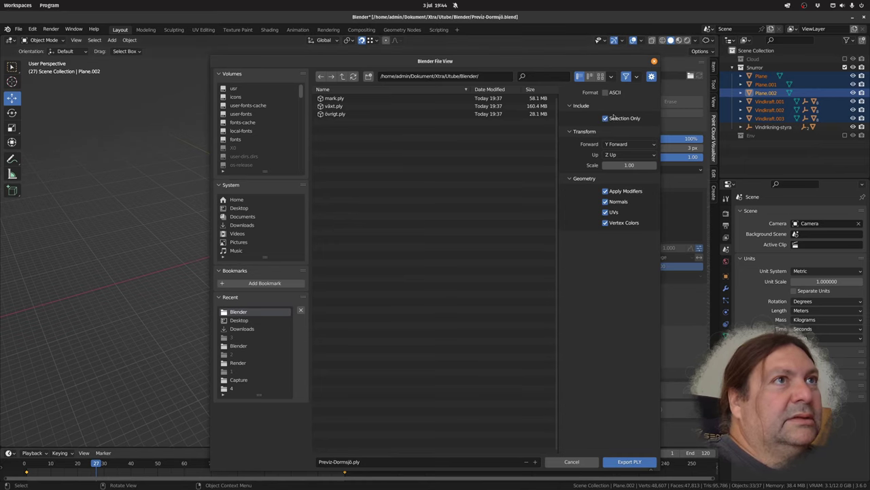
left_click(630, 461)
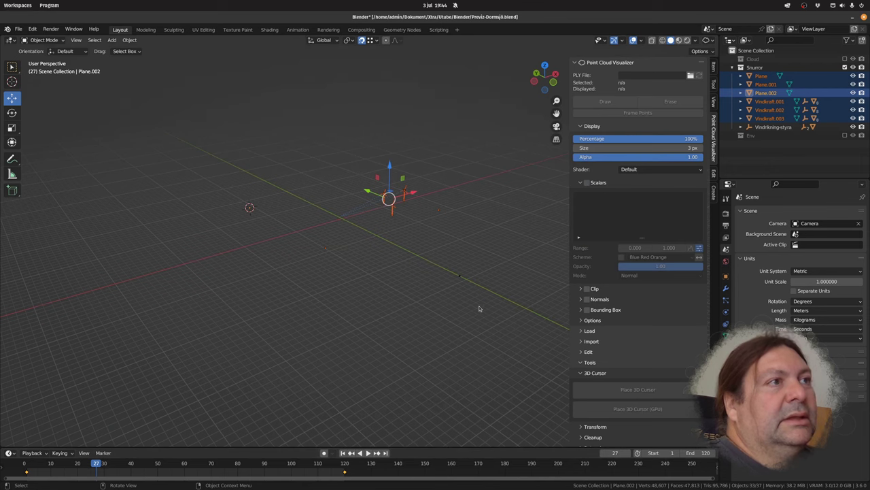
Minimise Blender, read the CloudCompare tasks under Avsnitt 2 in the notes, and switch to CloudCompare.
left_click(853, 17)
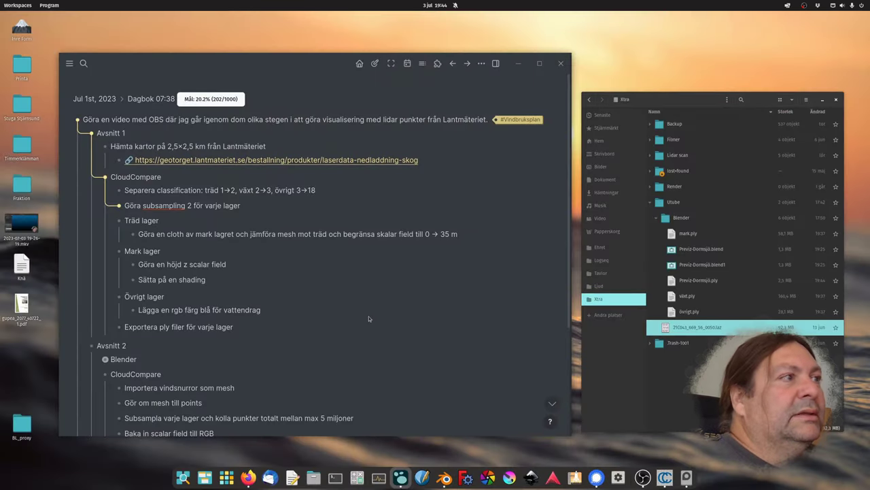
scroll(369, 315, "down", 2)
scroll(368, 363, "down", 1)
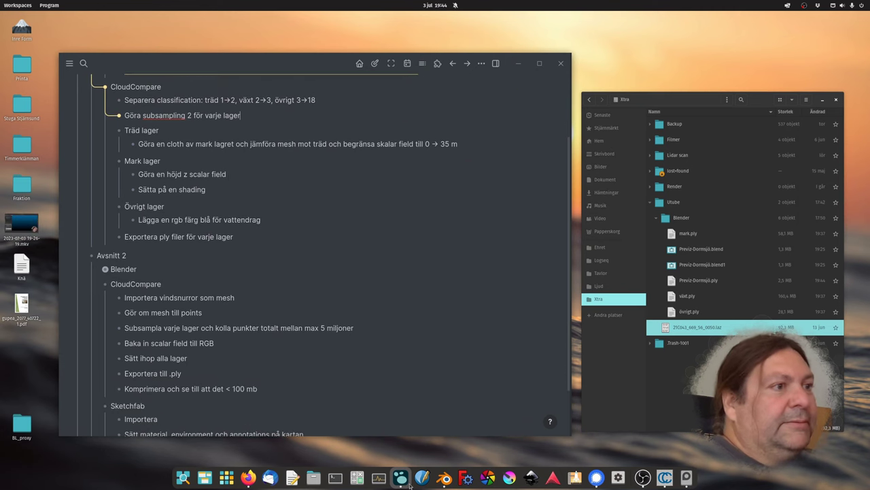
left_click(664, 477)
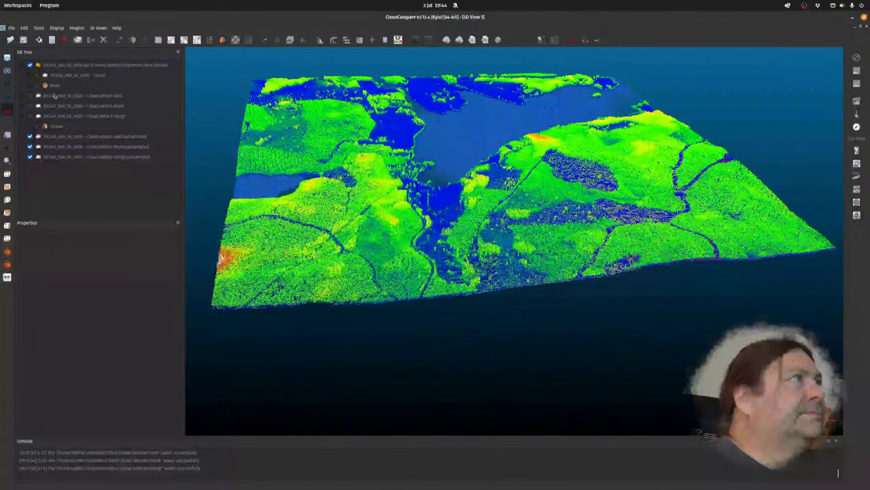
Open Previz-Dormsjö.ply from the Xtra/Utube/Blender folder with the offered import settings.
left_click(10, 40)
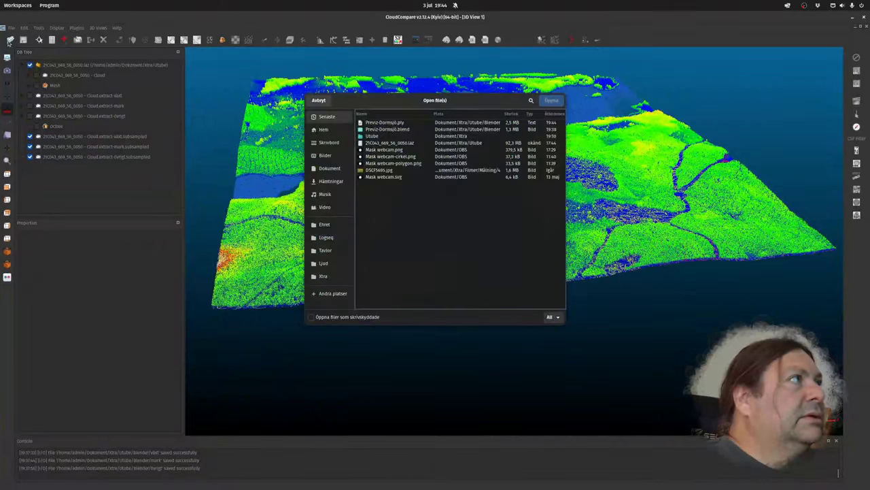
left_click(324, 276)
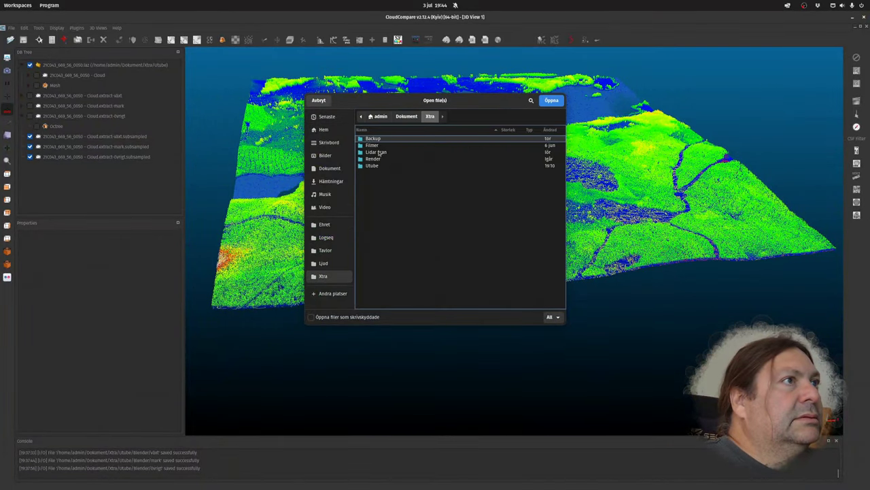
double_click(374, 165)
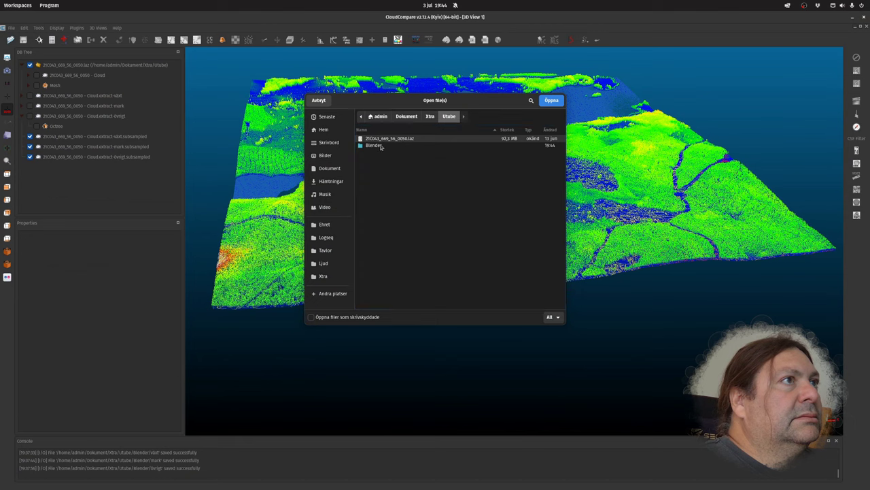
double_click(380, 145)
double_click(391, 159)
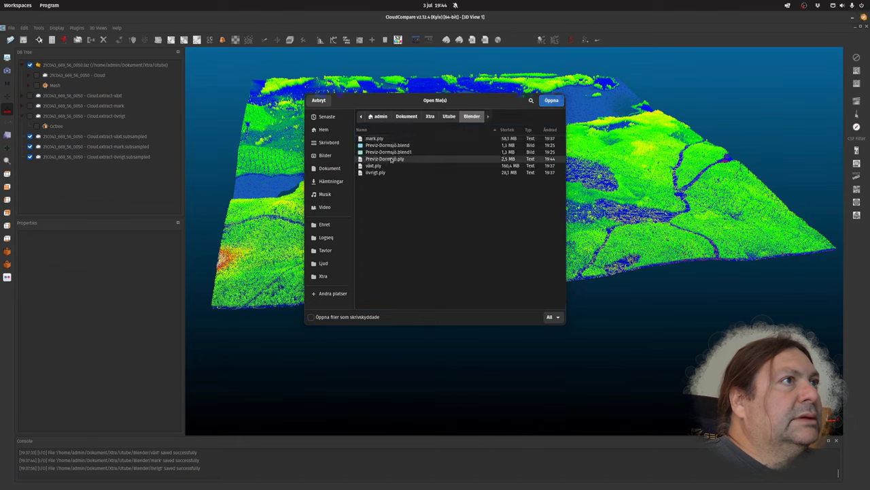
left_click(421, 359)
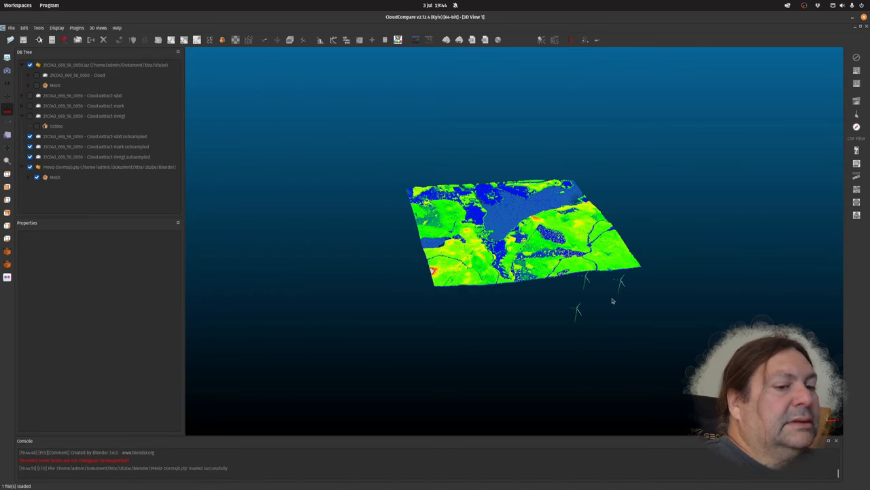
From the top view, translate the imported mesh about 350 in X and 1248 in Y to align its corners with the terrain clouds.
key("8")
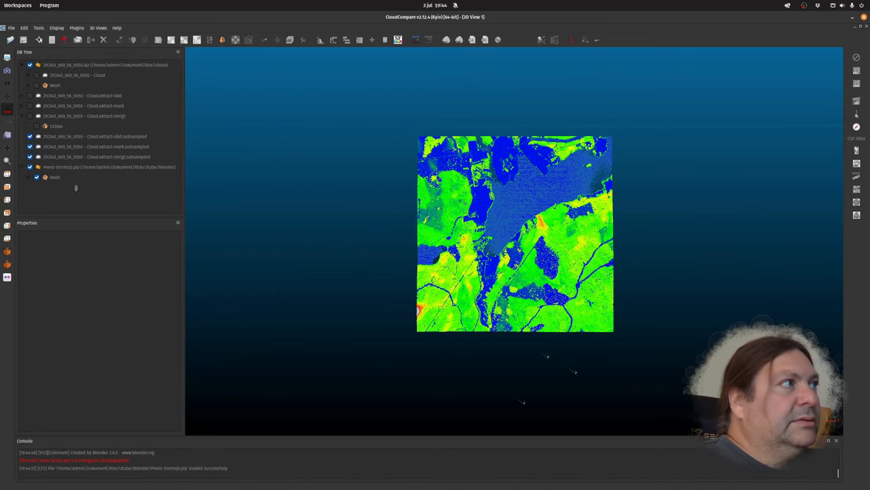
left_click(64, 178)
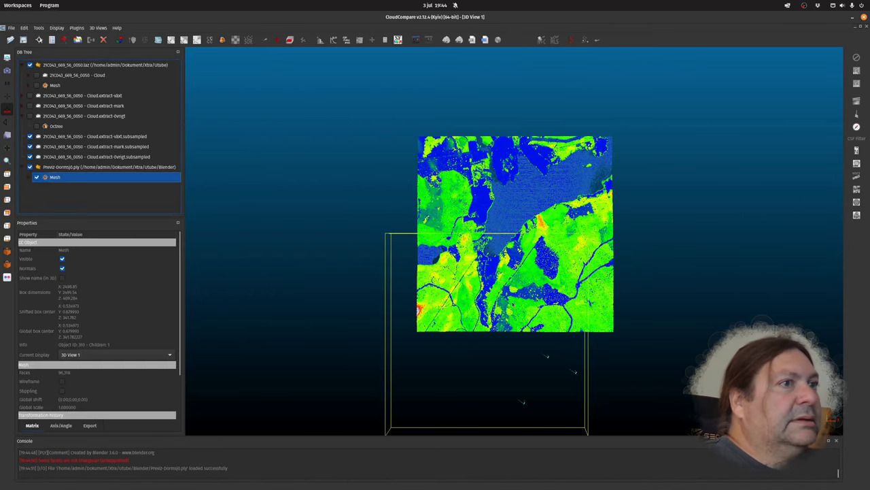
left_click(288, 40)
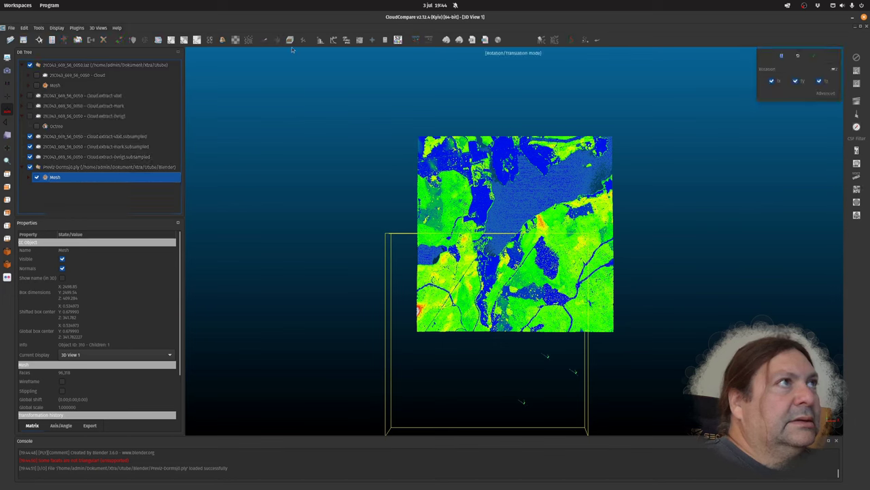
right_click_drag(505, 388, 533, 287)
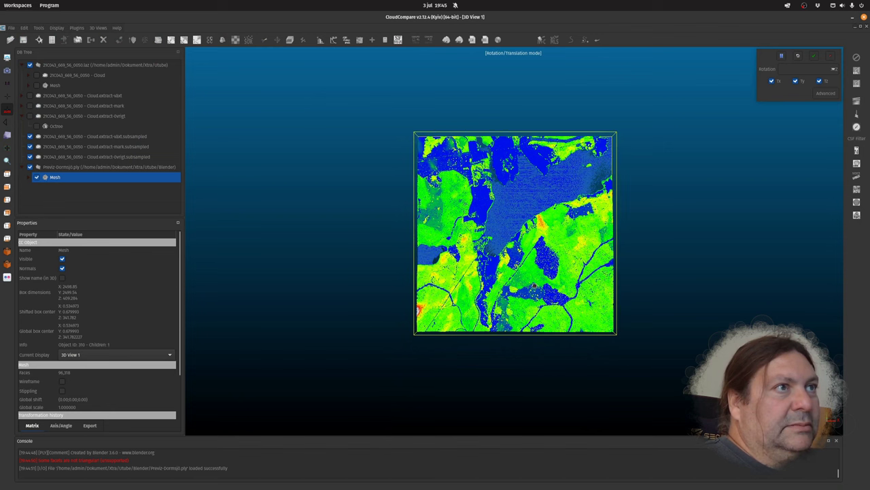
left_click(816, 57)
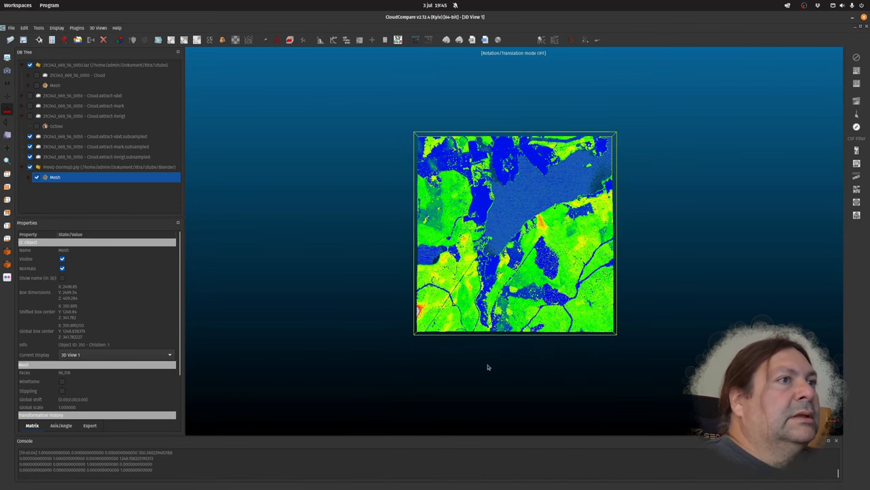
Sample points on the aligned turbine mesh at a density of 1, then hide the Previz-Dormsjö.ply group.
scroll(488, 367, "up", 6)
scroll(488, 368, "down", 3)
left_click_drag(488, 367, 112, 230)
scroll(664, 290, "up", 7)
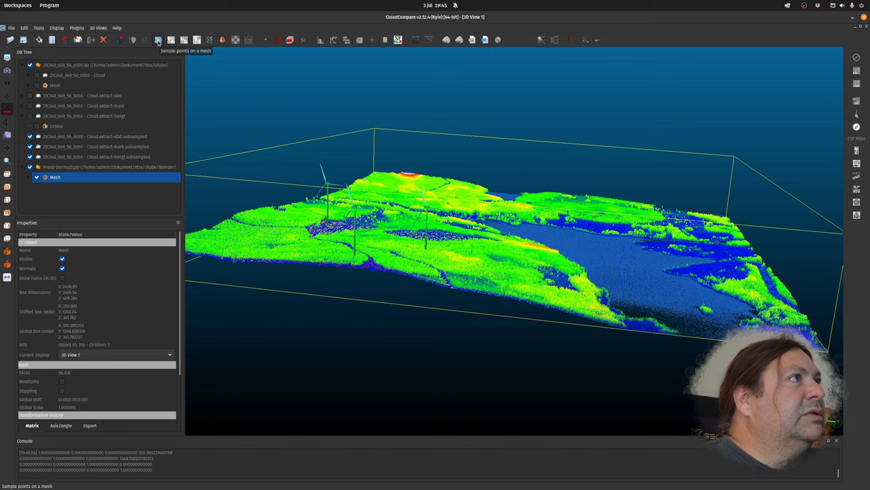
left_click(157, 40)
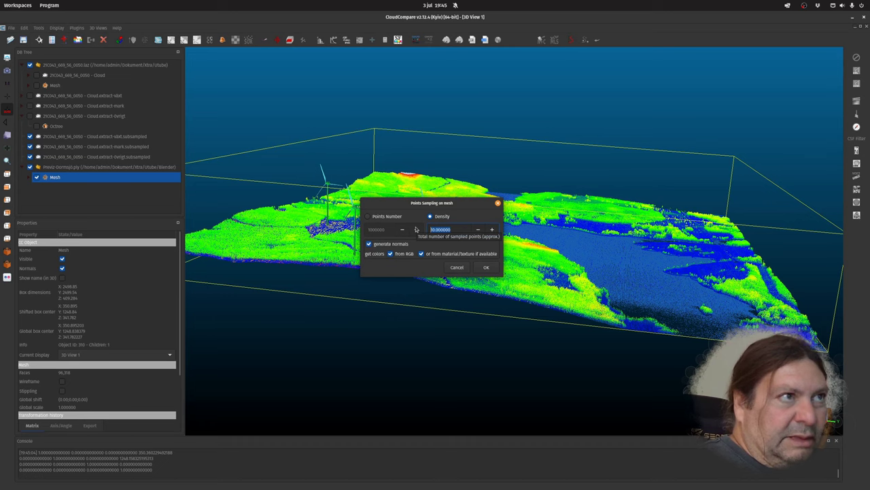
left_click(486, 267)
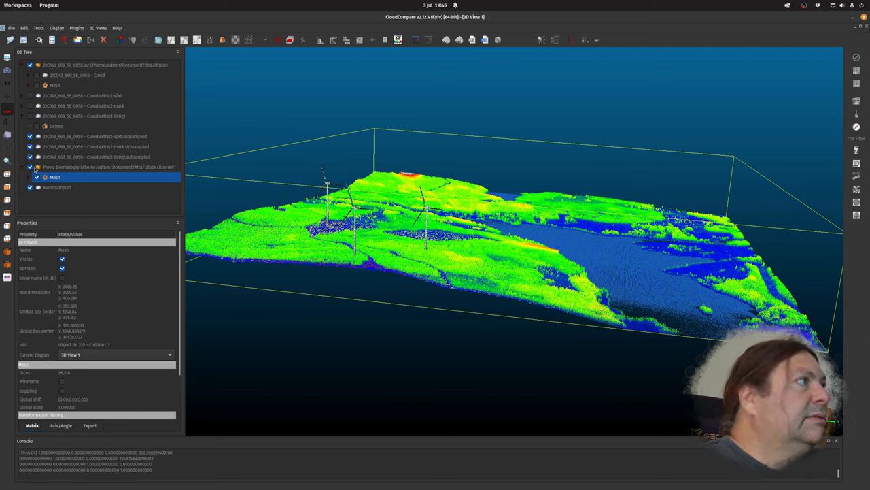
left_click(30, 168)
scroll(259, 252, "up", 3)
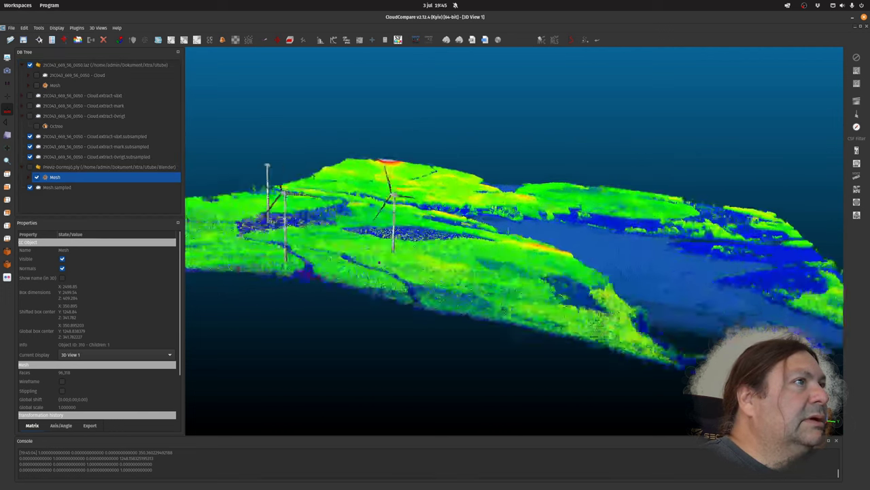
scroll(260, 252, "down", 2)
Give the Mesh.sampled turbine cloud a single white colour and inspect it against the terrain.
left_click(58, 188)
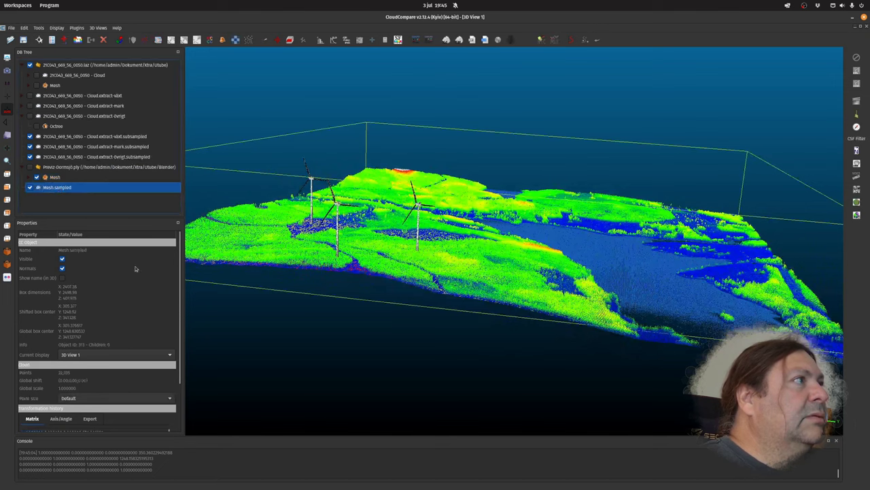
left_click(24, 28)
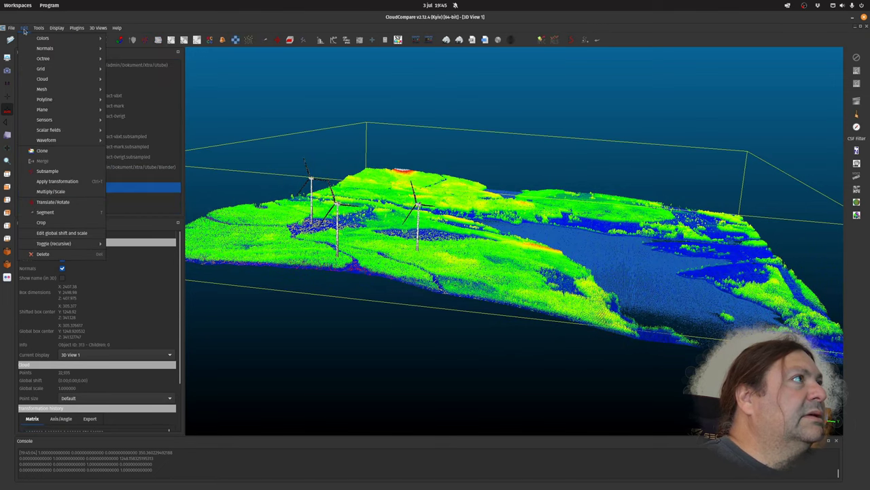
mouse_move(45, 38)
left_click(133, 38)
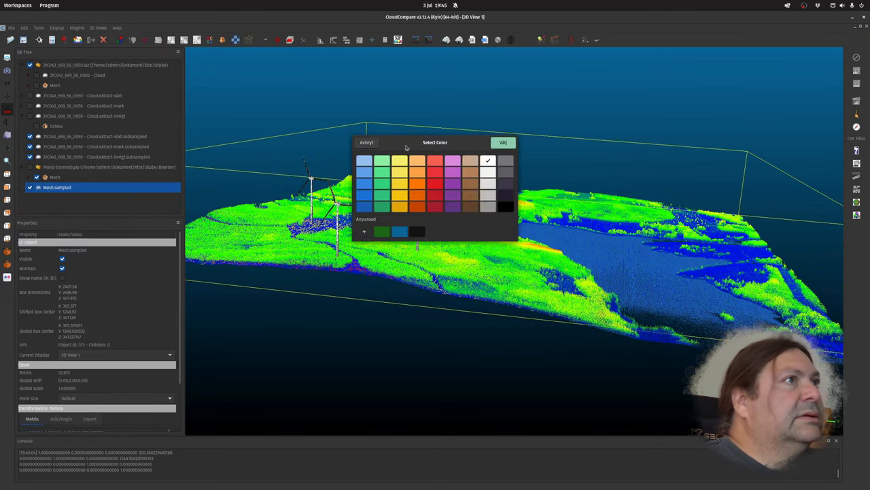
left_click(505, 143)
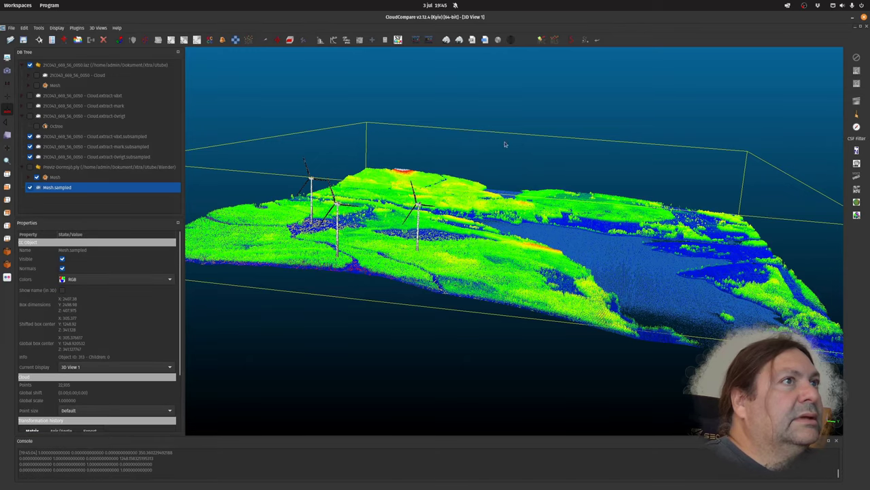
scroll(448, 294, "up", 6)
scroll(448, 294, "down", 3)
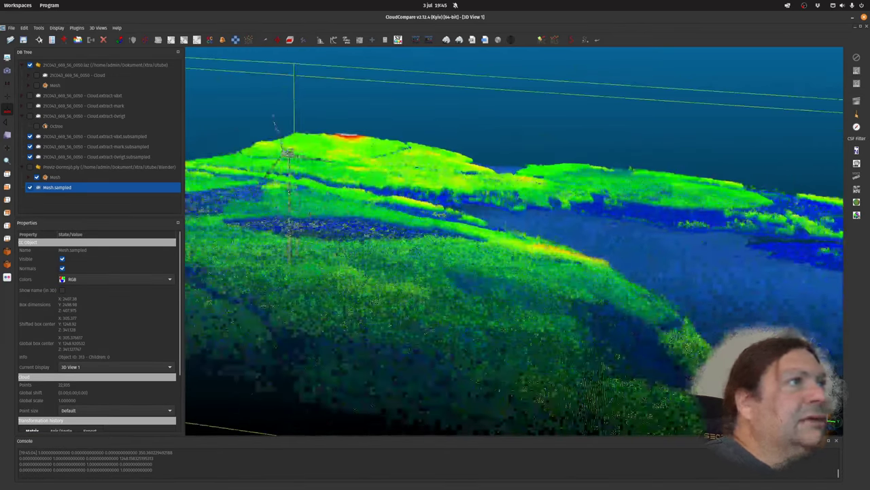
scroll(465, 281, "down", 5)
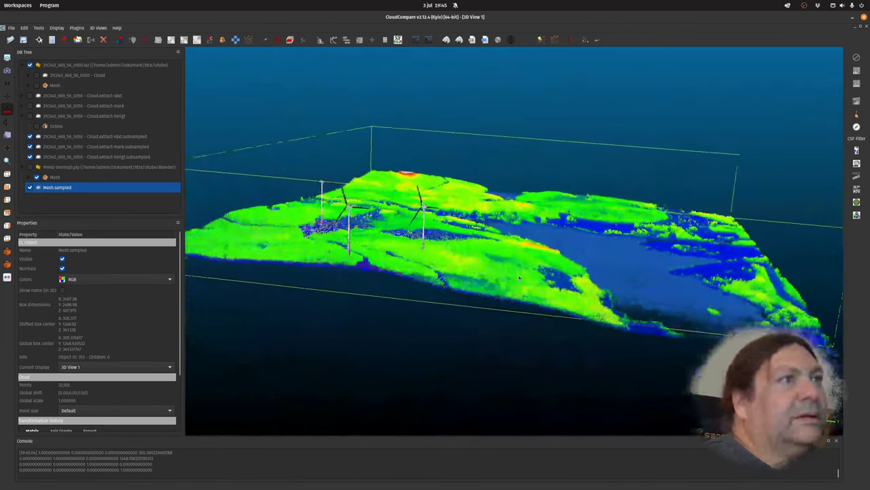
Inspect the turbines against the terrain and check the point and colour information of the Mesh.sampled cloud.
left_click_drag(469, 281, 255, 286)
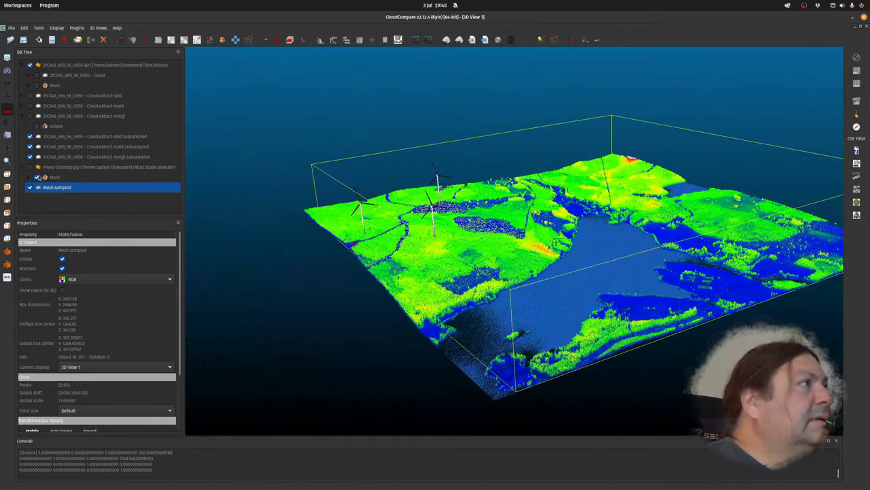
left_click_drag(655, 354, 473, 333)
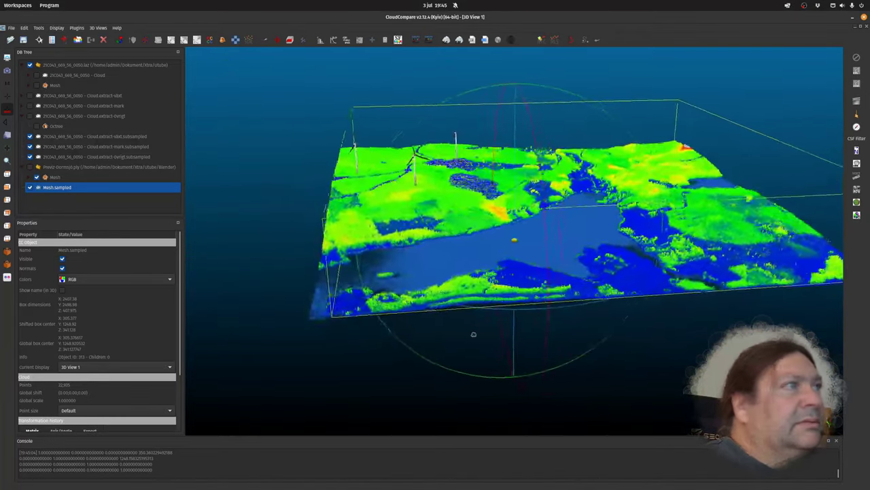
right_click(54, 185)
left_click(66, 190)
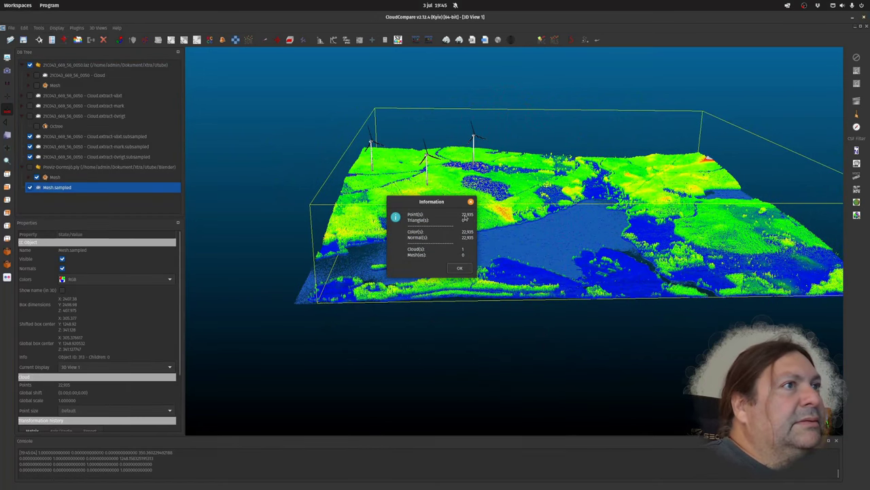
left_click(471, 202)
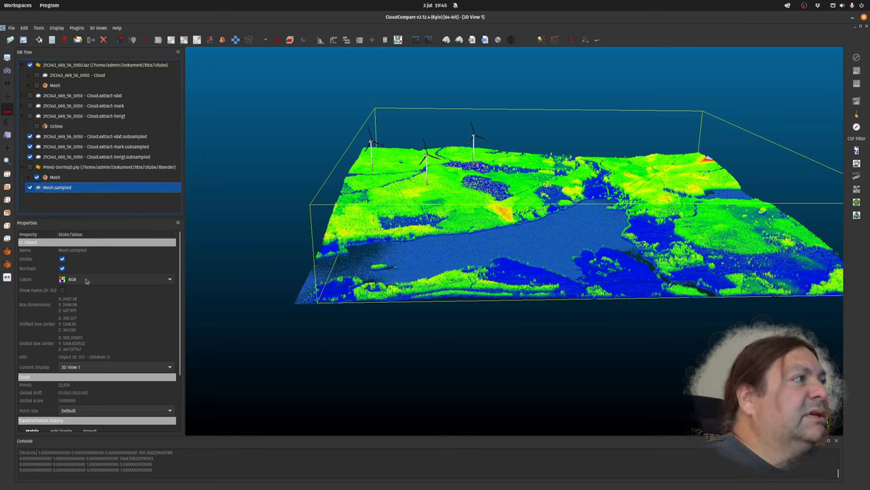
Convert the scalar field of the extract-växt.subsampled cloud to RGB without mixing with existing colours.
left_click(122, 136)
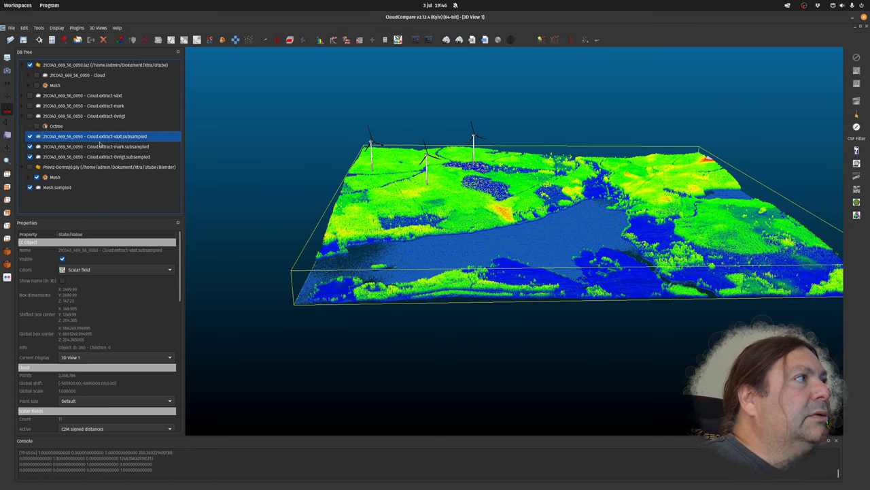
left_click(38, 28)
mouse_move(58, 79)
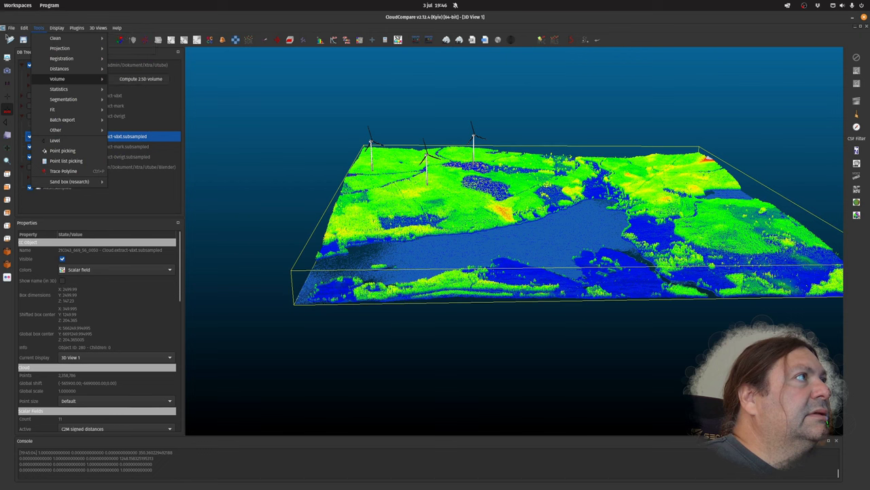
mouse_move(26, 28)
mouse_move(62, 133)
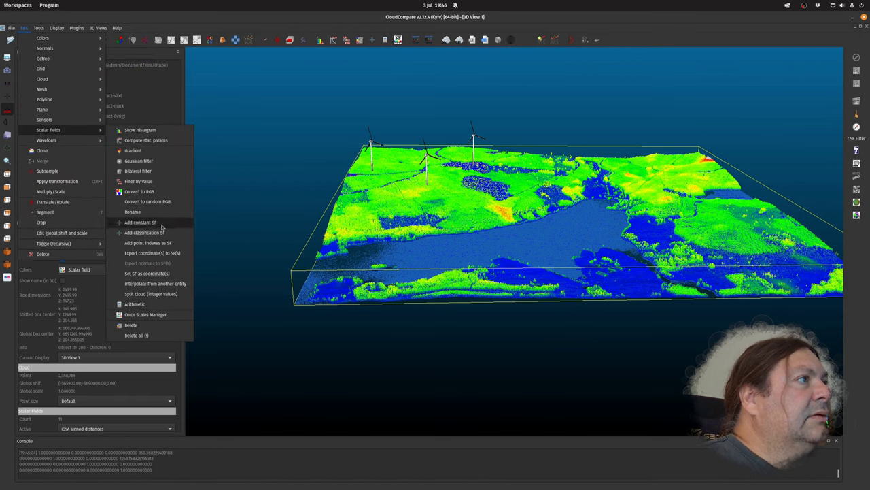
left_click(140, 191)
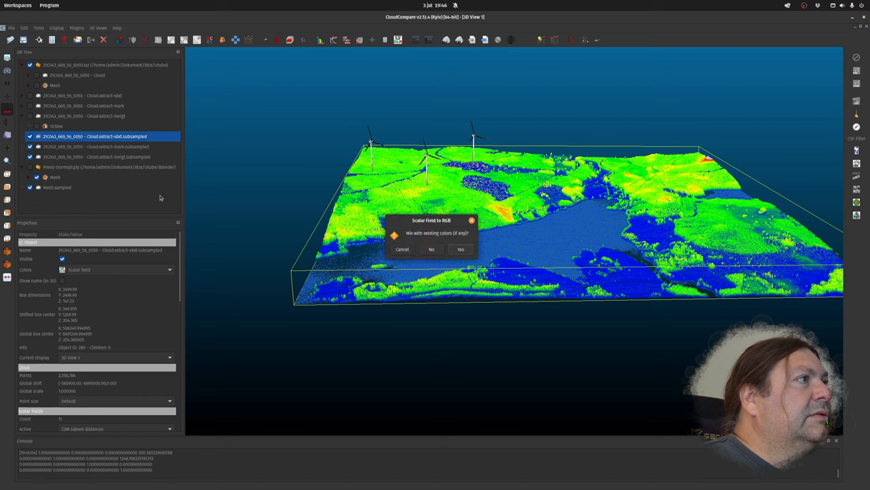
left_click(433, 249)
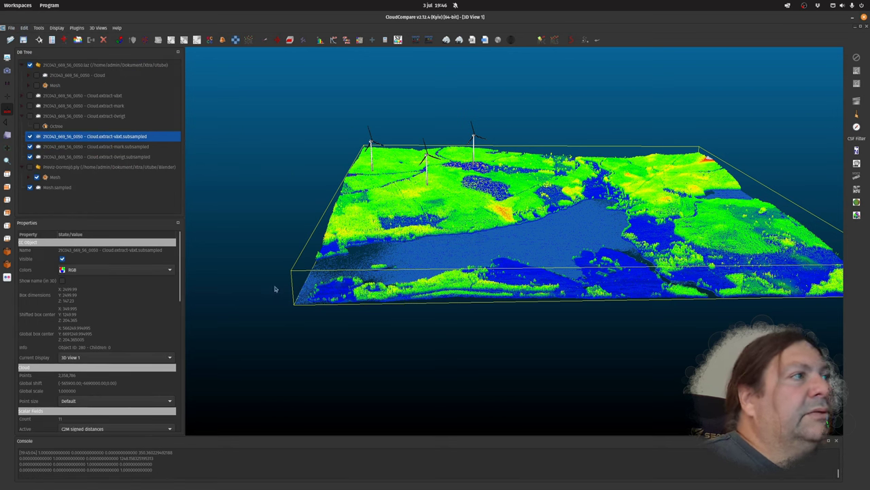
left_click(77, 272)
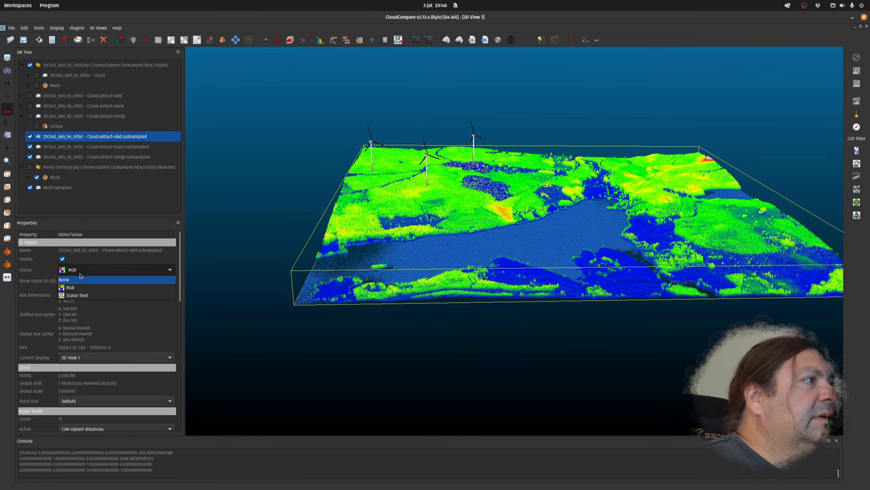
left_click(84, 270)
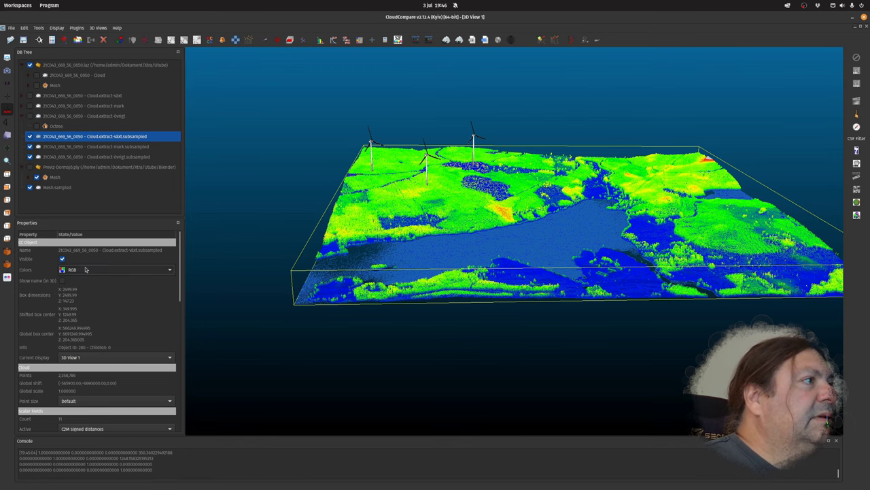
Hide the extract-växt.subsampled cloud to expose the ground cloud beneath the turbines.
left_click(95, 150)
scroll(480, 344, "up", 1)
scroll(481, 346, "down", 4)
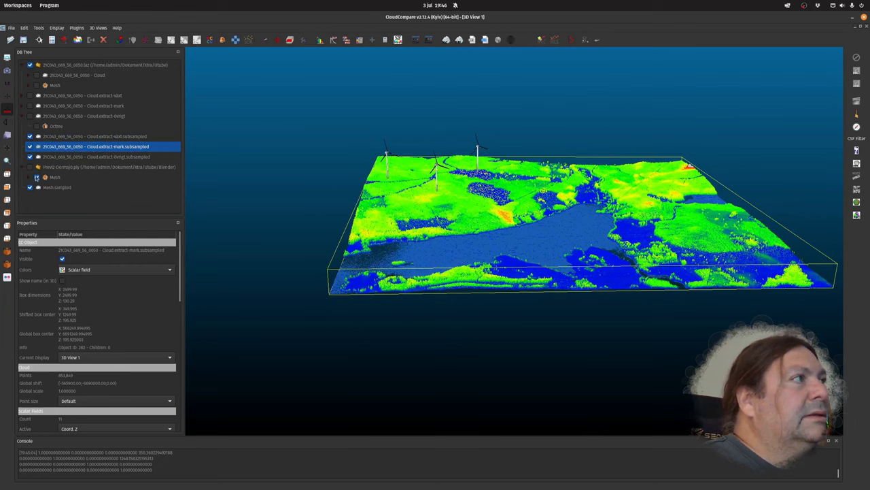
key("Up")
left_click(29, 136)
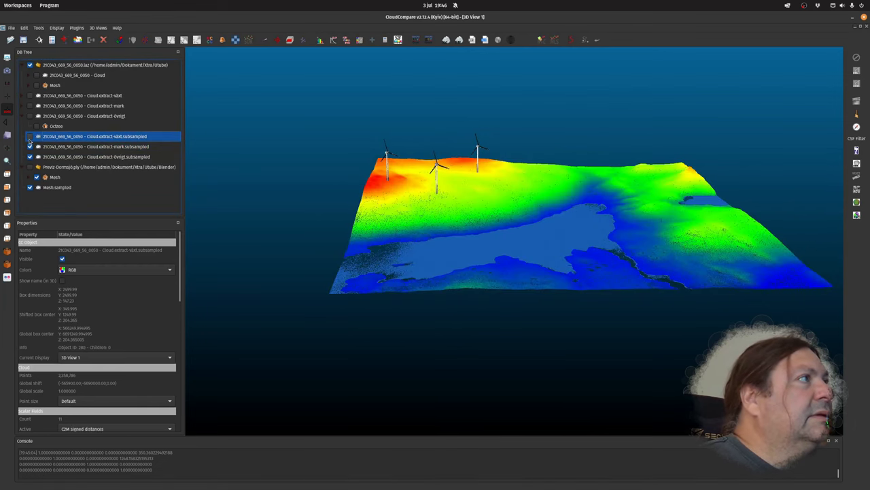
scroll(534, 339, "up", 5)
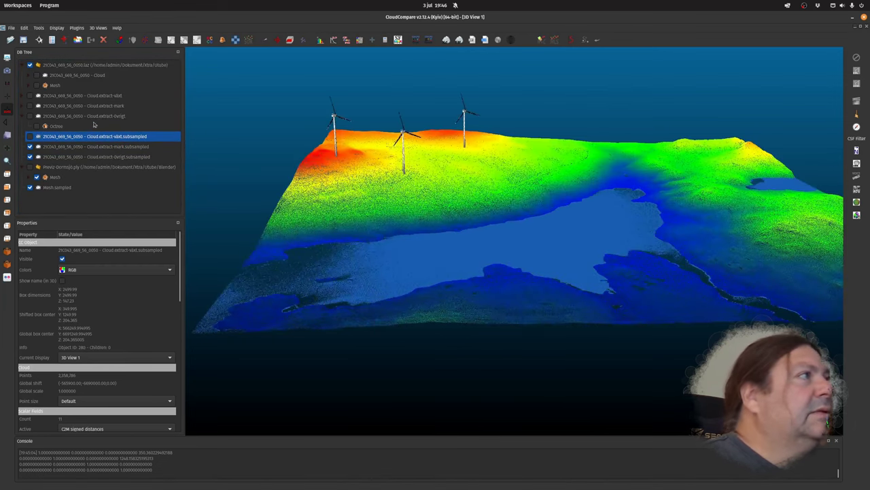
Compute PCV / ShadeVis shading on the extract-mark.subsampled cloud with 256 rays, northern hemisphere only, and a resolution of 1024.
left_click(55, 147)
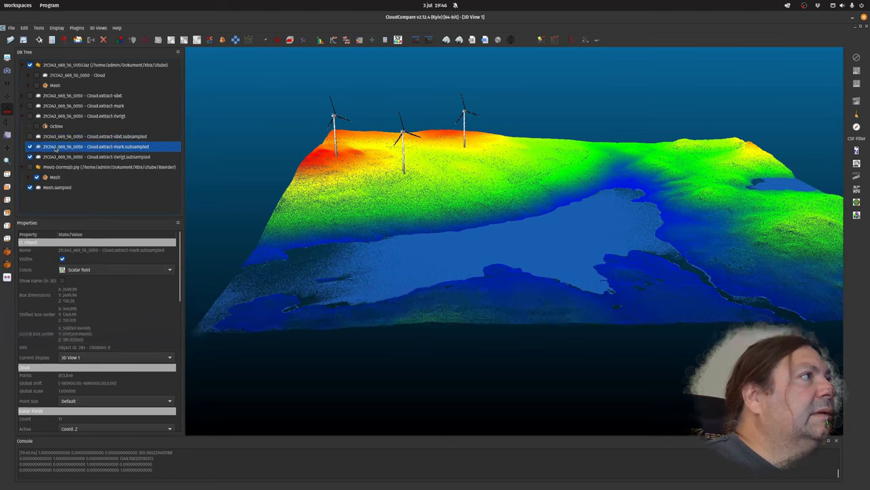
left_click(55, 28)
mouse_move(76, 28)
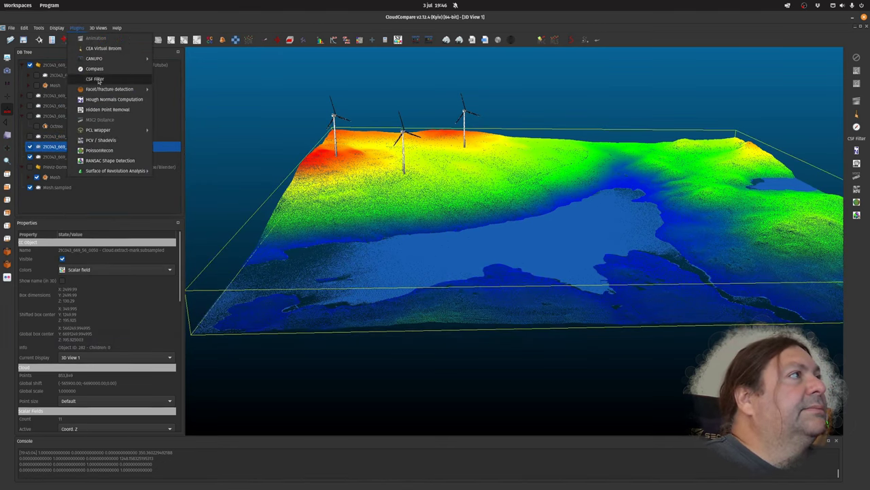
left_click(102, 140)
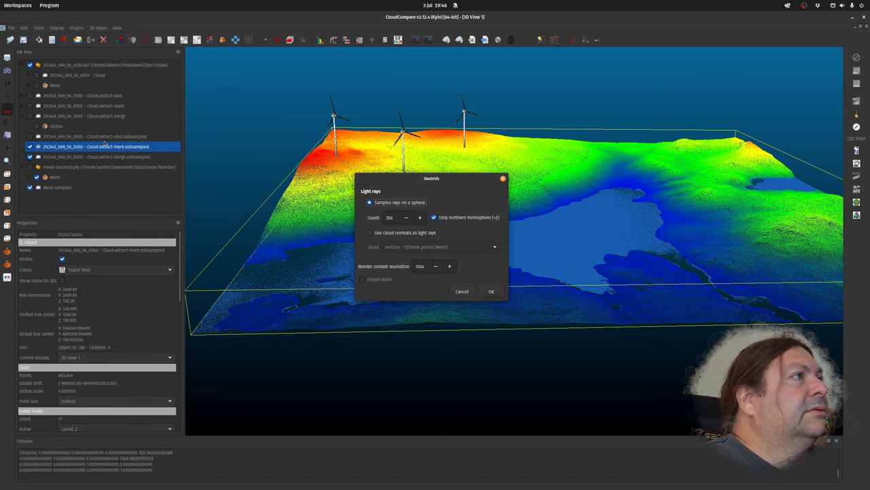
left_click(491, 291)
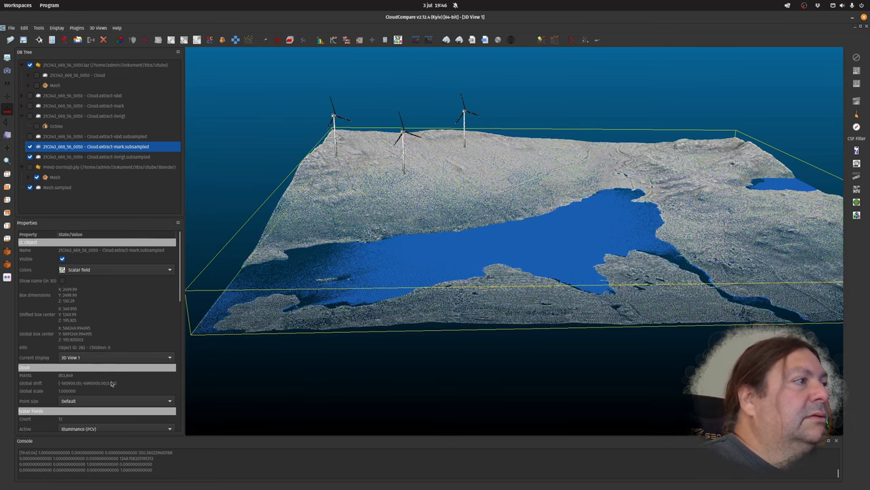
Apply the Yellow>Brown colour scale to the ground cloud's Illuminance (PCV) field and inspect the shaded terrain.
scroll(103, 425, "down", 5)
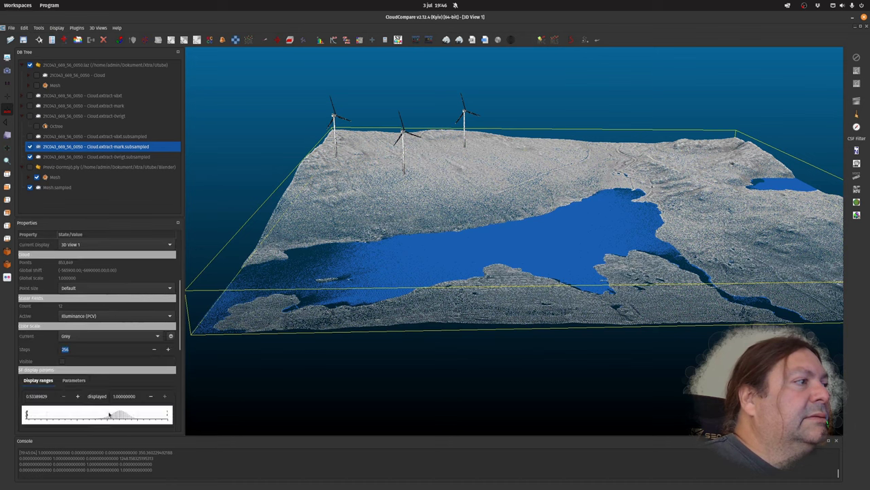
left_click(99, 336)
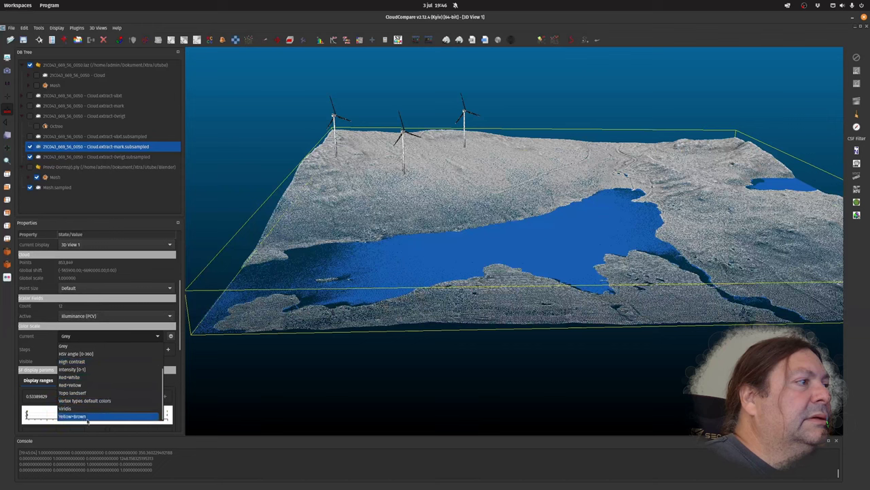
left_click(87, 415)
left_click_drag(360, 359, 480, 228)
key("8")
scroll(488, 309, "down", 6)
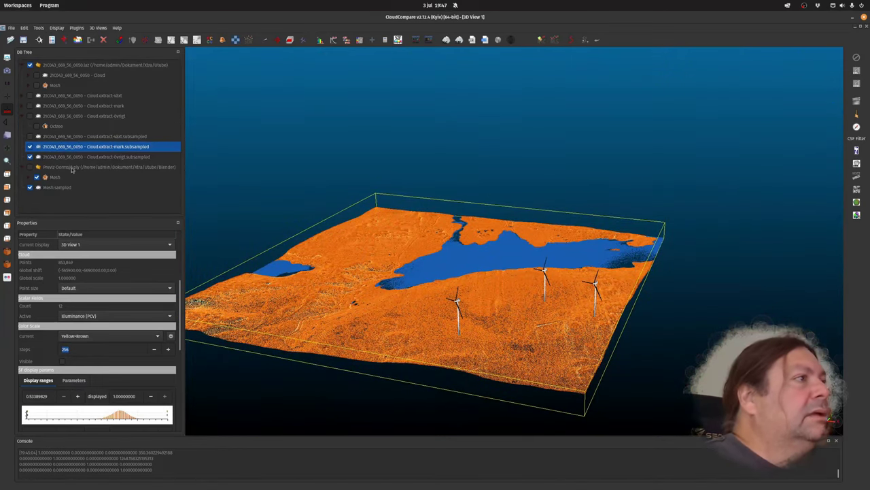
Convert the shaded scalar field of the extract-mark.subsampled cloud to RGB without mixing with existing colours.
left_click(38, 28)
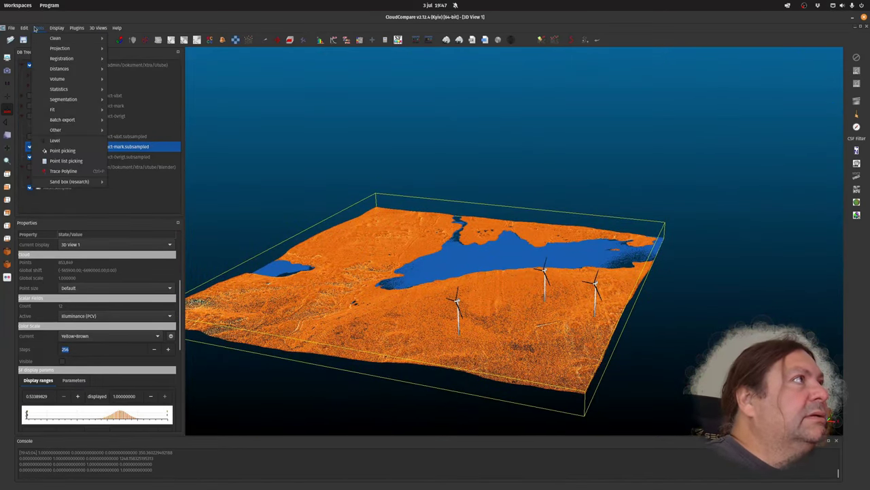
mouse_move(24, 28)
mouse_move(70, 131)
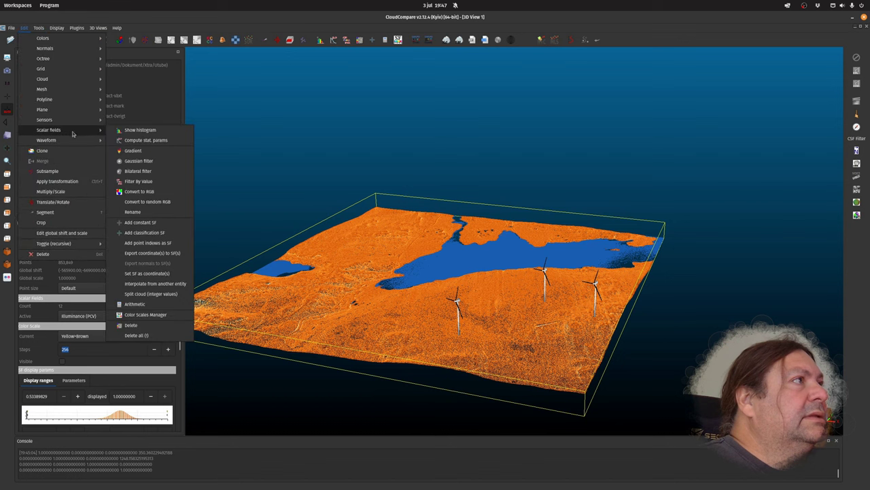
left_click(144, 192)
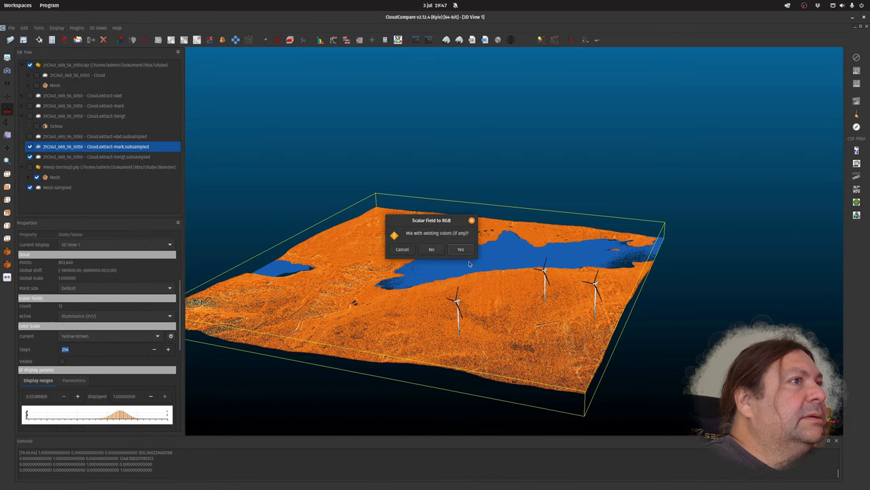
left_click(431, 249)
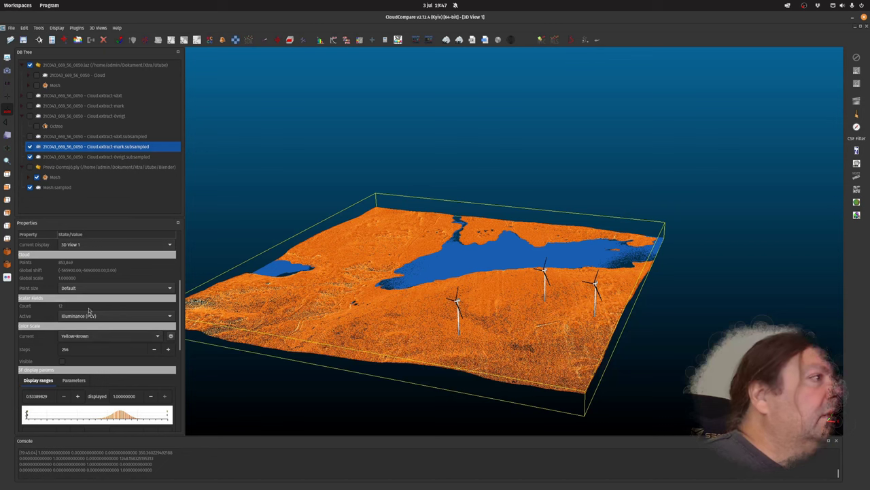
scroll(164, 285, "up", 5)
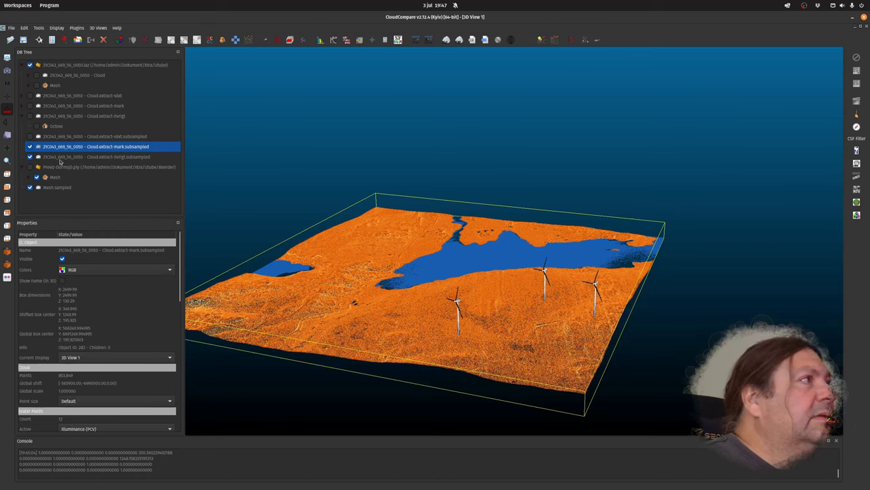
Check the colour mode of the extract-övrigt.subsampled and Mesh.sampled clouds, then move the Previz-Dormsjö.ply group into the 21C043_669_56_0050.laz group.
left_click(57, 157)
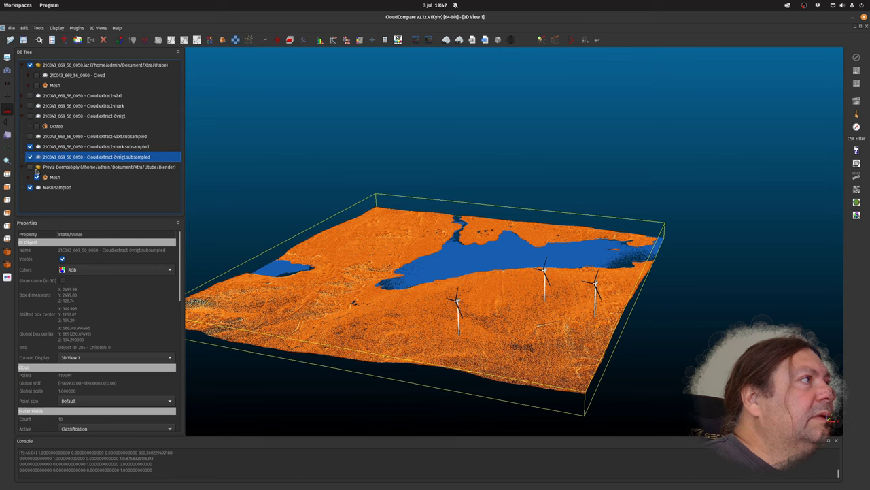
left_click(58, 188)
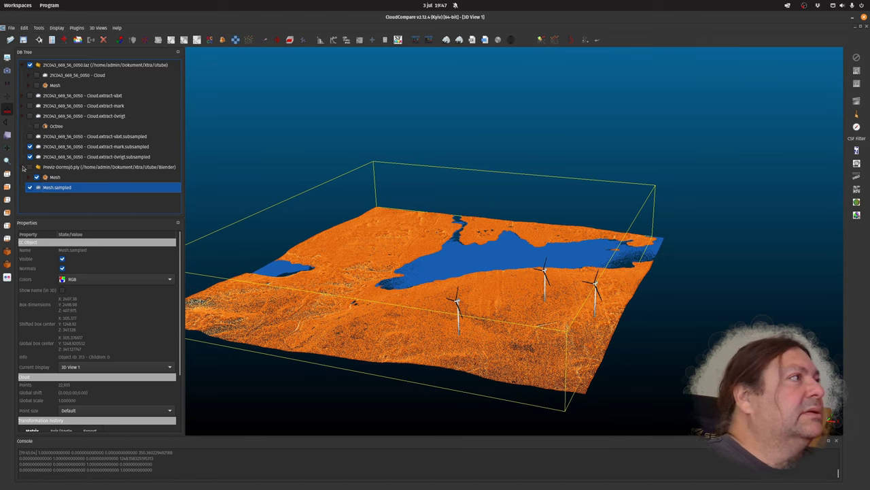
left_click(22, 168)
left_click_drag(56, 178, 59, 65)
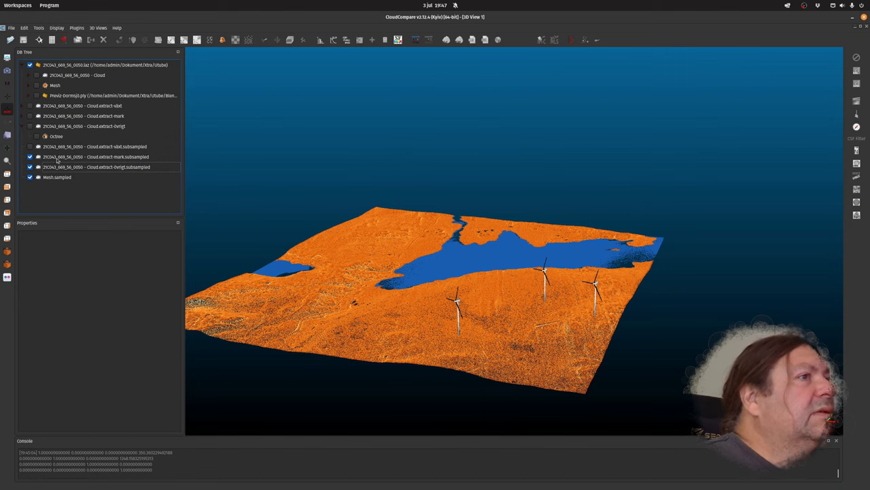
Show the extract-växt.subsampled cloud again and inspect the combined terrain and turbines.
left_click(30, 146)
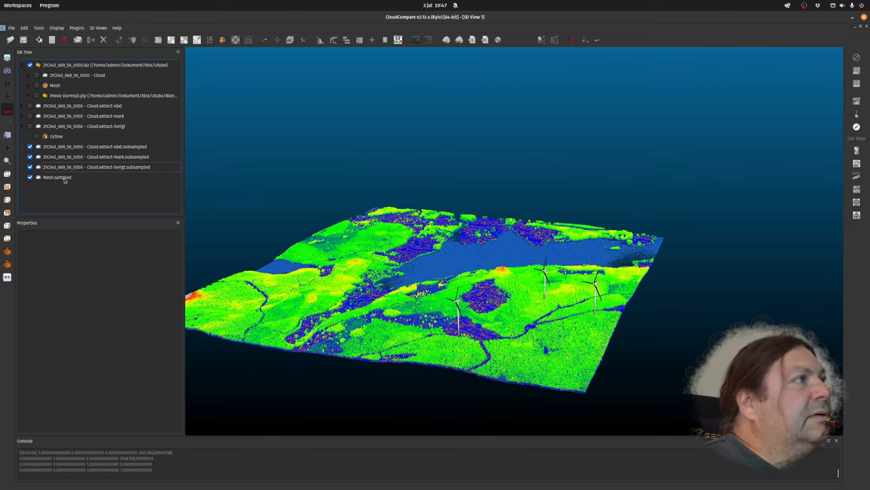
scroll(204, 181, "up", 4)
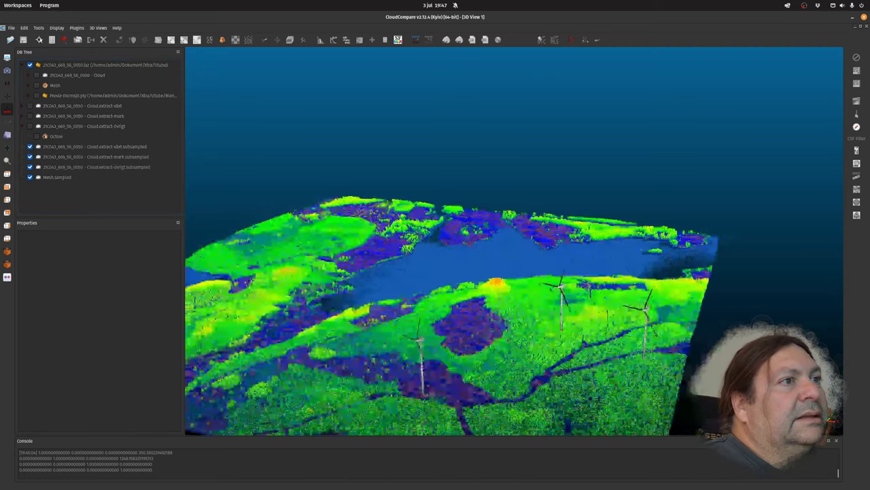
right_click_drag(435, 326, 571, 189)
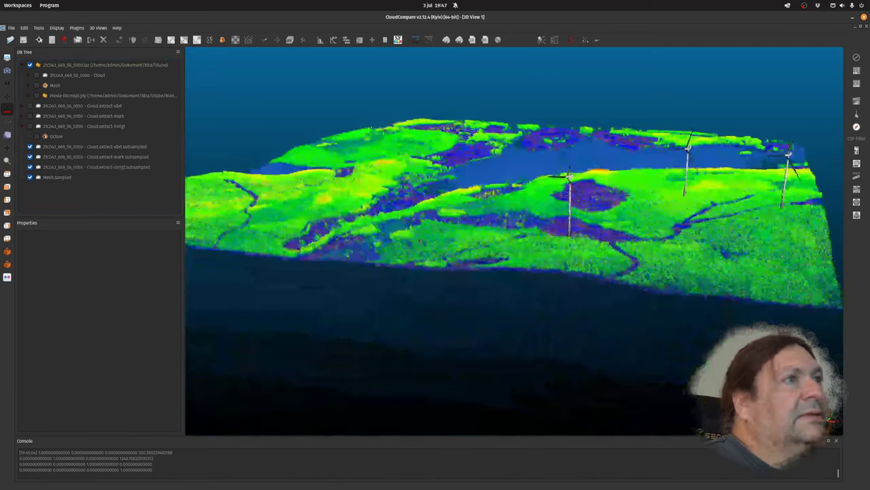
scroll(520, 225, "down", 3)
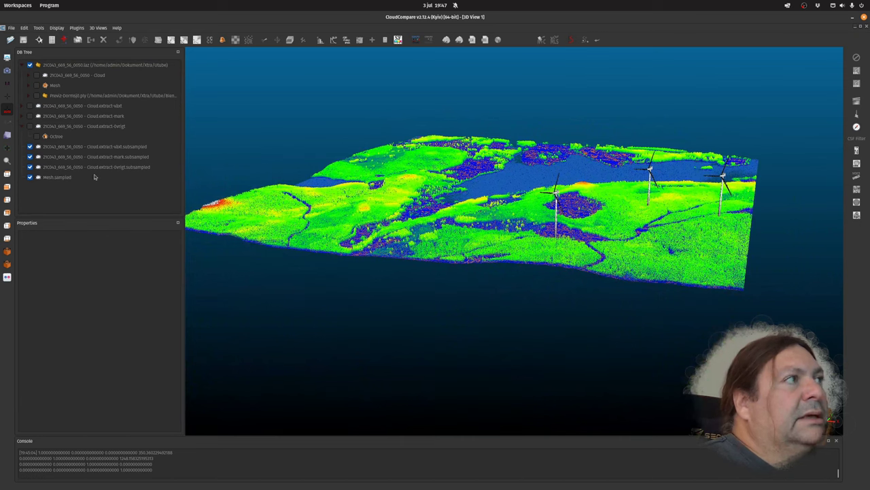
Switch to Logseq Desktop to review the CloudCompare workflow notes.
key("alt+Tab")
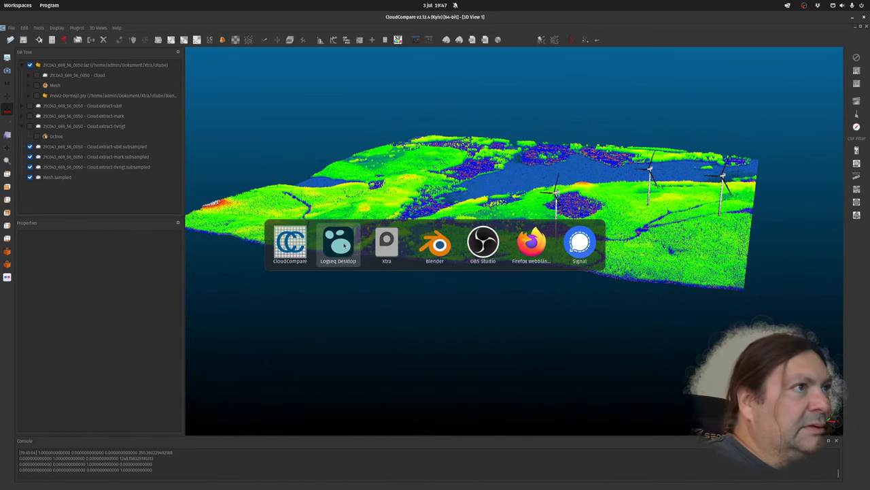
left_click(346, 246)
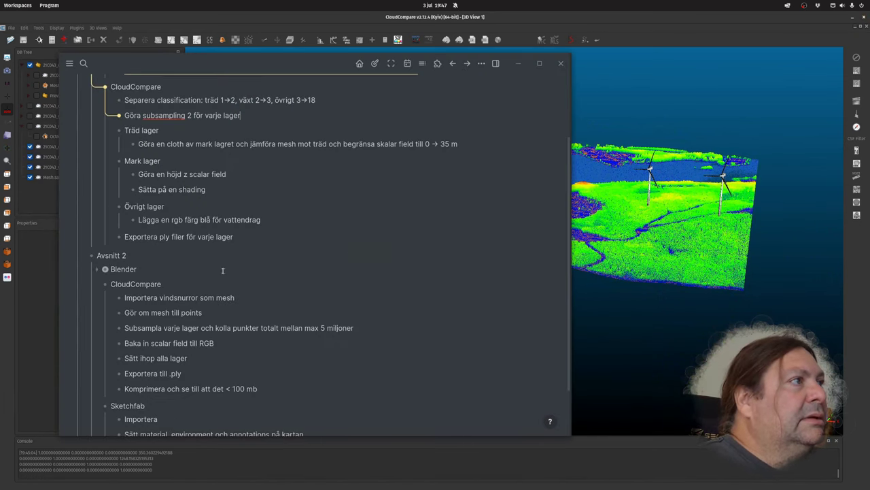
Return to CloudCompare and merge the three subsampled clouds and Mesh.sampled into one cloud, without generating an original cloud index scalar field.
scroll(242, 326, "down", 3)
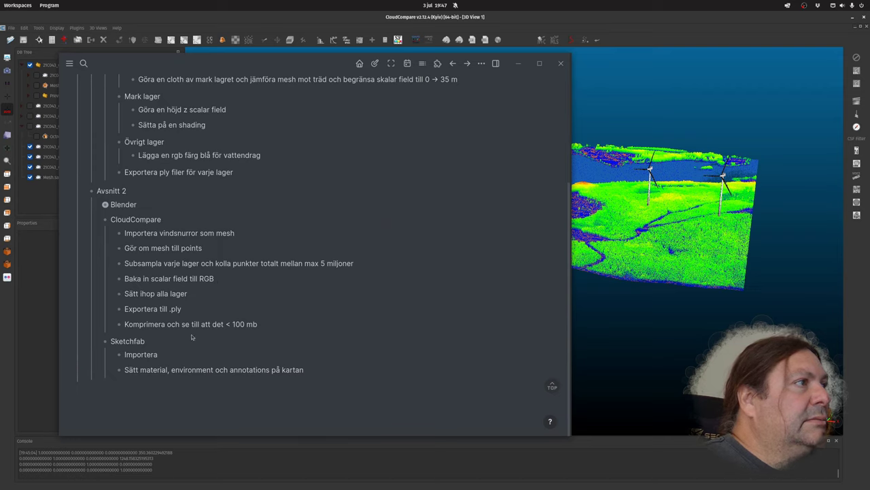
left_click(573, 18)
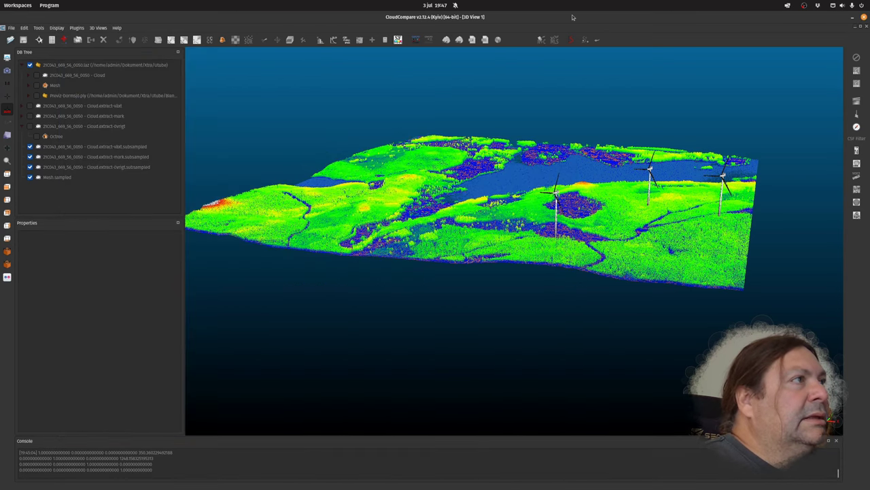
left_click(60, 147)
left_click(61, 176, "shift")
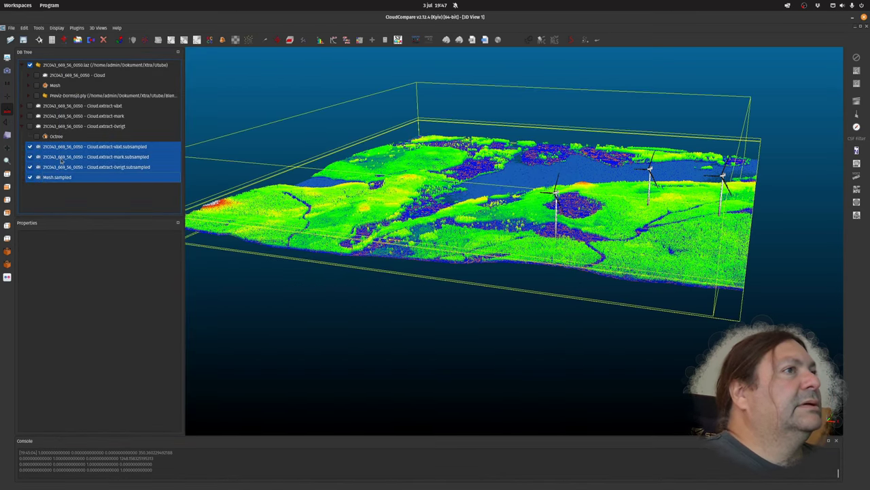
left_click(91, 40)
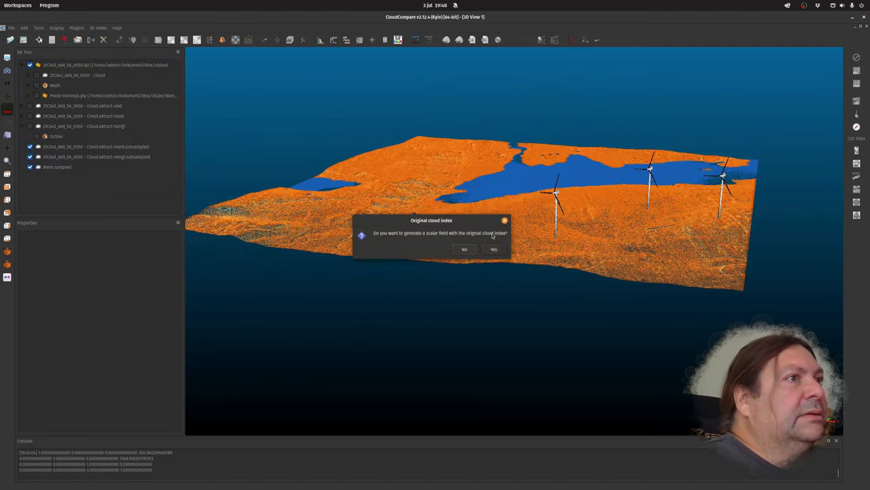
left_click(464, 250)
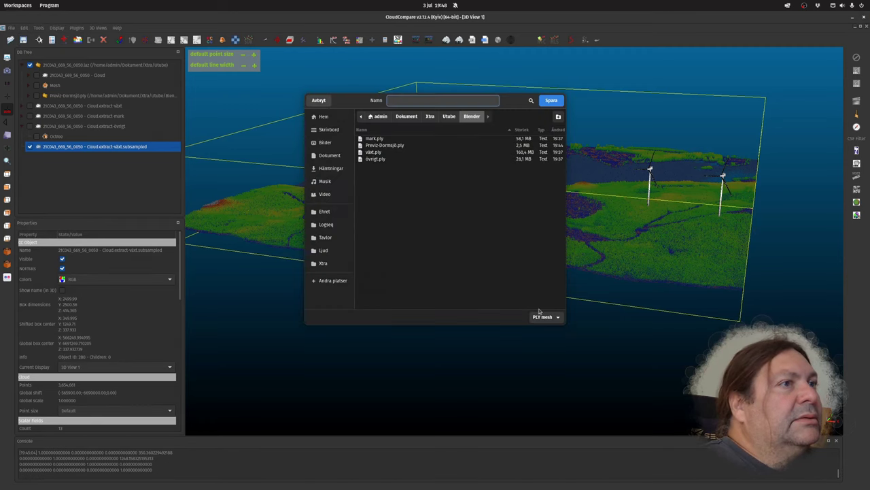
Save the merged cloud as a binary PLY file named dormsjö in the Utube folder, then deselect the cloud.
left_click(448, 116)
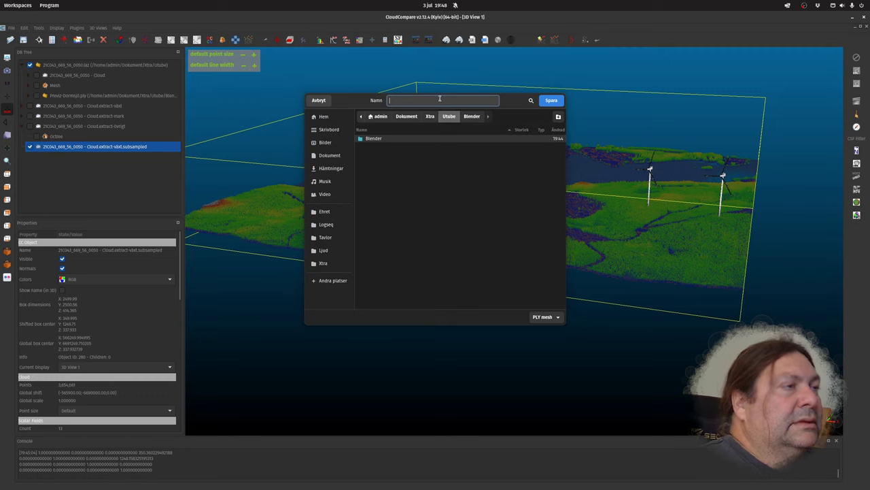
type("dormsj")
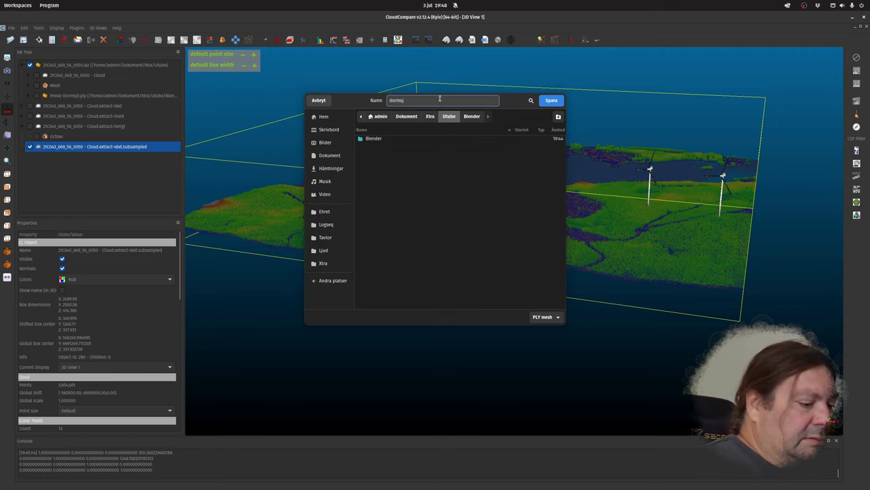
type("ö")
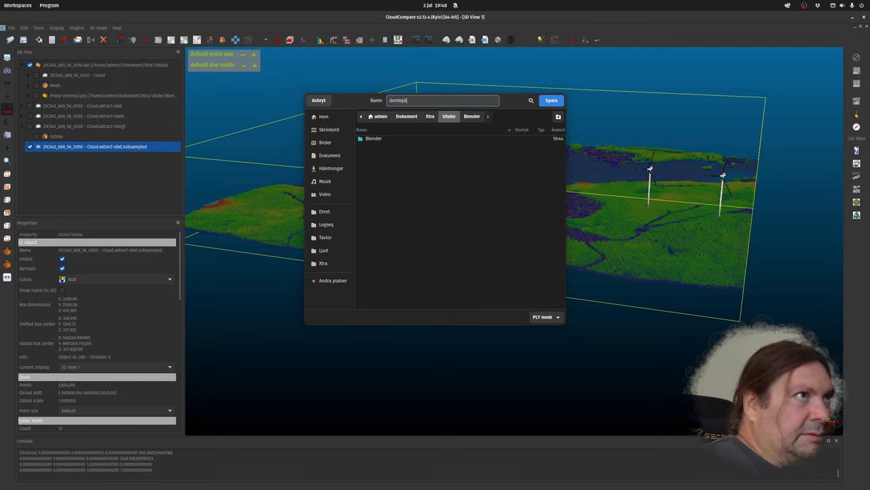
left_click(553, 101)
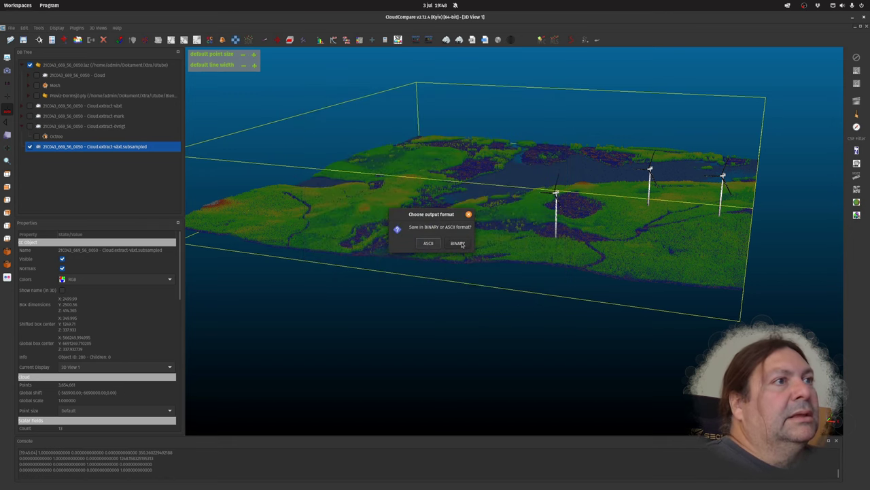
left_click(459, 243)
left_click(792, 76)
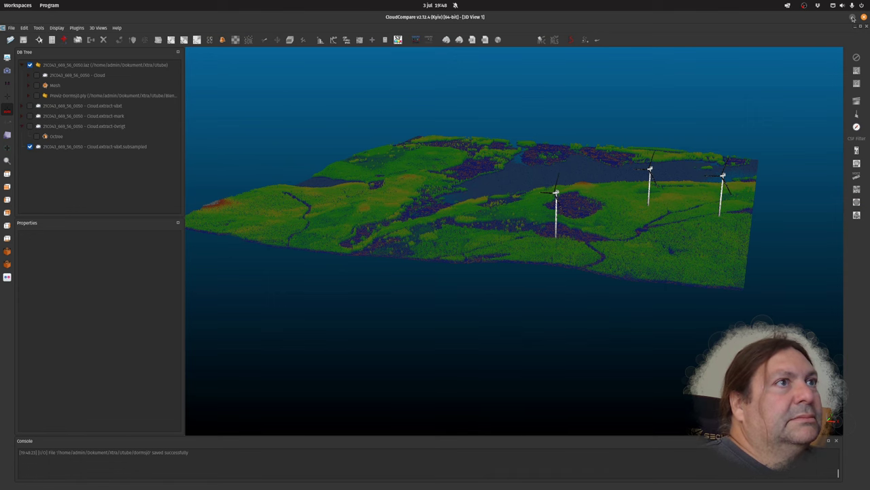
Switch to the file manager and collapse the Blender folder inside Utube to check the exported dormsjö.ply file's size.
left_click(853, 18)
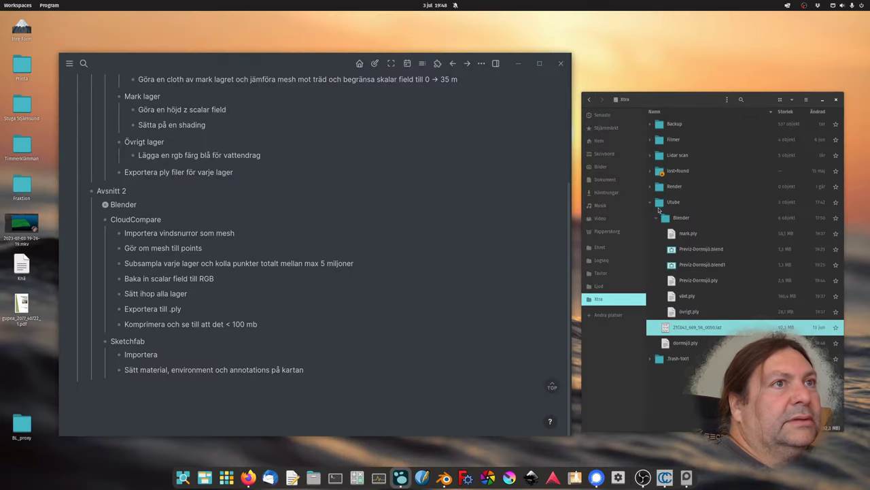
left_click(656, 218)
left_click(691, 288)
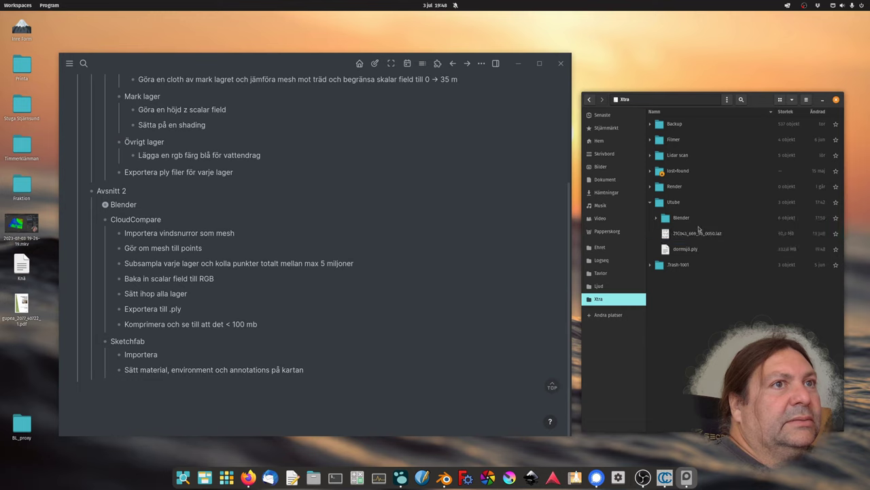